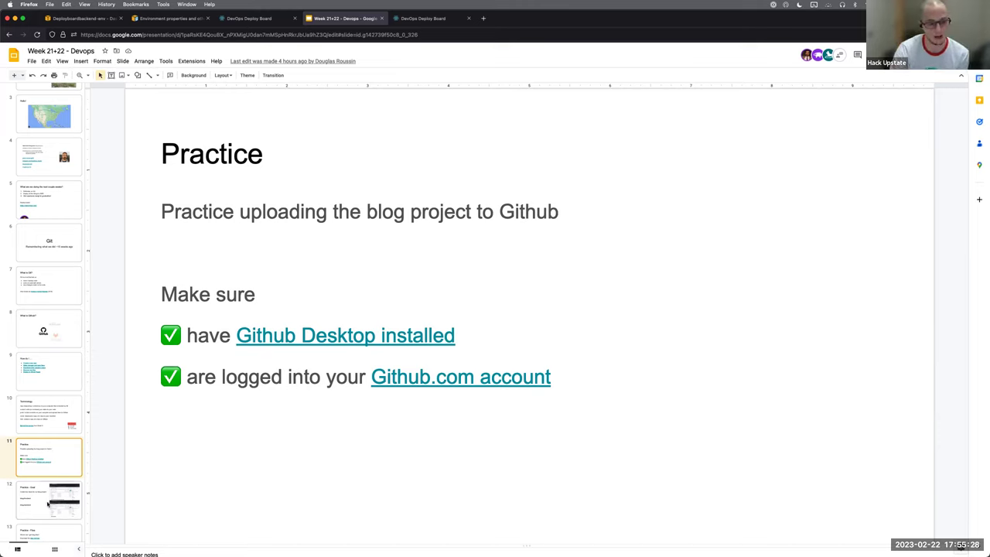
- Select, then deselect, the 'Github Desktop installed' link text, and bring up Spotlight search
{"action": "left_click", "coordinate": [462, 339]}
{"action": "left_click_drag", "start_coordinate": [462, 339], "coordinate": [240, 334]}
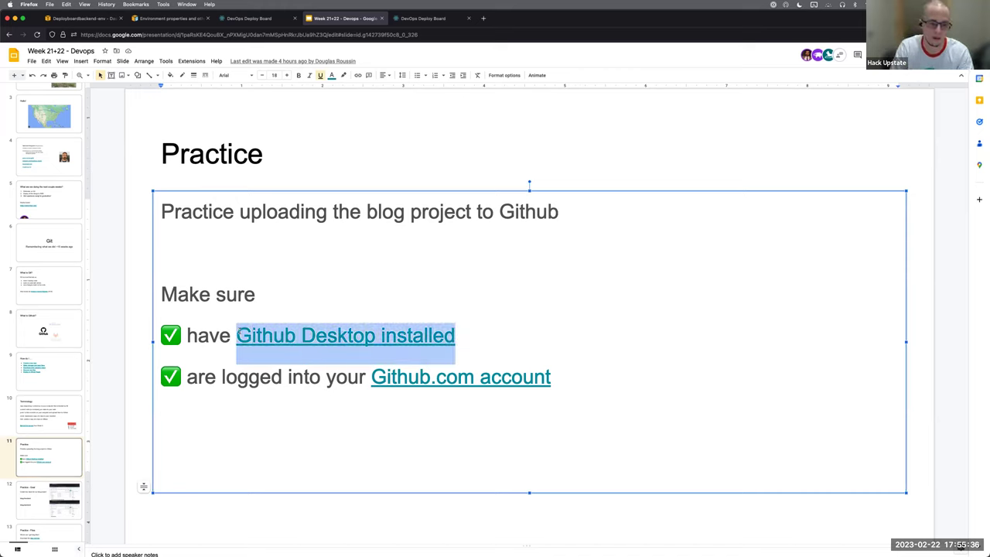
{"action": "left_click", "coordinate": [456, 338]}
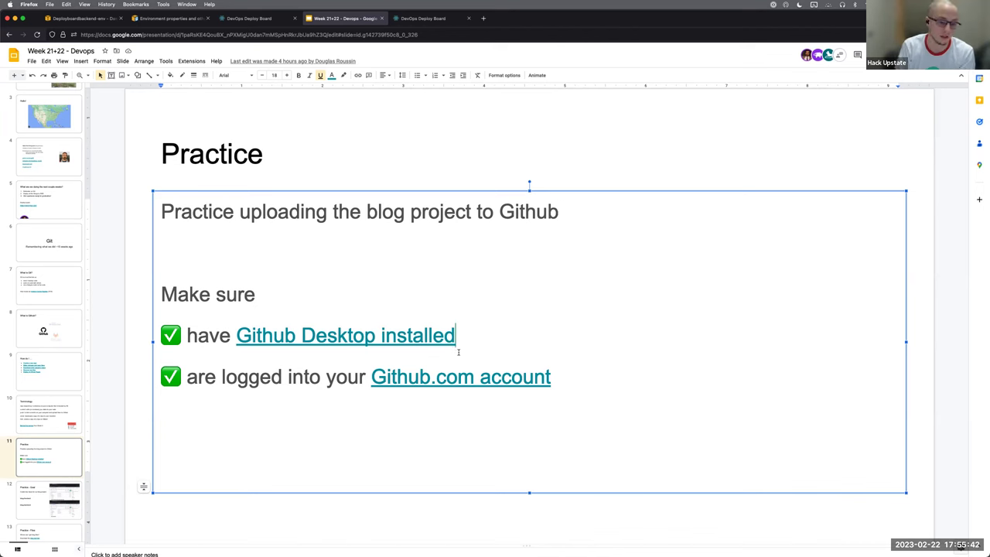
{"action": "key", "text": "super+space"}
- Launch GitHub Desktop by searching 'gith', and reposition its welcome window
{"action": "type", "text": "gith"}
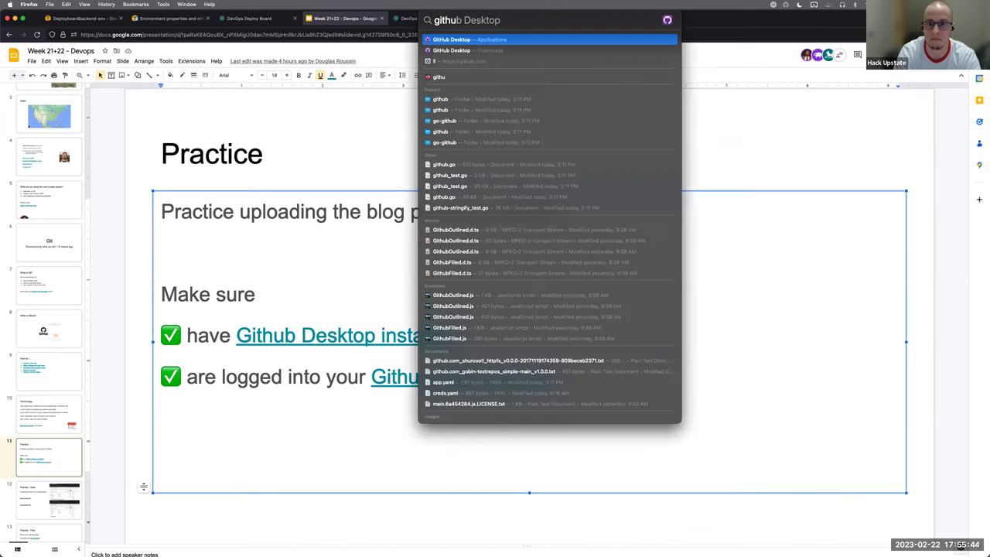
{"action": "key", "text": "Return"}
{"action": "left_click_drag", "start_coordinate": [699, 19], "coordinate": [645, 170]}
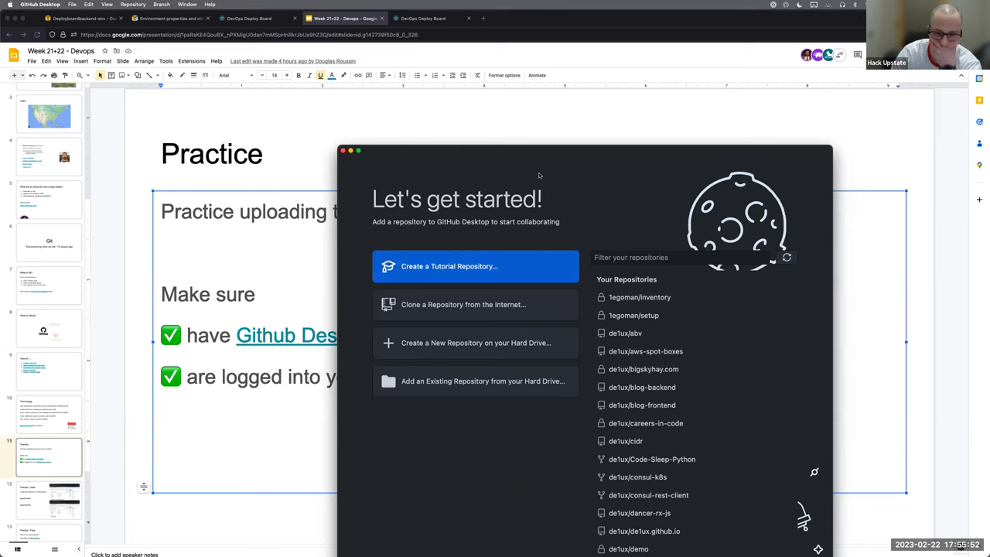
{"action": "mouse_move", "coordinate": [547, 157]}
{"action": "left_mouse_down"}
{"action": "mouse_move", "coordinate": [552, 135]}
{"action": "mouse_move", "coordinate": [532, 113]}
{"action": "mouse_move", "coordinate": [431, 57]}
{"action": "mouse_move", "coordinate": [486, 74]}
{"action": "left_mouse_up"}
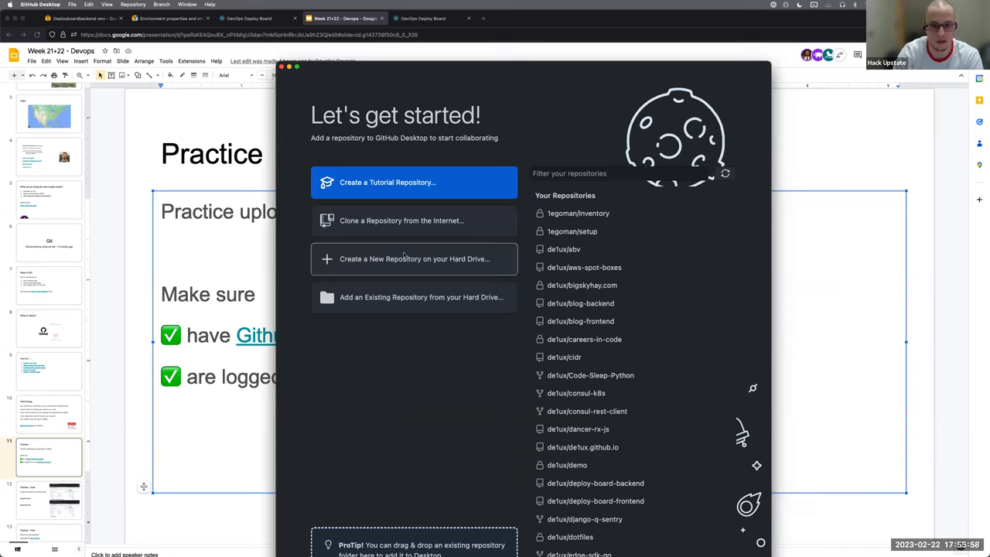
- Select the de1ux/demo repository and snap the window to the right half
{"action": "scroll", "coordinate": [573, 441], "scroll_direction": "down", "scroll_amount": 1}
{"action": "left_click", "coordinate": [573, 451]}
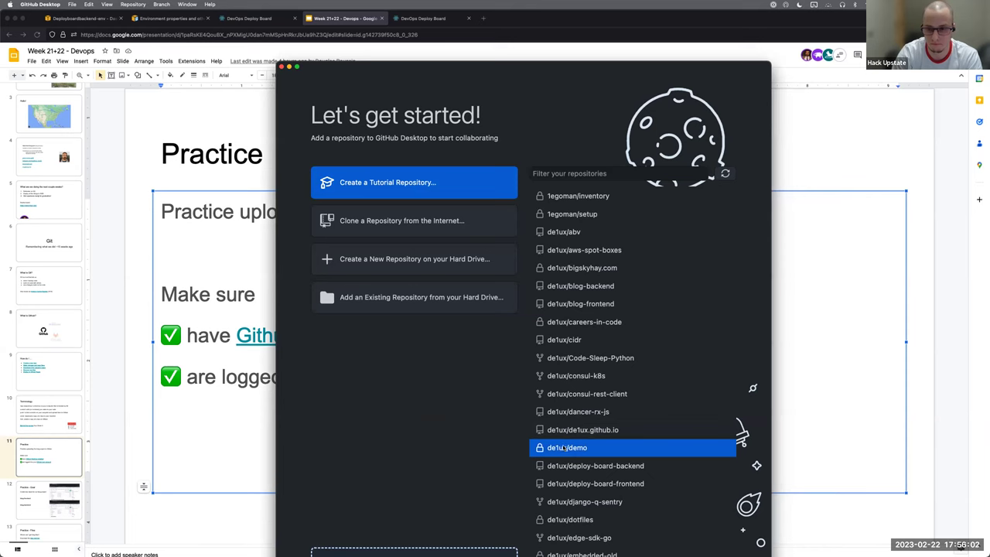
{"action": "key", "text": "ctrl+alt+Right"}
- Clone demo into the local GitHub/demo path and check it in the repository list
{"action": "left_click", "coordinate": [852, 538]}
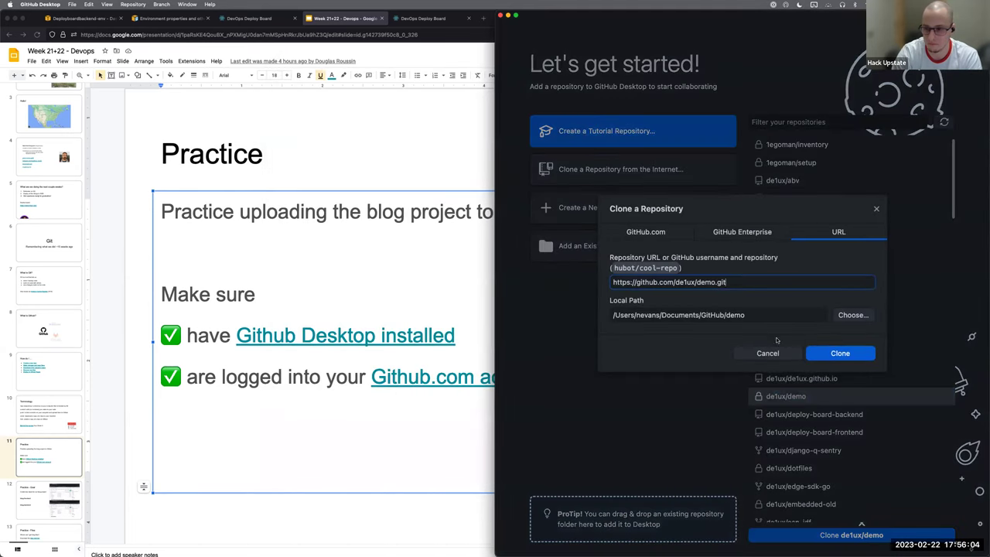
{"action": "left_click", "coordinate": [834, 354]}
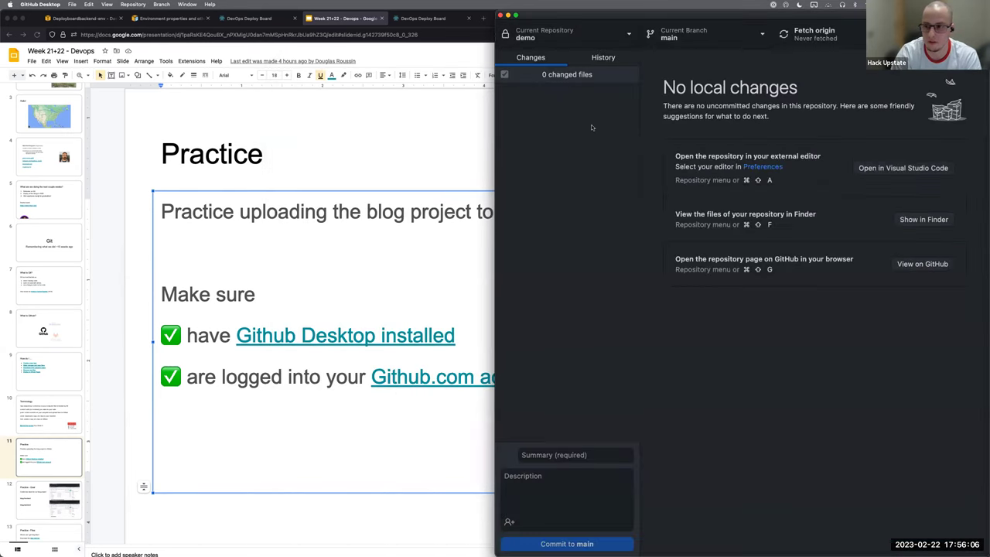
{"action": "key", "text": "ctrl+alt+c"}
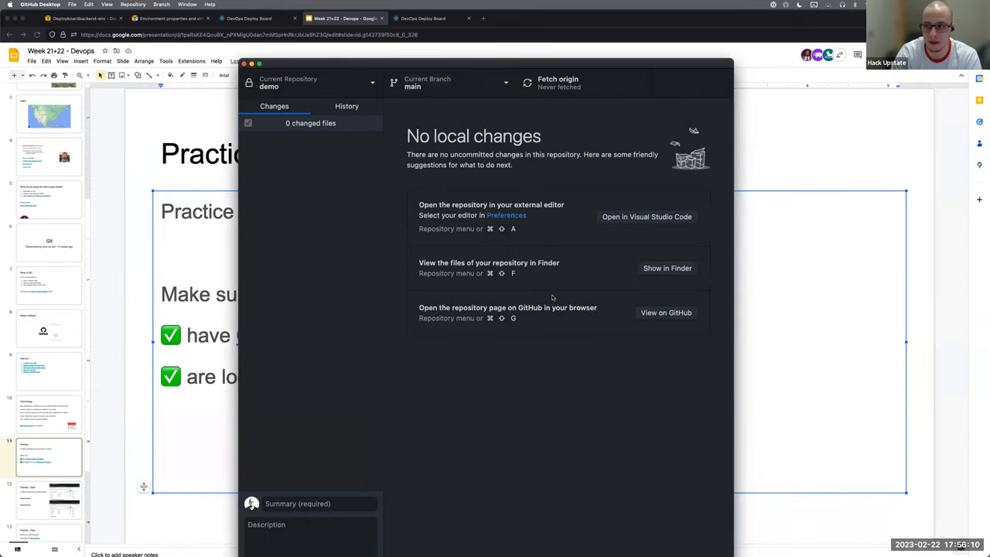
{"action": "left_click", "coordinate": [369, 87]}
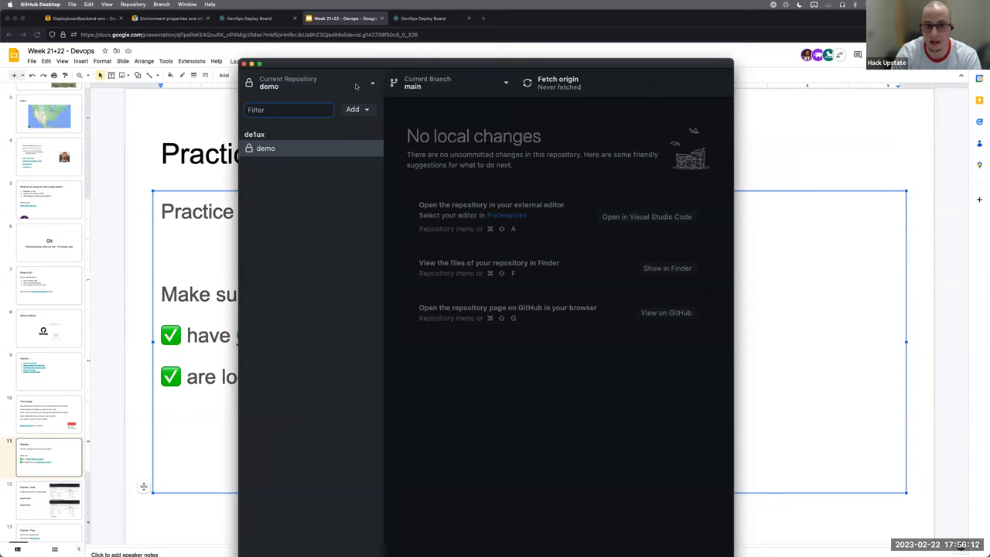
{"action": "left_click", "coordinate": [355, 85]}
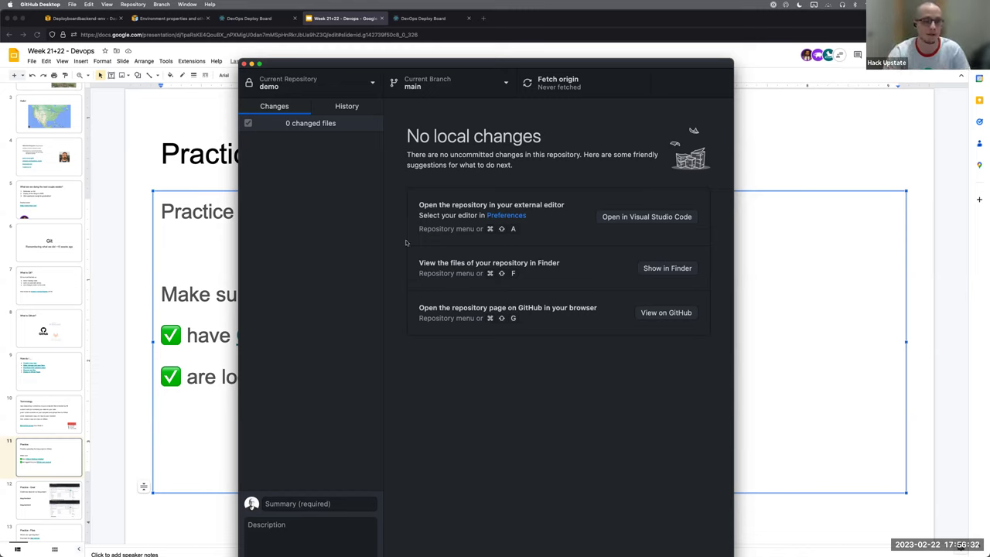
- Switch back to the Practice slide and place the caret after 'installed'
{"action": "key", "text": "super+Tab"}
{"action": "left_click", "coordinate": [472, 327]}
{"action": "left_click", "coordinate": [473, 327]}
- Preview the slide's link, then web-search 'github desktop' in a new tab
{"action": "left_click", "coordinate": [240, 335]}
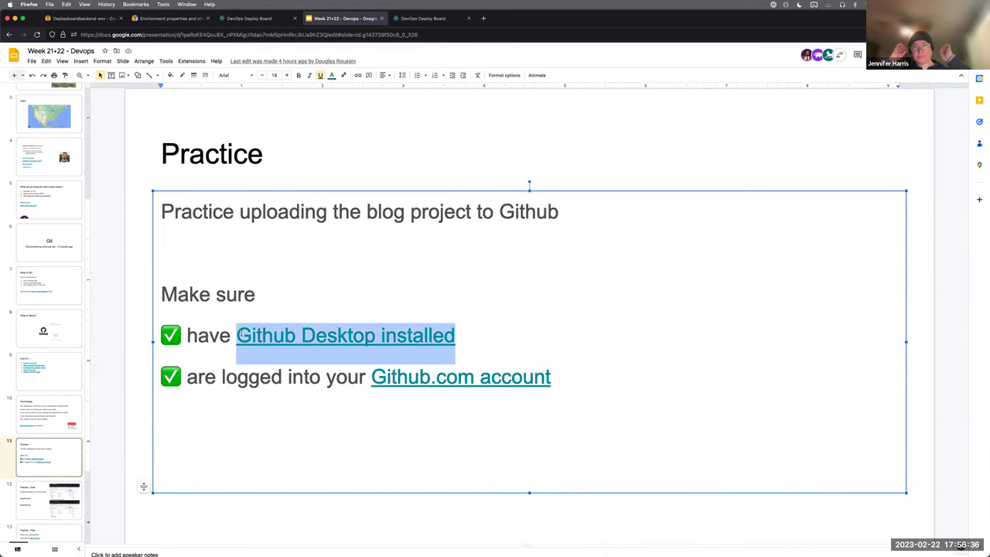
{"action": "double_click", "coordinate": [476, 335]}
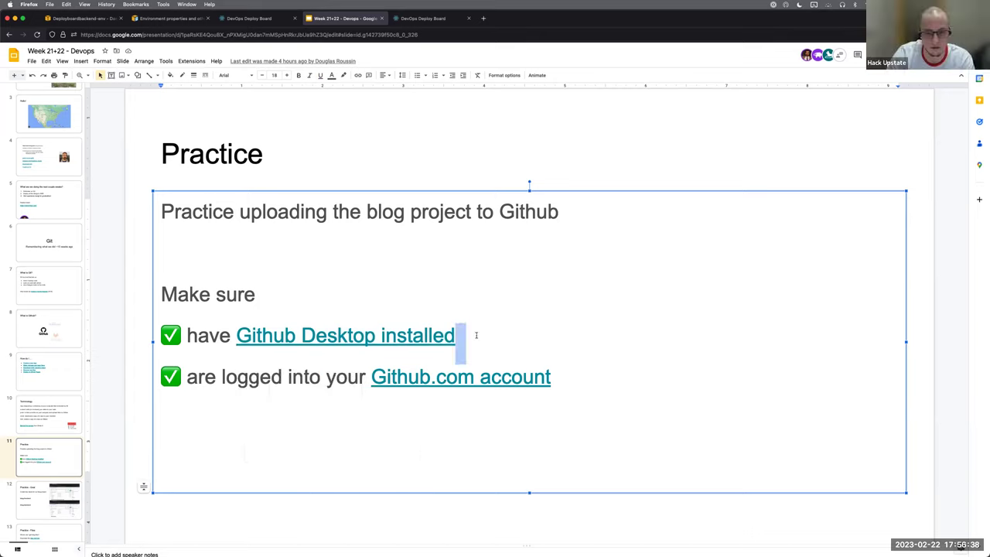
{"action": "key", "text": "super+t"}
{"action": "type", "text": "github deks"}
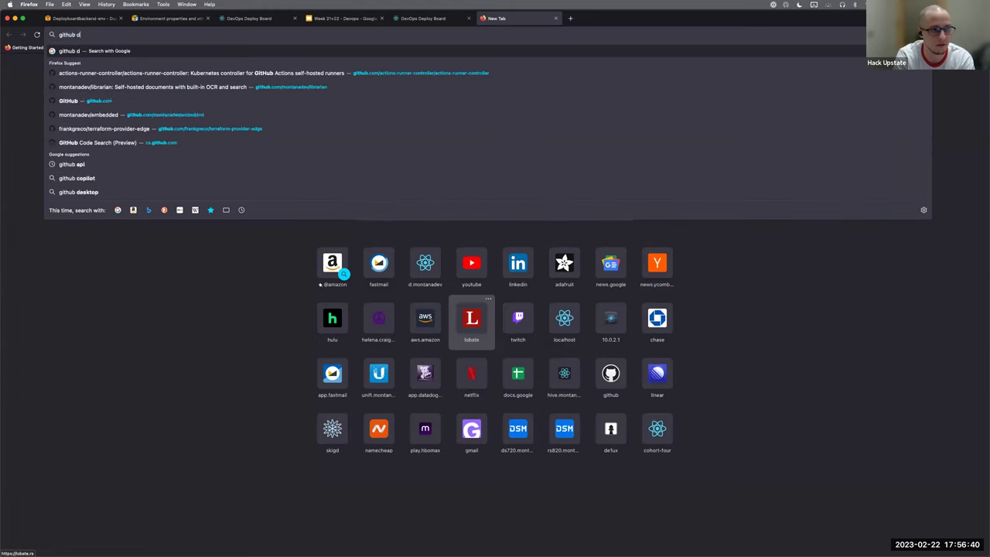
{"action": "key", "text": "BackSpace"}
{"action": "key", "text": "BackSpace"}
{"action": "type", "text": "sktop"}
{"action": "key", "text": "Return"}
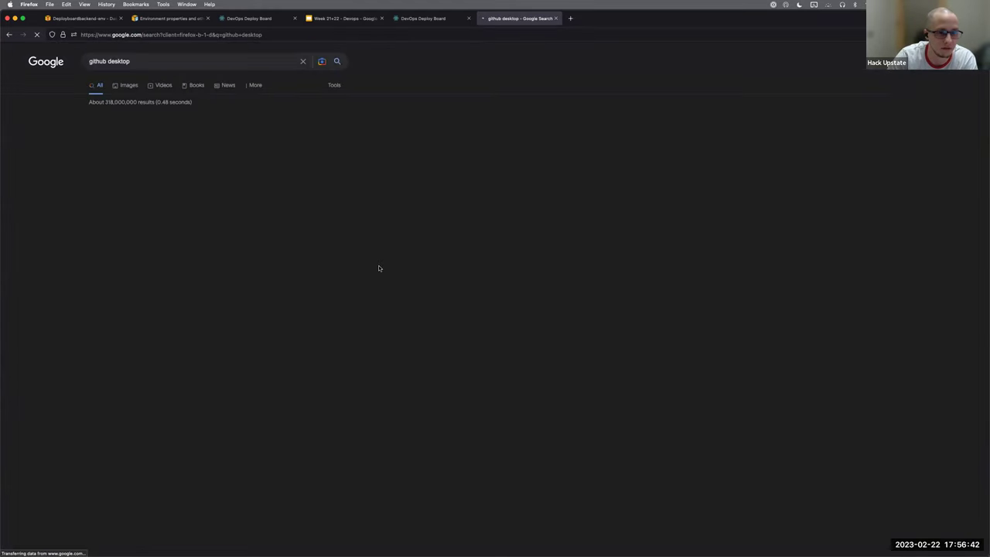
- Open the GitHub Desktop download page and download the Apple silicon build
{"action": "left_click", "coordinate": [113, 169]}
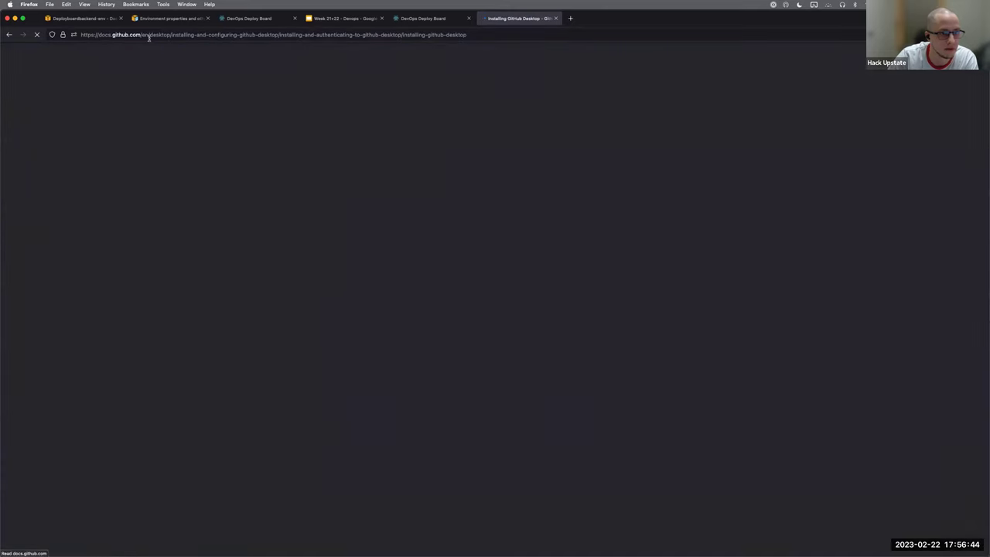
{"action": "left_click", "coordinate": [152, 35]}
{"action": "left_click", "coordinate": [453, 338]}
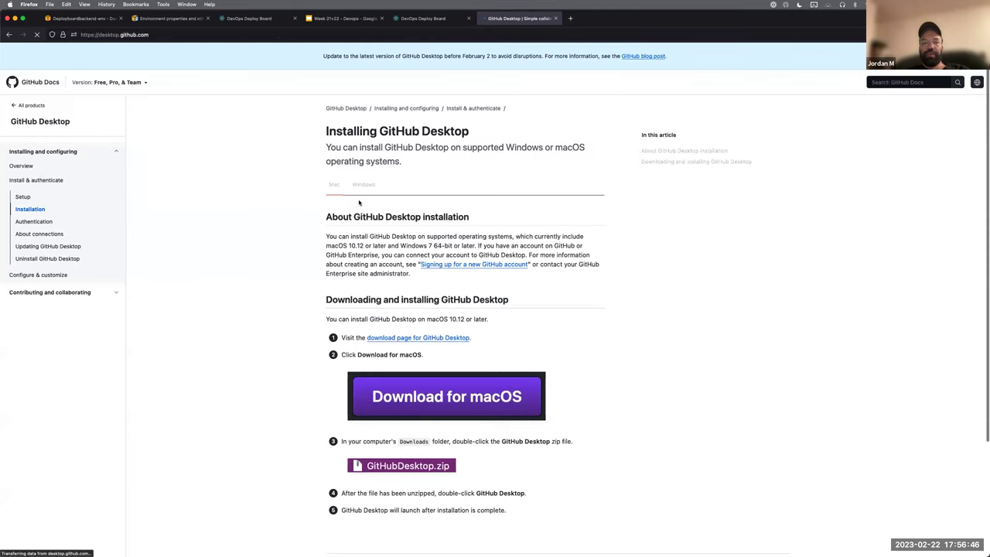
{"action": "left_click", "coordinate": [516, 296]}
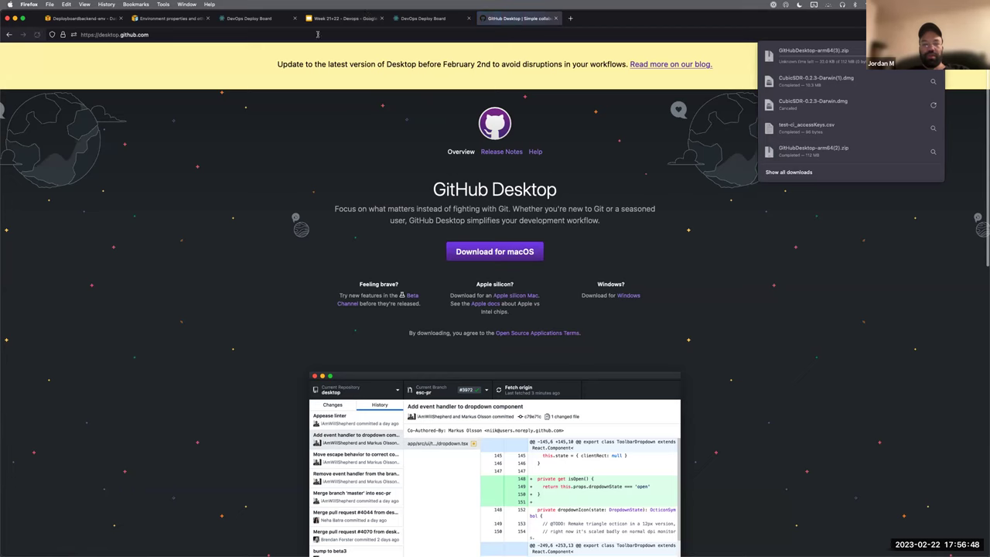
- Copy the Apple silicon download link and close the download page tab
{"action": "right_click", "coordinate": [527, 296]}
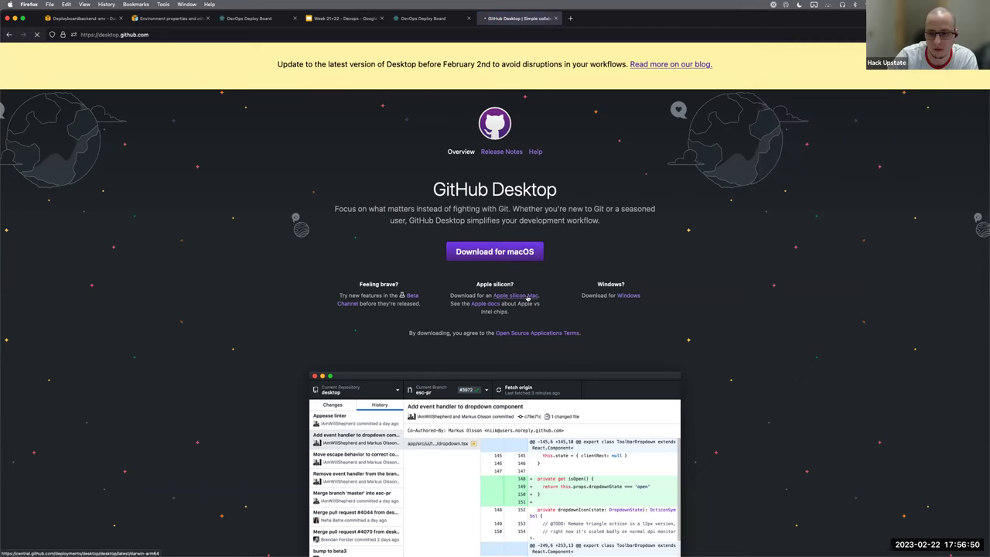
{"action": "right_click", "coordinate": [528, 296]}
{"action": "left_click", "coordinate": [544, 355]}
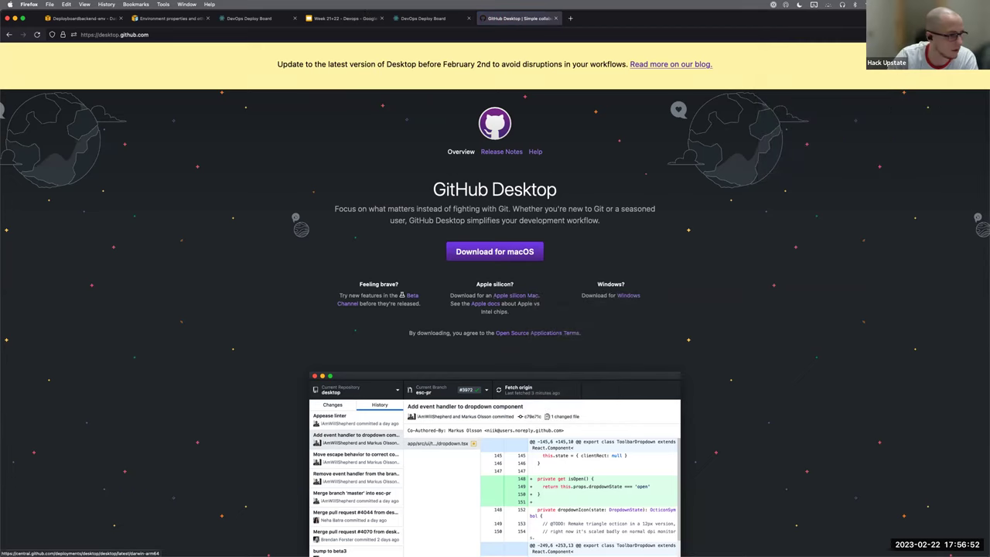
{"action": "key", "text": "super+Tab"}
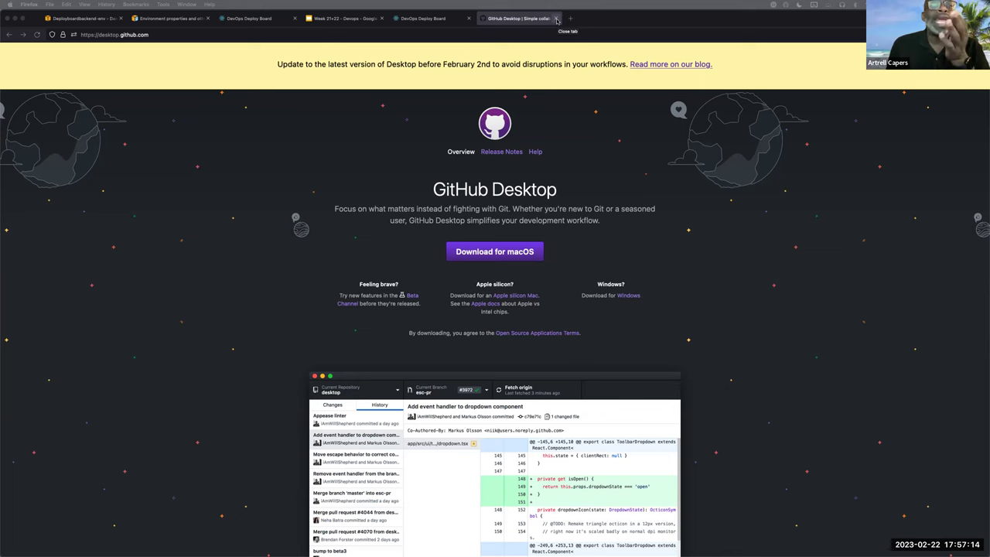
{"action": "left_click", "coordinate": [556, 20]}
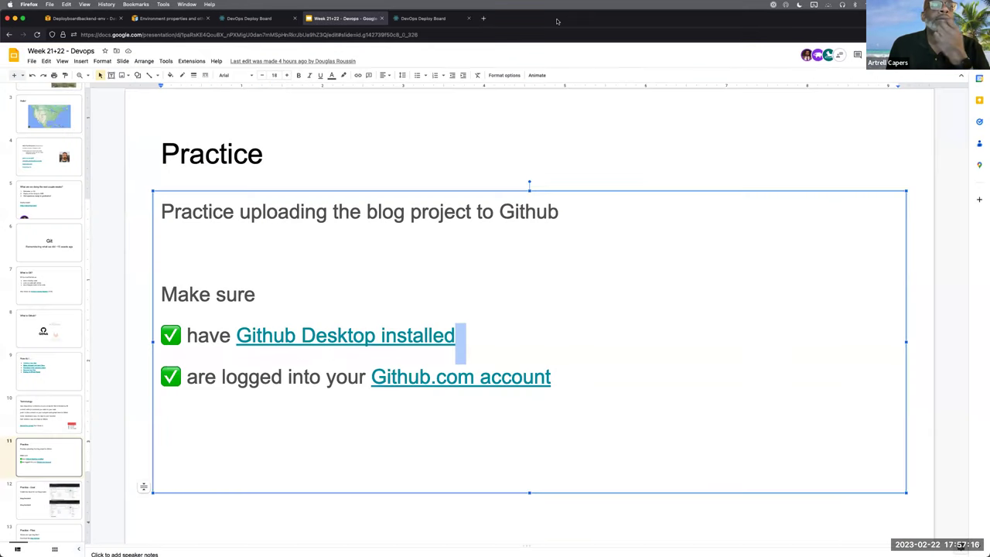
{"action": "left_click", "coordinate": [484, 302]}
{"action": "left_click", "coordinate": [472, 335]}
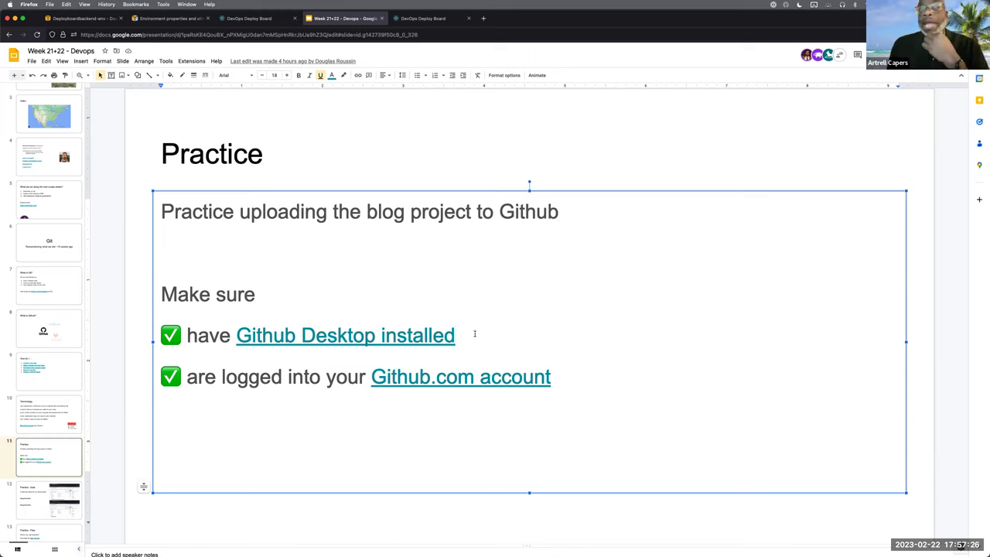
{"action": "left_click_drag", "start_coordinate": [475, 333], "coordinate": [575, 62]}
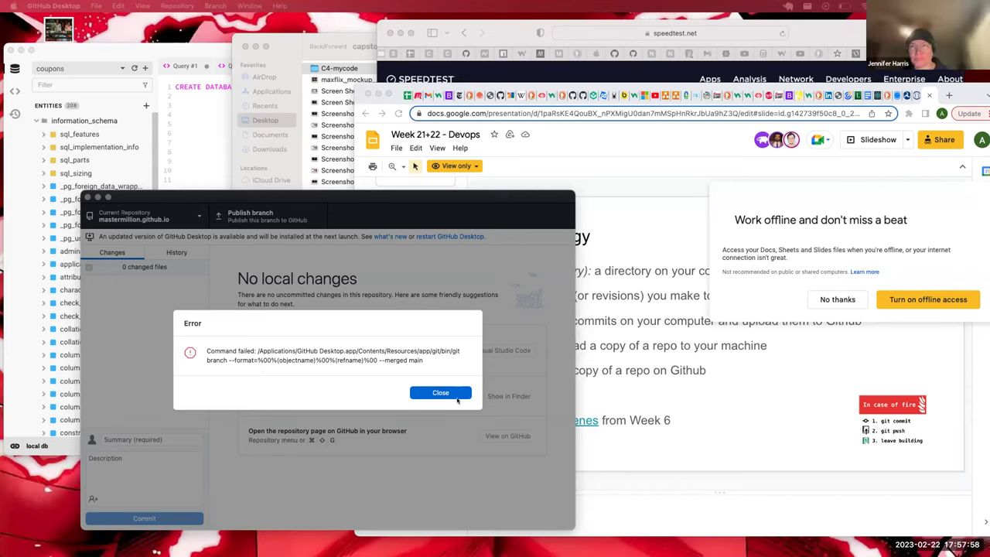
- Force quit GitHub Desktop through the Cmd+Option+Esc Force Quit list and confirm
{"action": "left_click", "coordinate": [450, 393]}
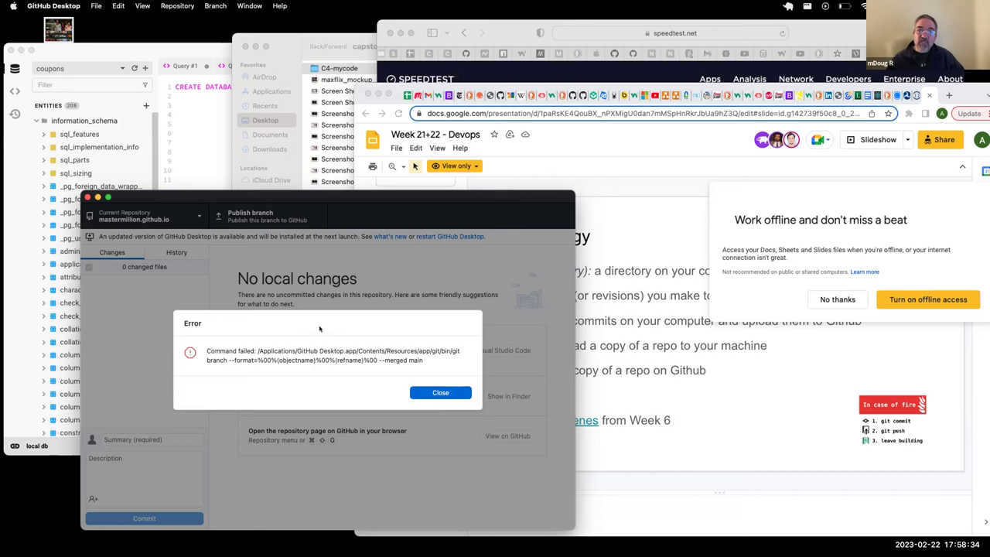
{"action": "key", "text": "super+alt+Escape"}
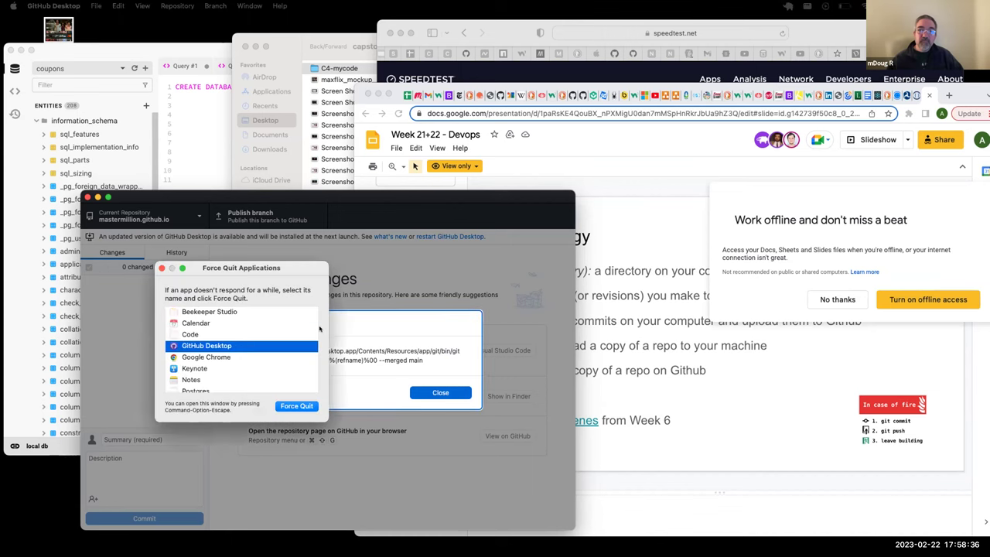
{"action": "left_click", "coordinate": [296, 405]}
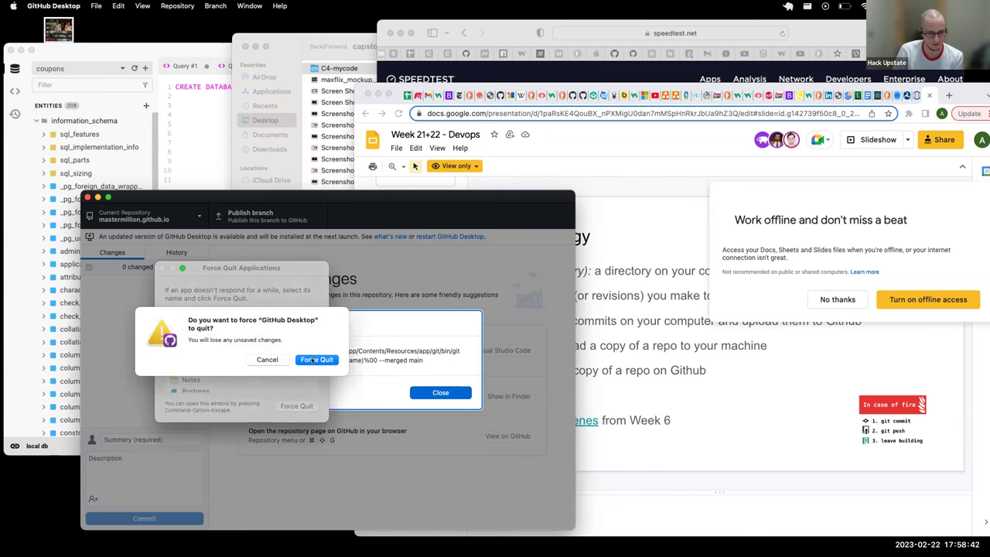
{"action": "left_click", "coordinate": [315, 360]}
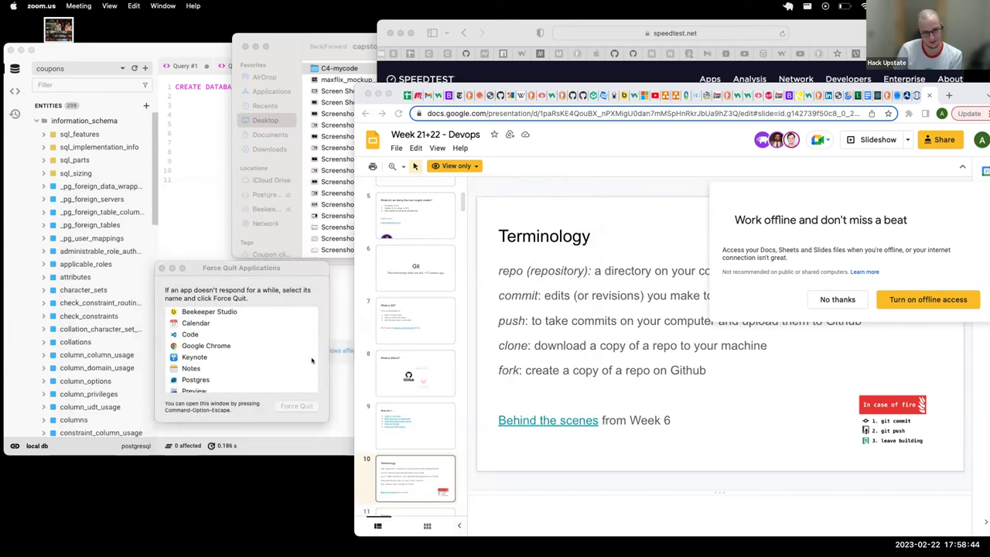
- Relaunch GitHub Desktop from Finder's Applications folder, nudge its window left, and close Force Quit Applications
{"action": "mouse_move", "coordinate": [442, 548]}
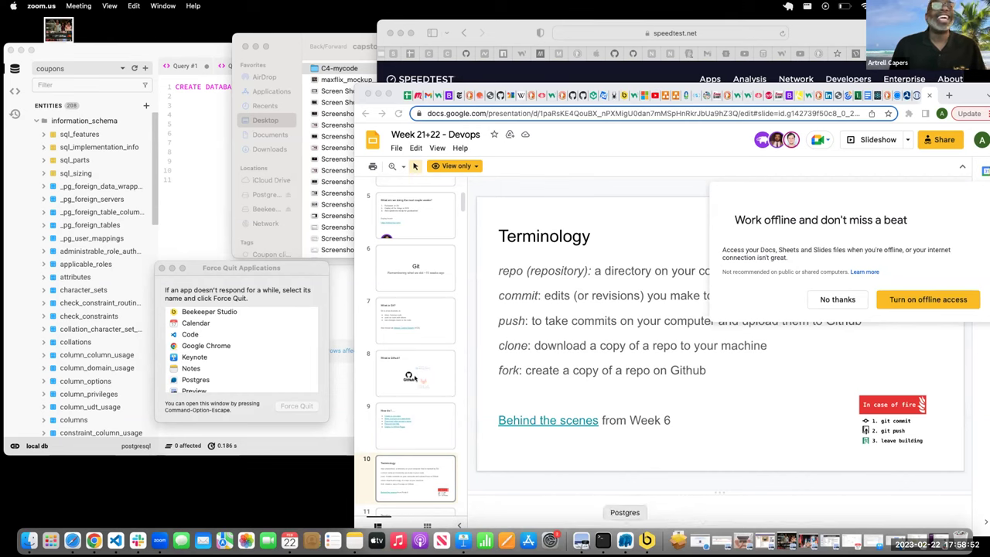
{"action": "left_click", "coordinate": [278, 49]}
{"action": "left_click", "coordinate": [270, 91]}
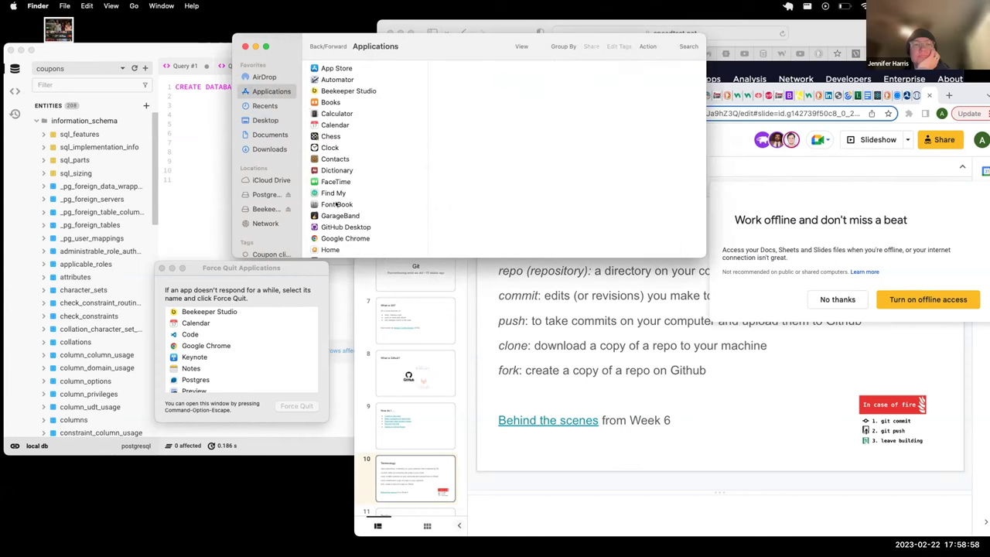
{"action": "left_click", "coordinate": [337, 227]}
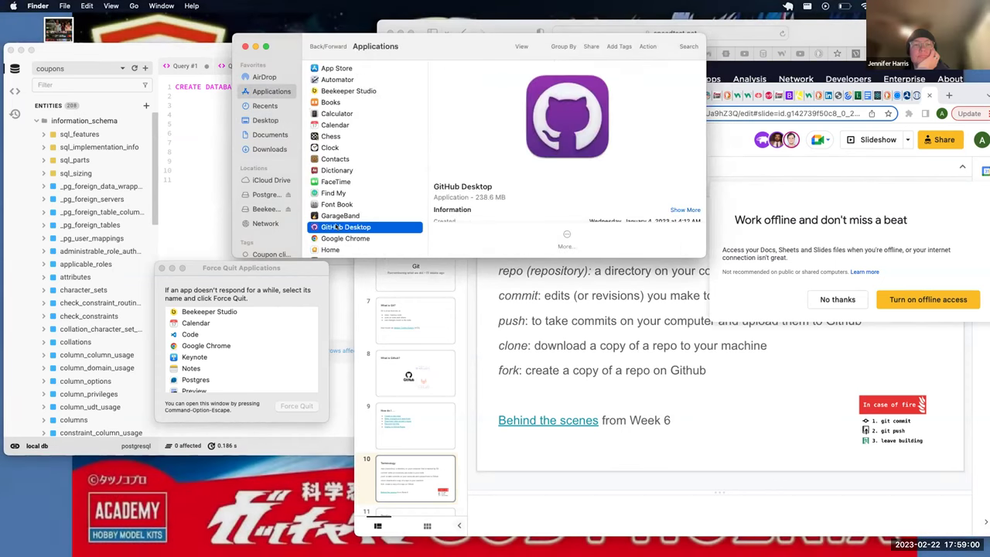
{"action": "double_click", "coordinate": [337, 226]}
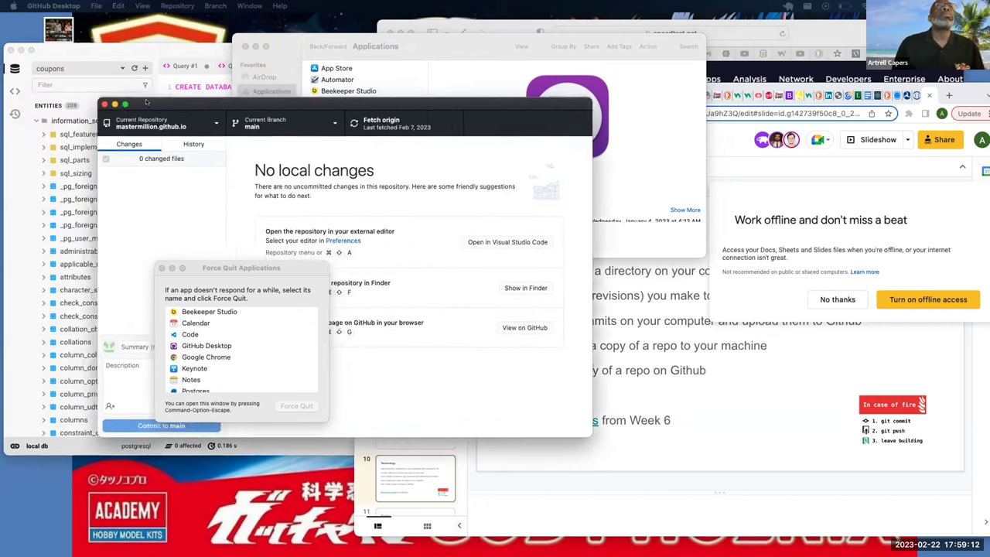
{"action": "left_click_drag", "start_coordinate": [87, 130], "coordinate": [71, 128]}
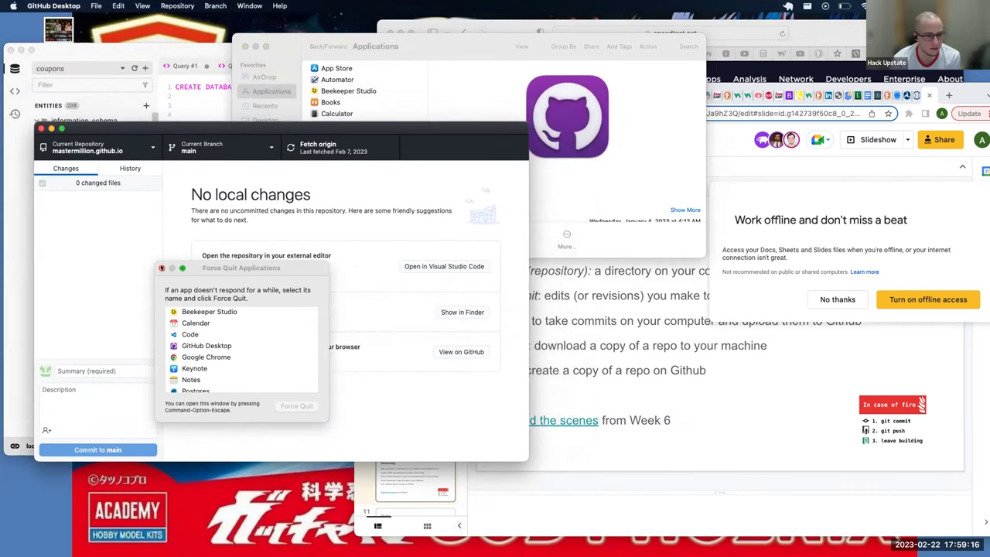
{"action": "left_click", "coordinate": [162, 267]}
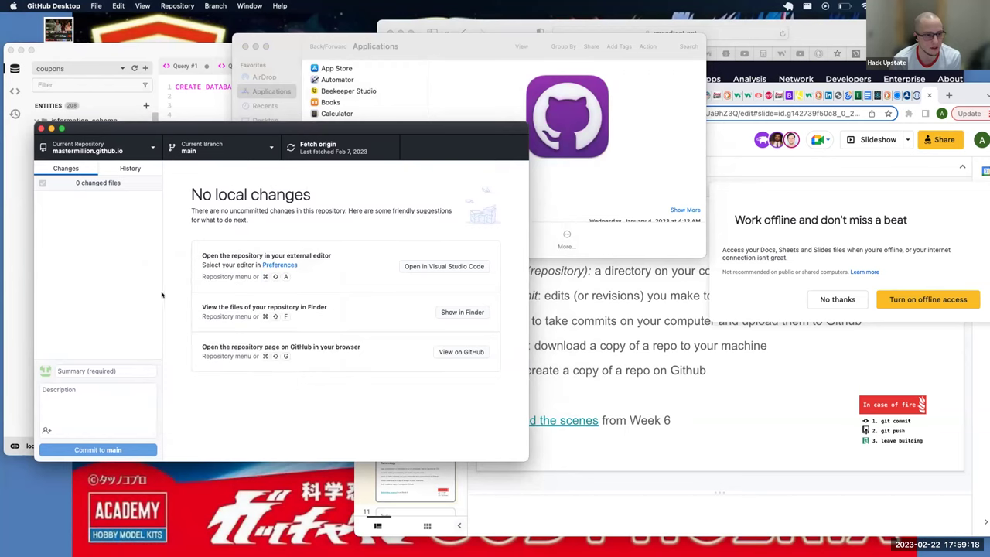
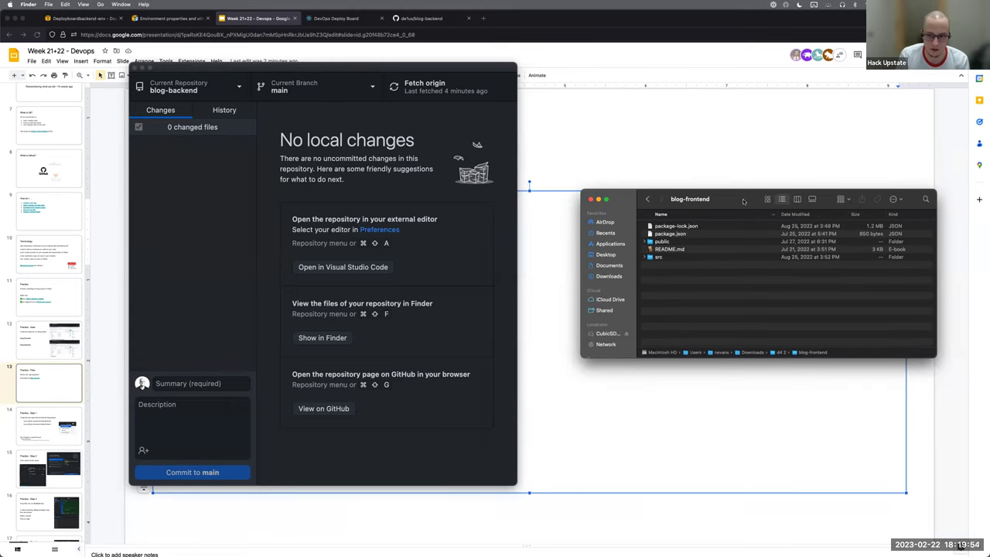
{"action": "left_click_drag", "start_coordinate": [743, 202], "coordinate": [708, 178]}
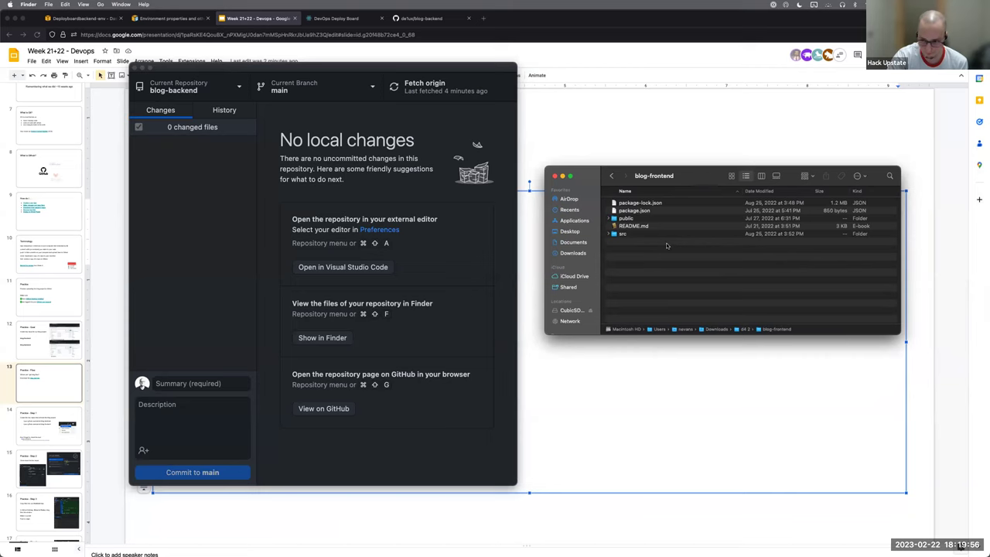
{"action": "left_click", "coordinate": [639, 204]}
{"action": "left_click", "coordinate": [630, 211]}
{"action": "left_click", "coordinate": [630, 204]}
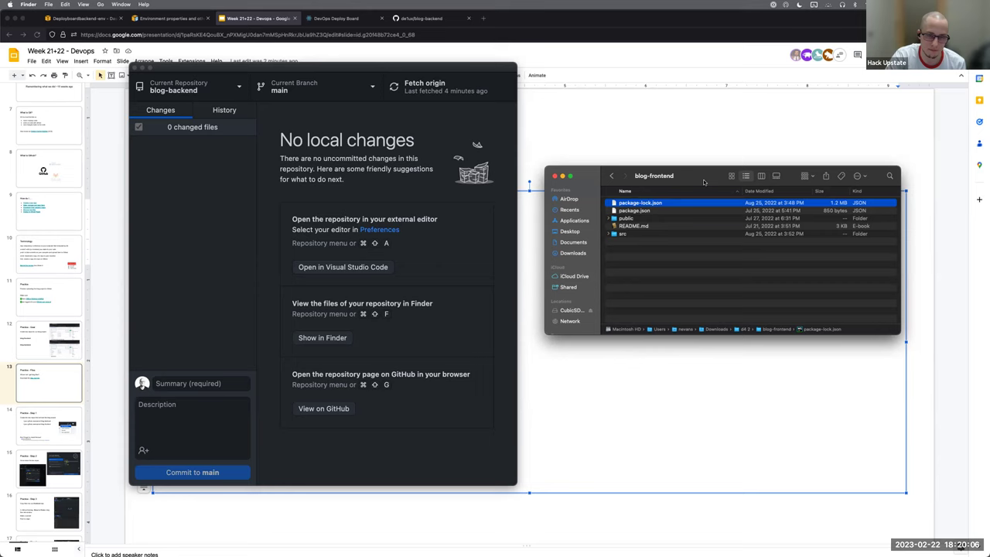
{"action": "left_click", "coordinate": [623, 234]}
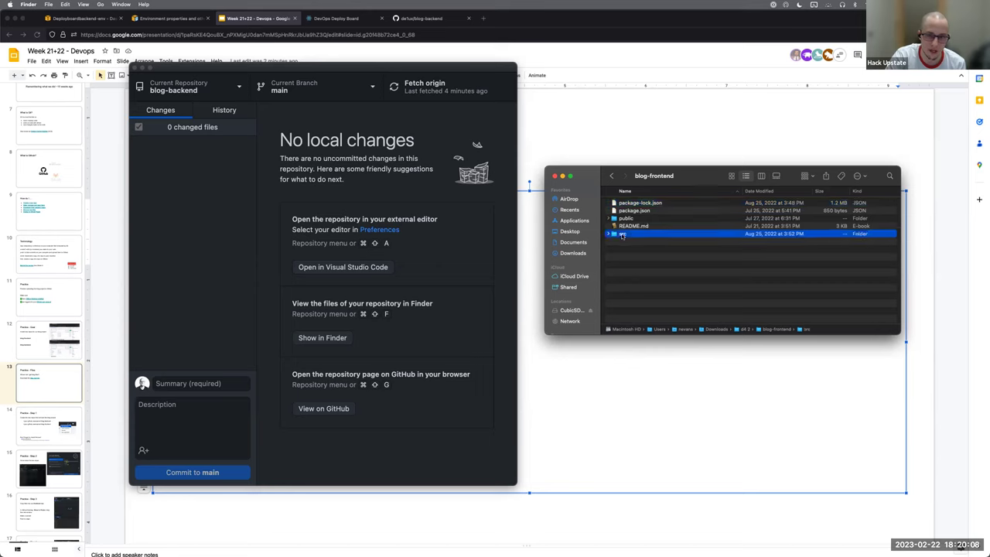
{"action": "left_click", "coordinate": [639, 212]}
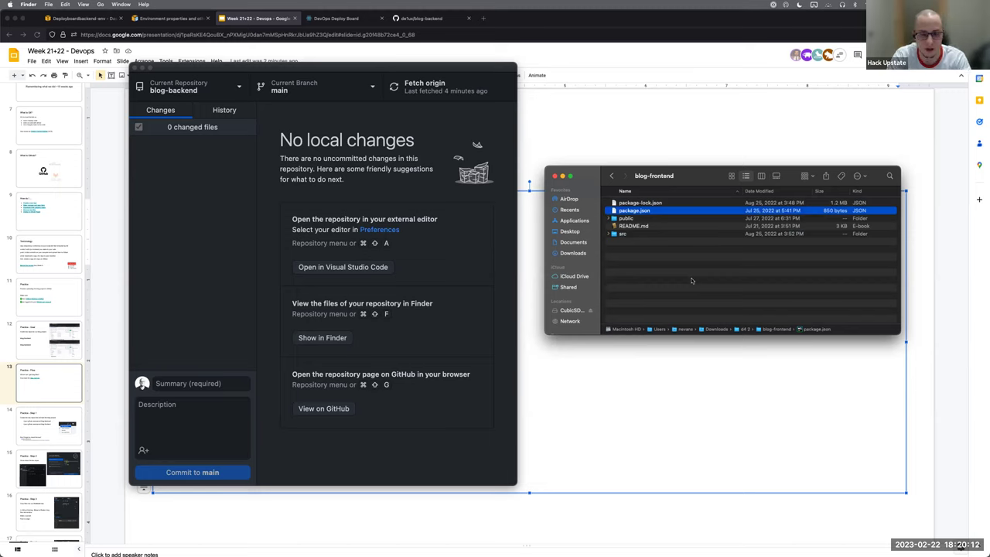
{"action": "key", "text": "super+Up"}
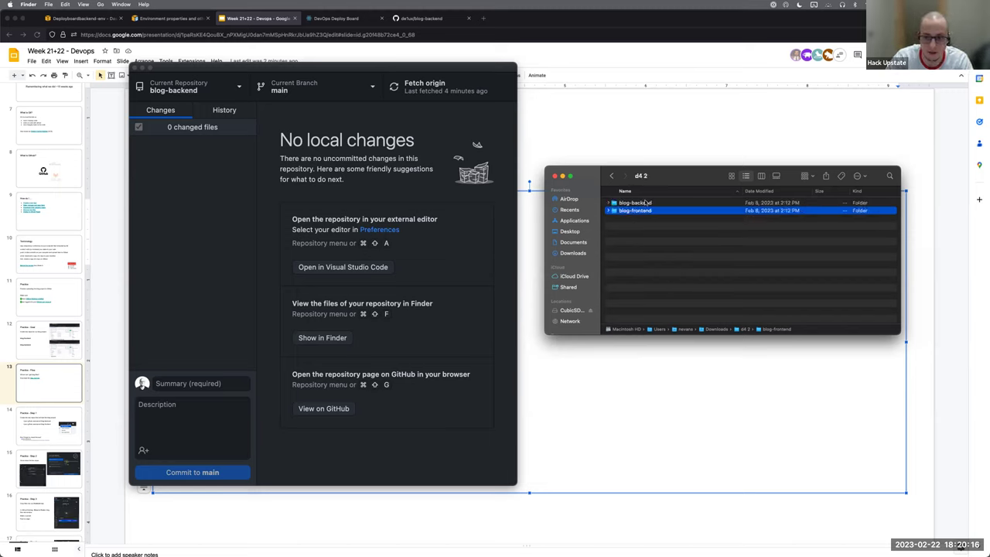
{"action": "left_click", "coordinate": [645, 202]}
{"action": "left_click", "coordinate": [639, 212]}
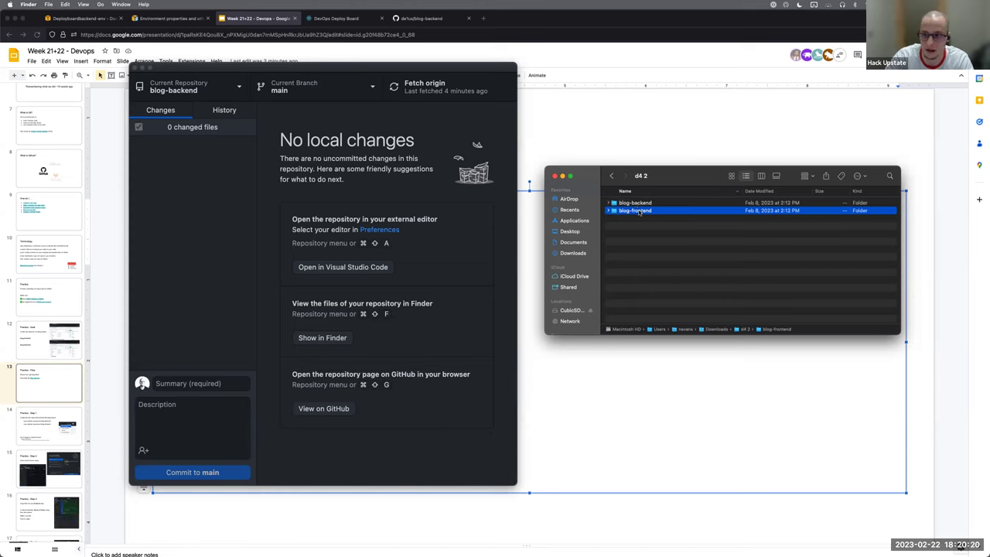
{"action": "double_click", "coordinate": [639, 212]}
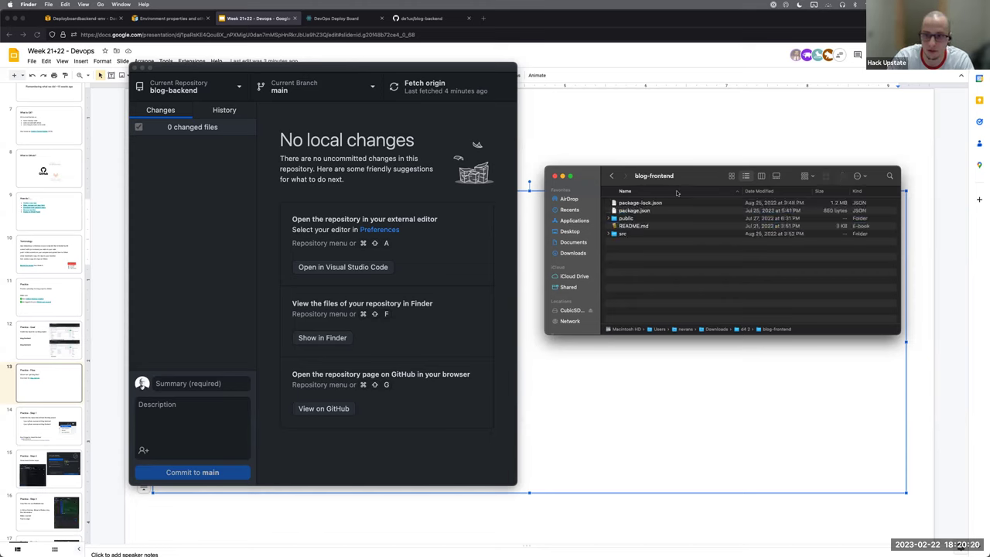
{"action": "left_click", "coordinate": [640, 205]}
{"action": "left_click", "coordinate": [643, 212], "text": "shift"}
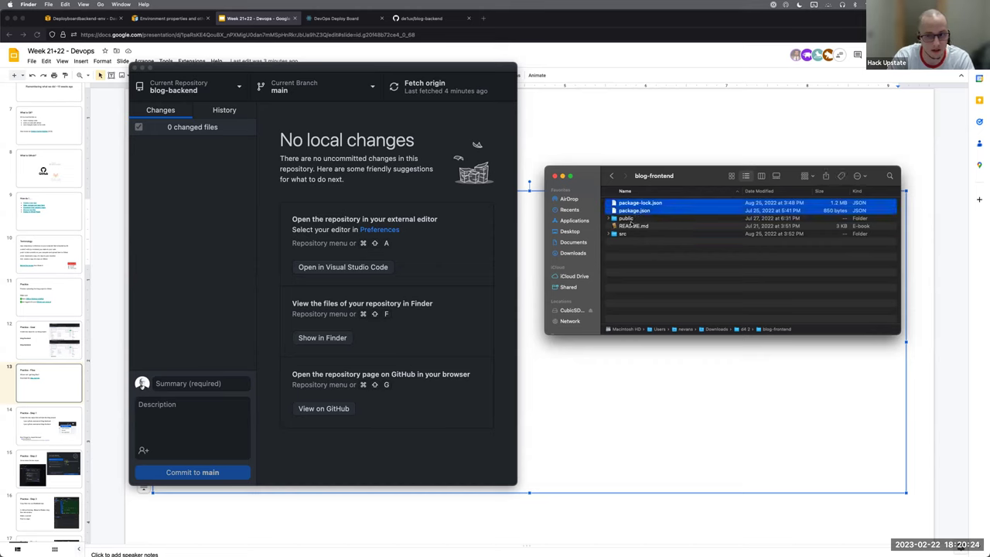
{"action": "left_click", "coordinate": [627, 235]}
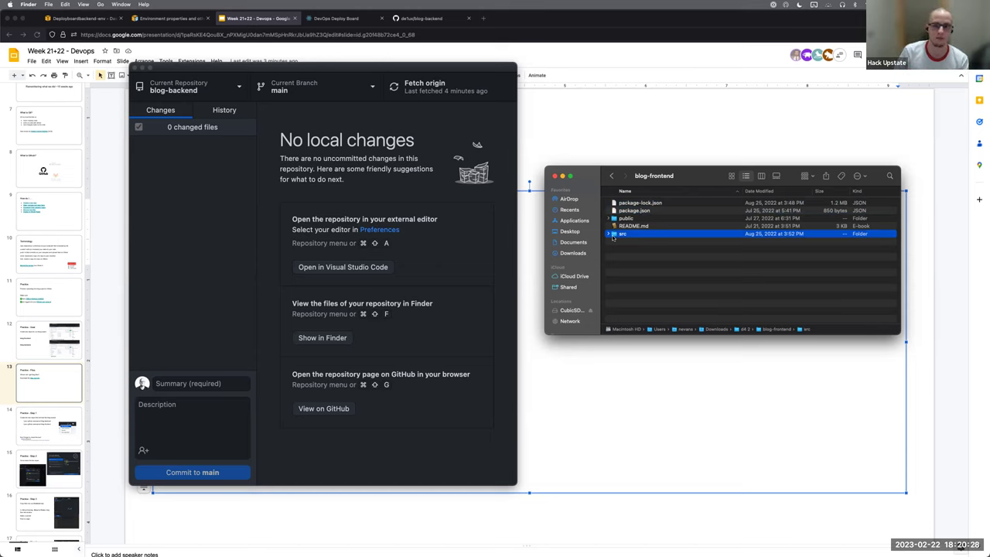
{"action": "left_click", "coordinate": [641, 211]}
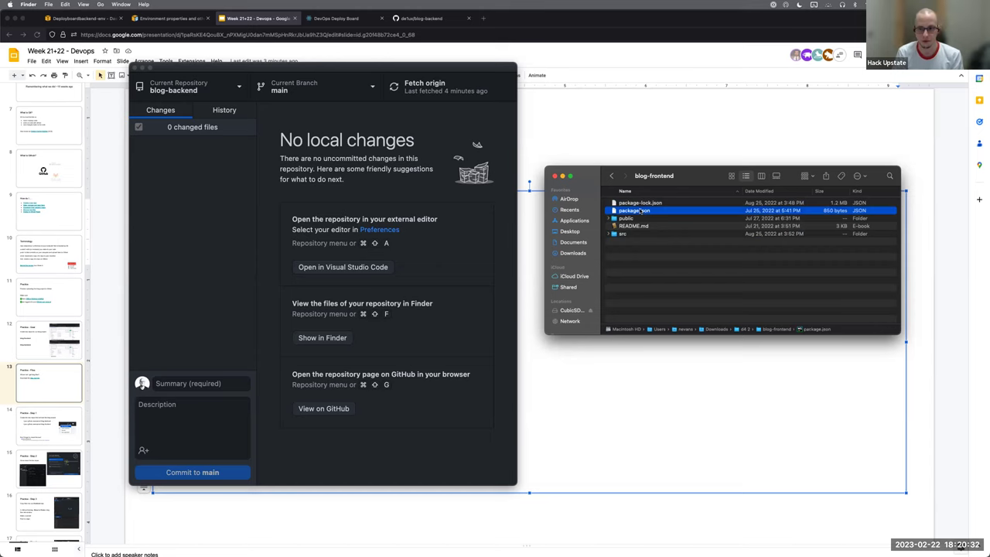
{"action": "left_click_drag", "start_coordinate": [685, 185], "coordinate": [708, 214]}
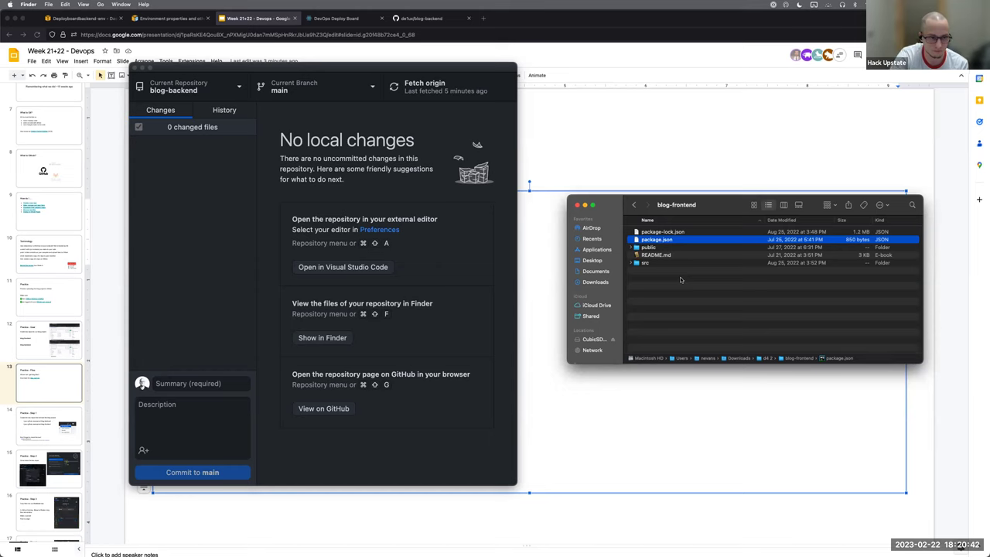
{"action": "left_click", "coordinate": [258, 217]}
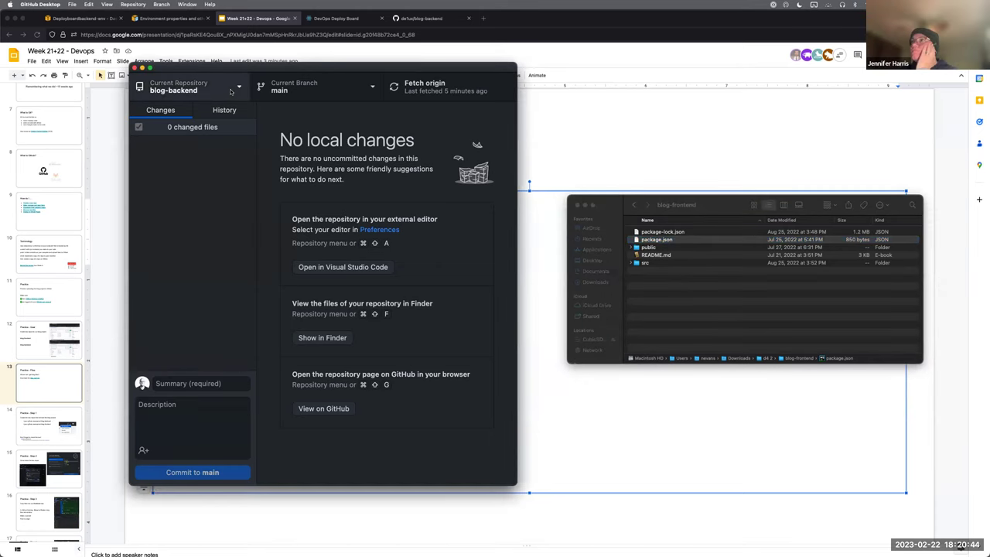
{"action": "key", "text": "super+Tab"}
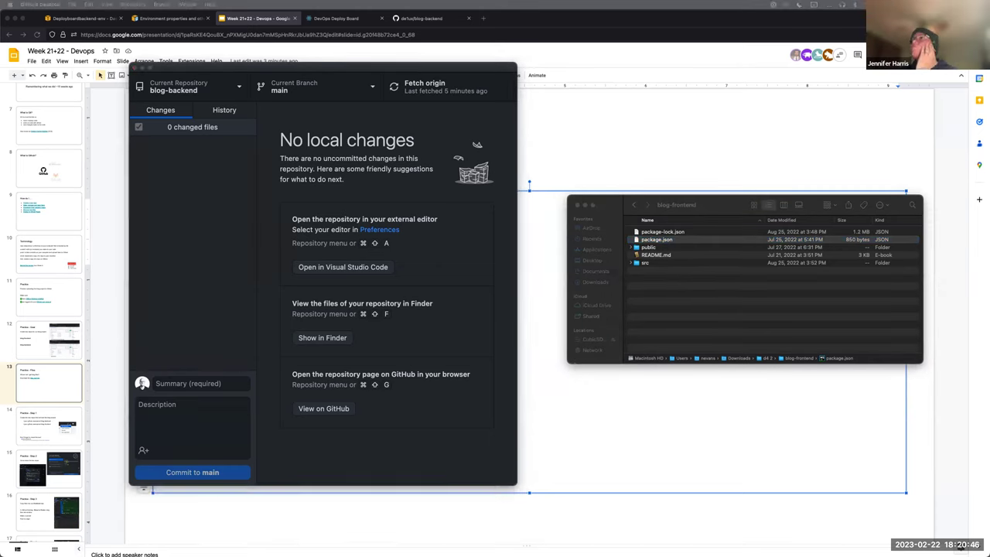
{"action": "left_click_drag", "start_coordinate": [713, 204], "coordinate": [754, 174]}
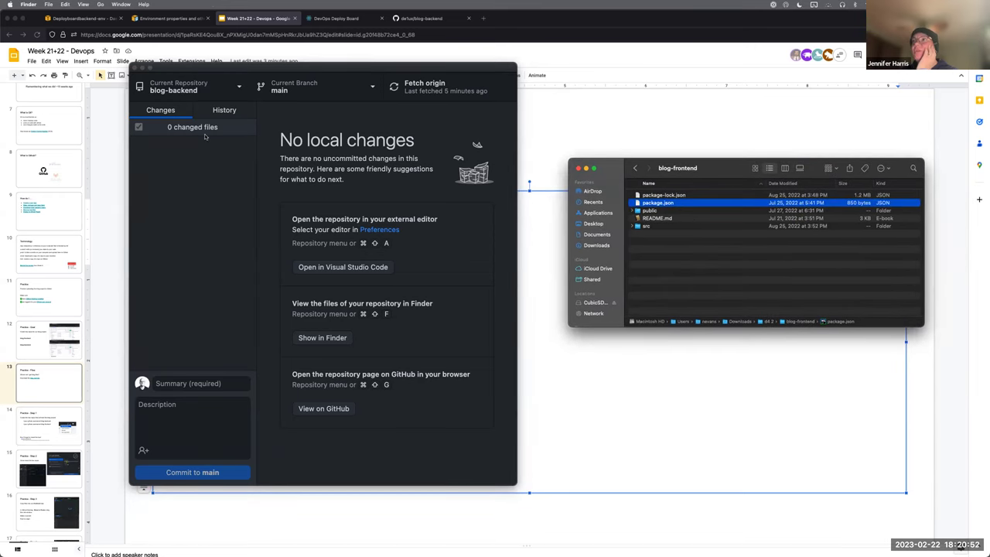
{"action": "left_click", "coordinate": [215, 199]}
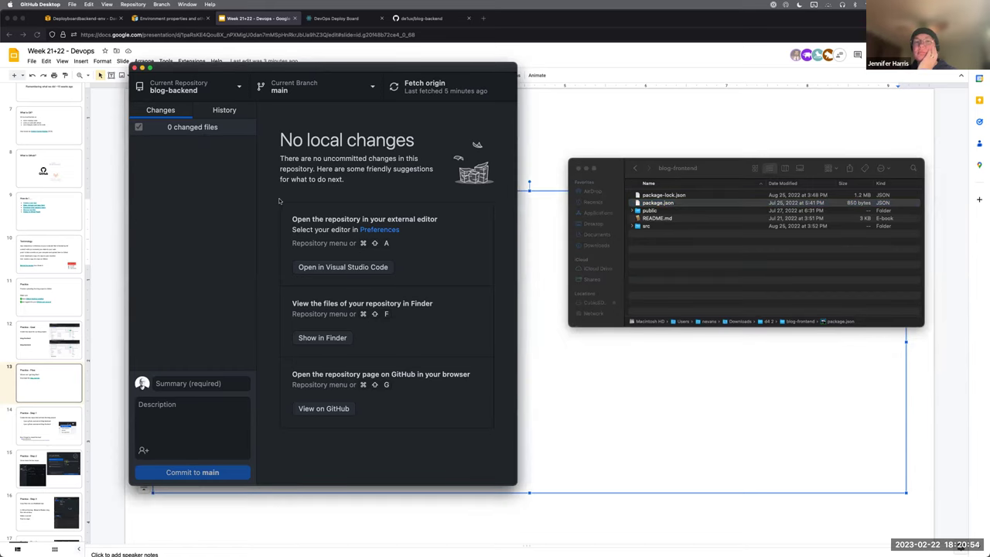
{"action": "left_click", "coordinate": [730, 172]}
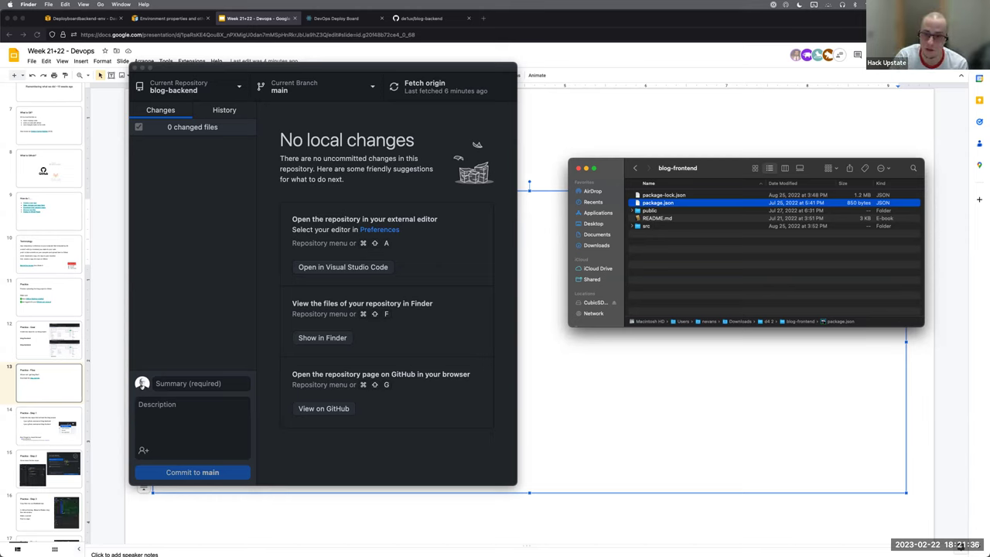
- Inspect package.json and package-lock.json in the Downloads blog-frontend folder, then clear the selection
{"action": "left_click", "coordinate": [677, 236]}
{"action": "left_click", "coordinate": [657, 205]}
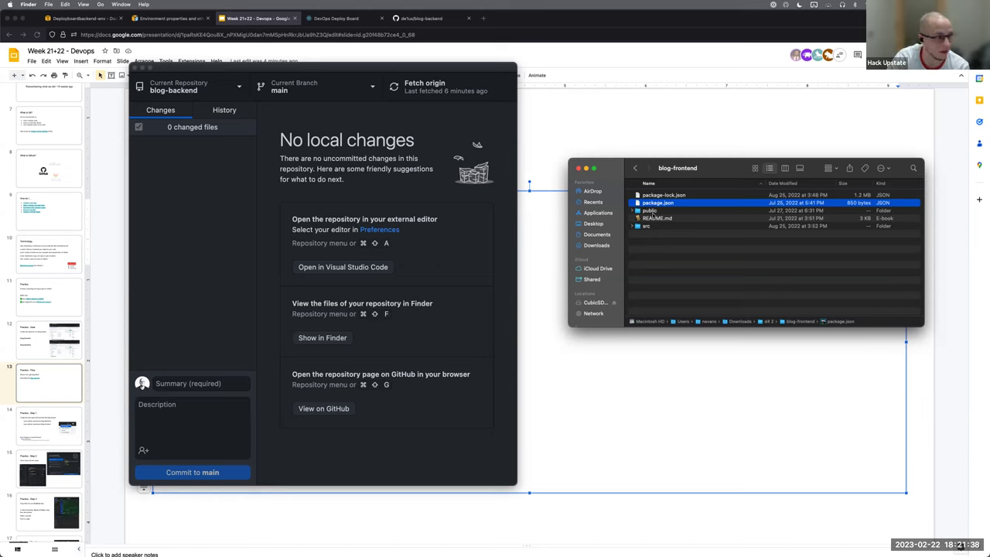
{"action": "left_click", "coordinate": [675, 240]}
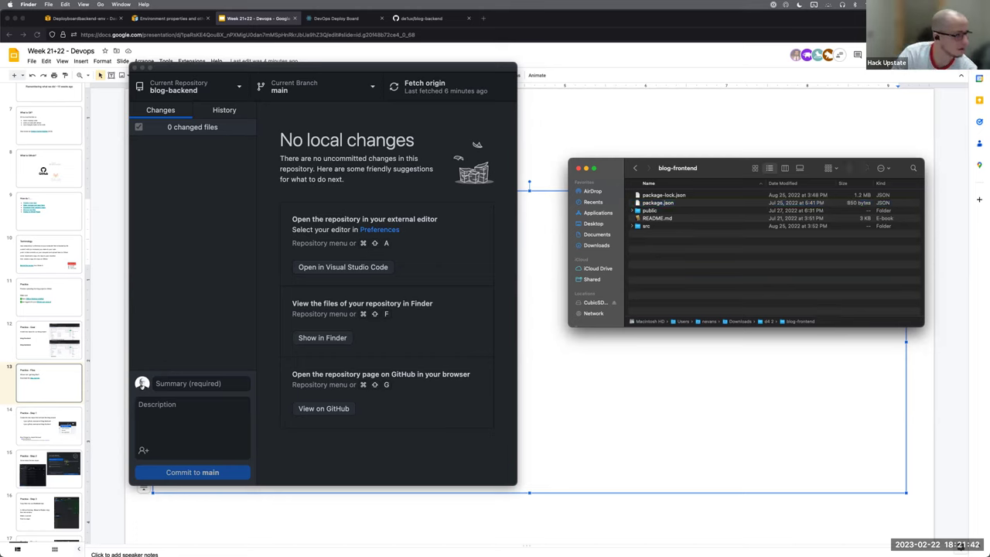
{"action": "left_click", "coordinate": [741, 320]}
{"action": "left_click", "coordinate": [635, 168]}
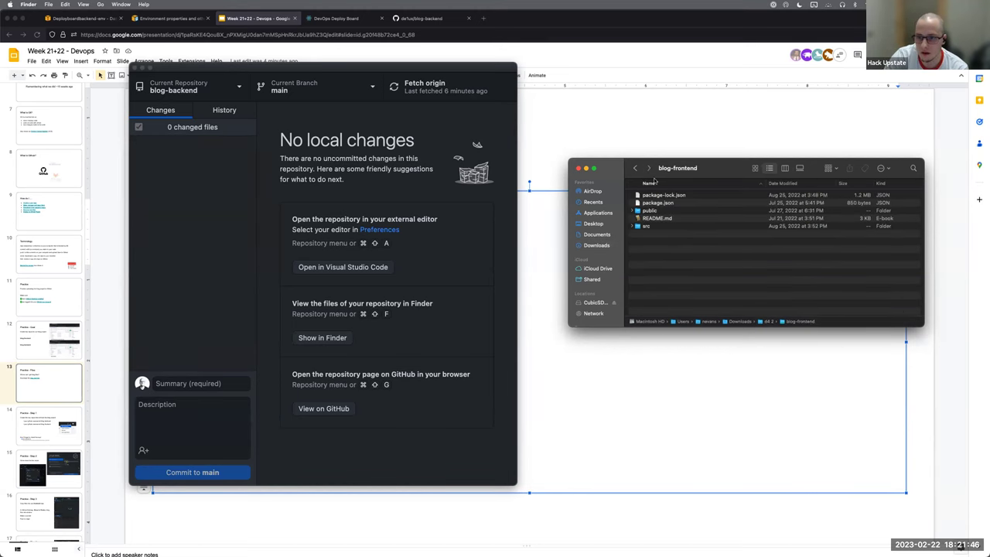
{"action": "left_click", "coordinate": [684, 202]}
{"action": "left_click", "coordinate": [678, 195]}
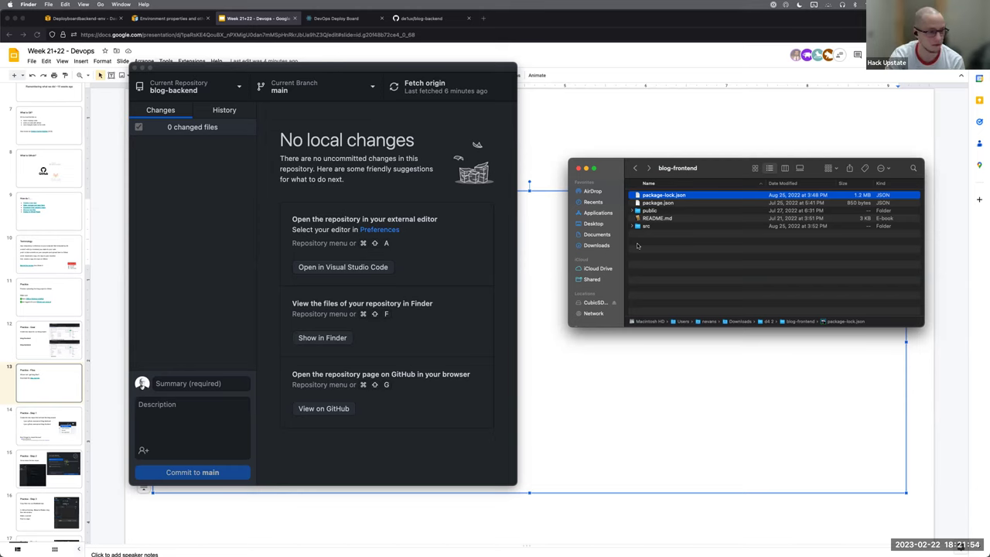
{"action": "left_click", "coordinate": [706, 244]}
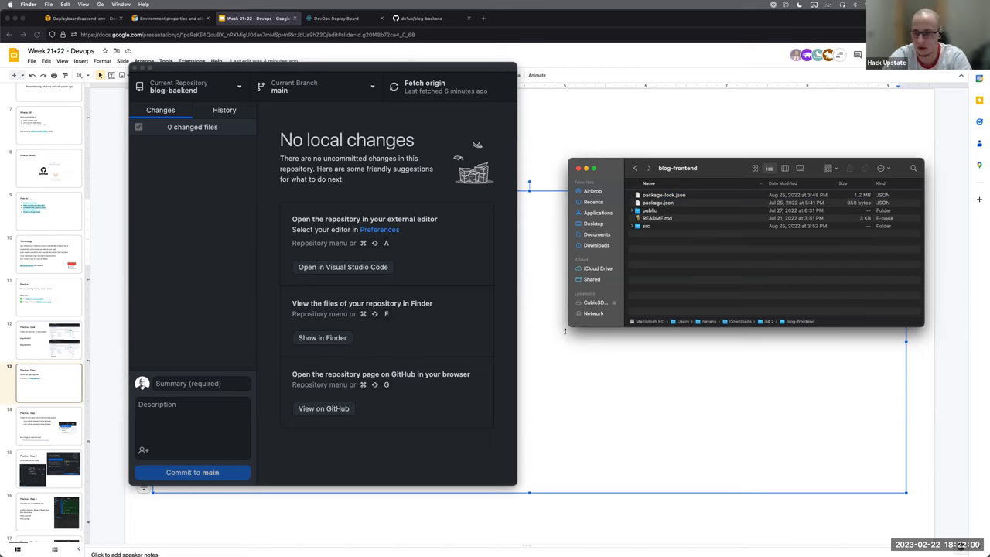
- Eject the external volume and place GitHub Desktop beside the blog-frontend folder window
{"action": "left_click", "coordinate": [616, 302]}
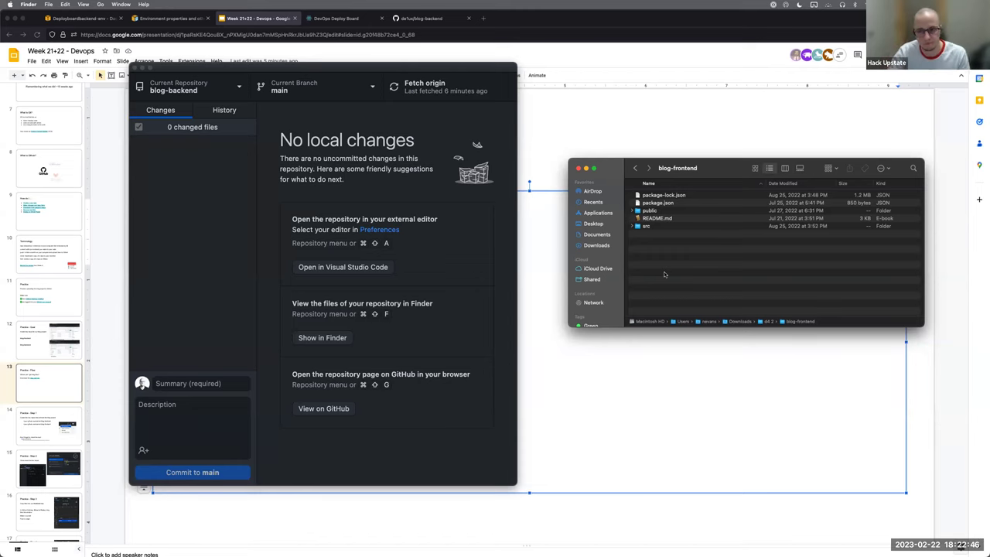
{"action": "left_click", "coordinate": [194, 221]}
{"action": "left_click_drag", "start_coordinate": [742, 169], "coordinate": [777, 183]}
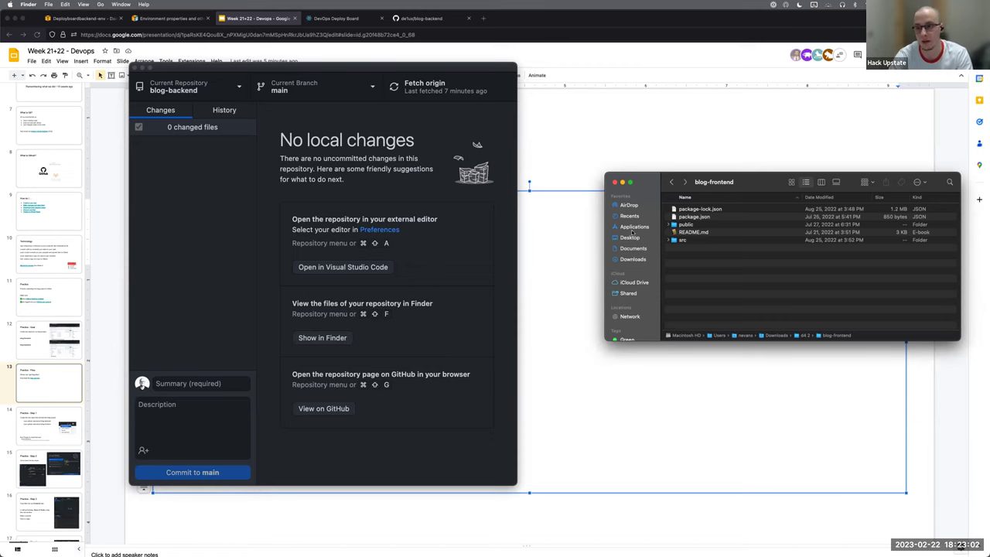
{"action": "left_click", "coordinate": [351, 201]}
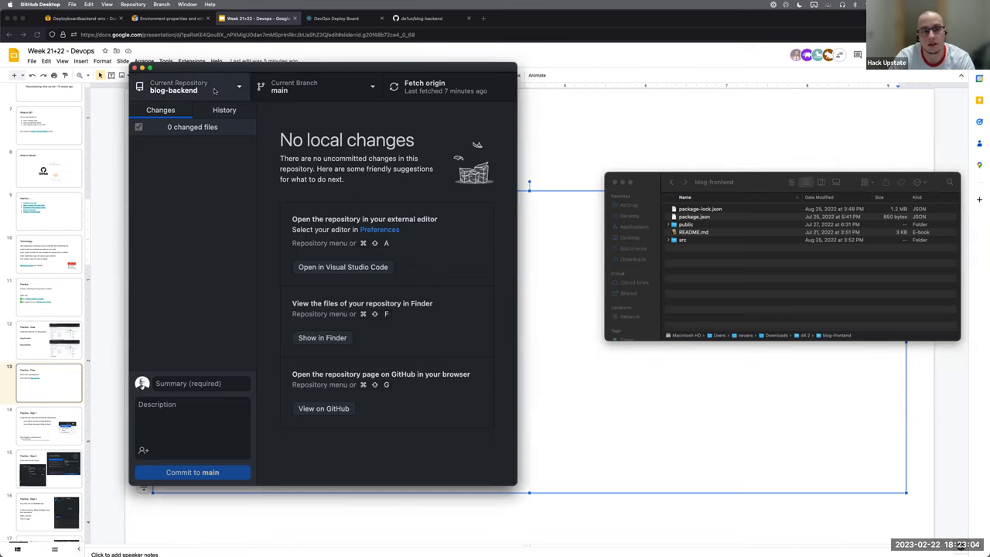
- Choose blog-frontend under Current Repository and open its Documents/GitHub/blog-frontend folder via Show in Finder
{"action": "left_click_drag", "start_coordinate": [284, 89], "coordinate": [258, 97]}
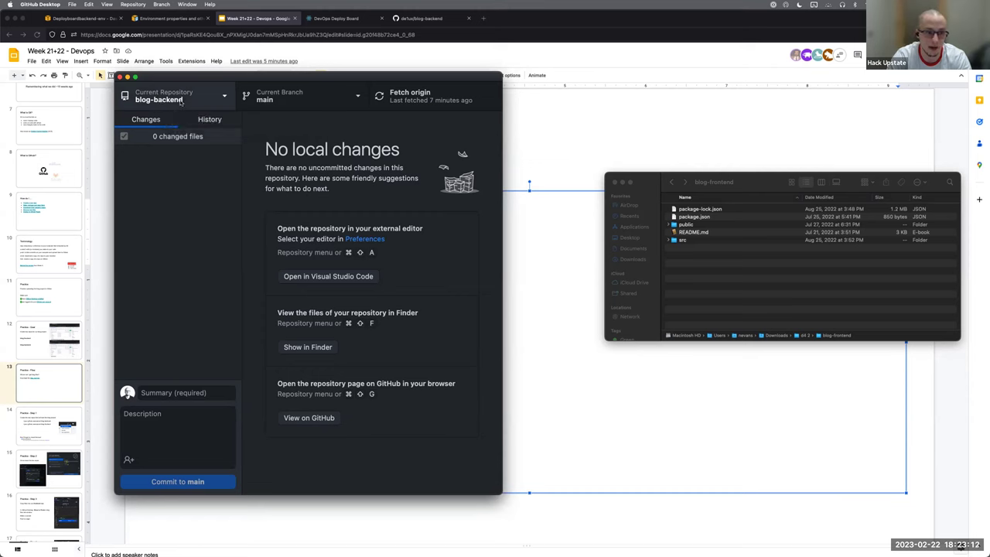
{"action": "left_click", "coordinate": [181, 102]}
{"action": "left_click", "coordinate": [163, 179]}
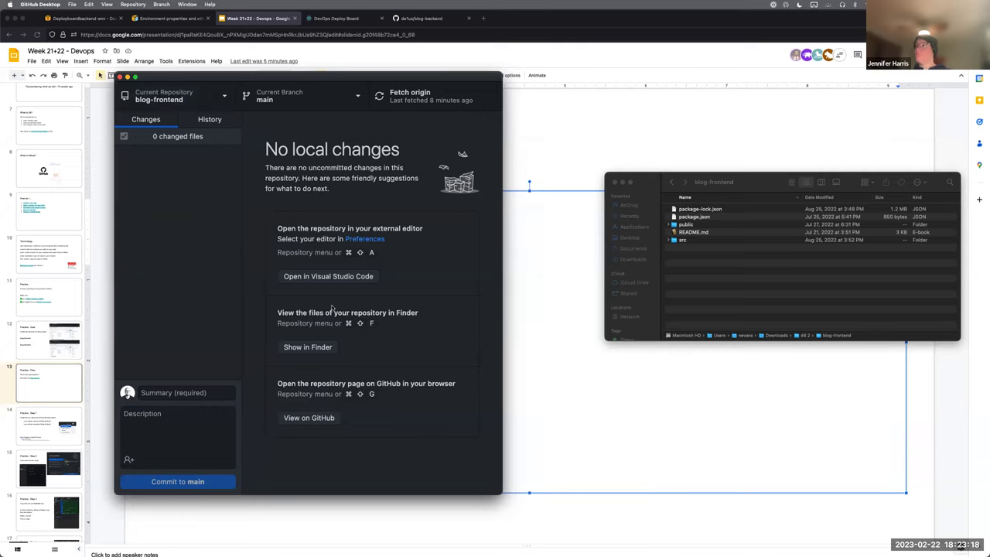
{"action": "mouse_move", "coordinate": [184, 93]}
{"action": "left_mouse_down"}
{"action": "mouse_move", "coordinate": [152, 88]}
{"action": "mouse_move", "coordinate": [174, 91]}
{"action": "left_mouse_up"}
{"action": "left_click_drag", "start_coordinate": [761, 184], "coordinate": [748, 172]}
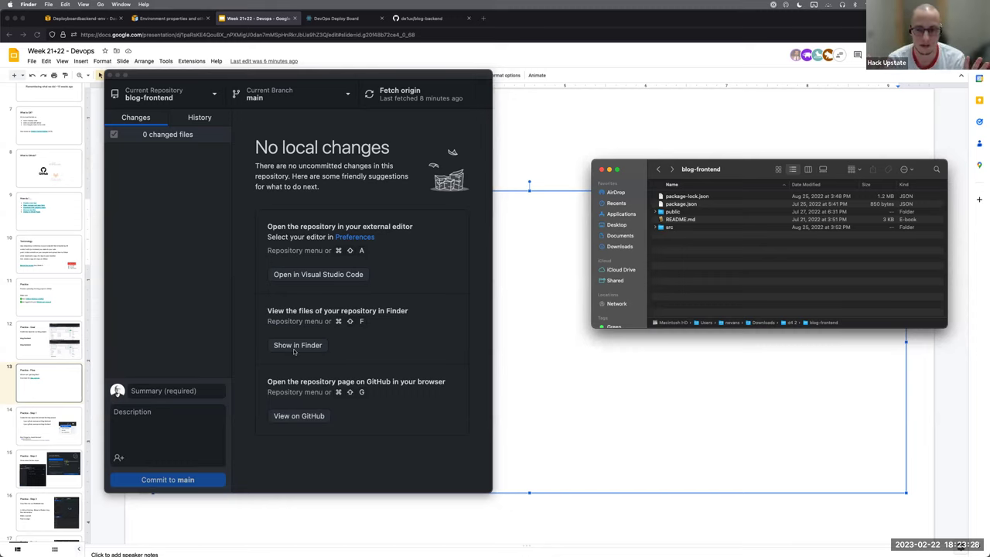
{"action": "left_click", "coordinate": [297, 346]}
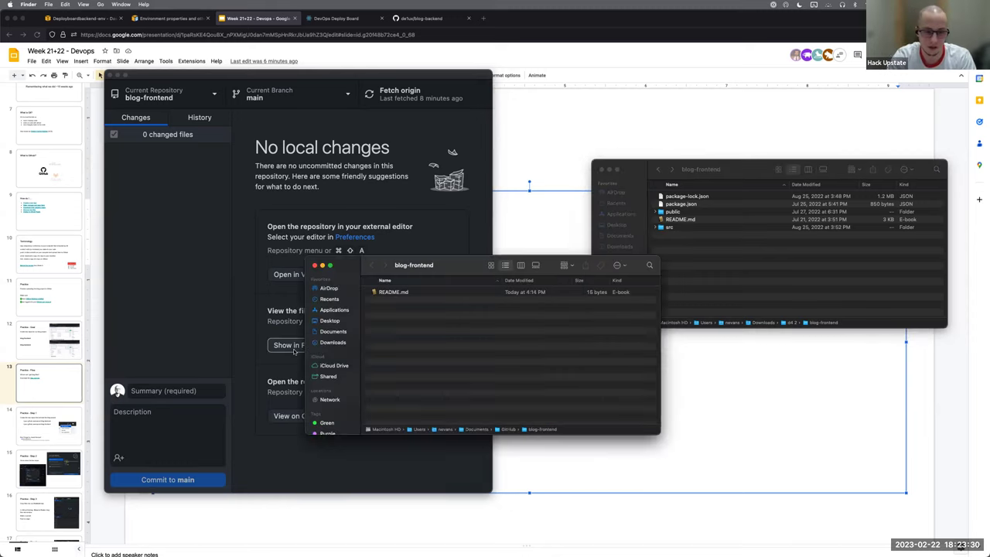
- Arrange both Finder windows and drag all five Downloads project items into the repository folder
{"action": "left_click_drag", "start_coordinate": [464, 316], "coordinate": [291, 224]}
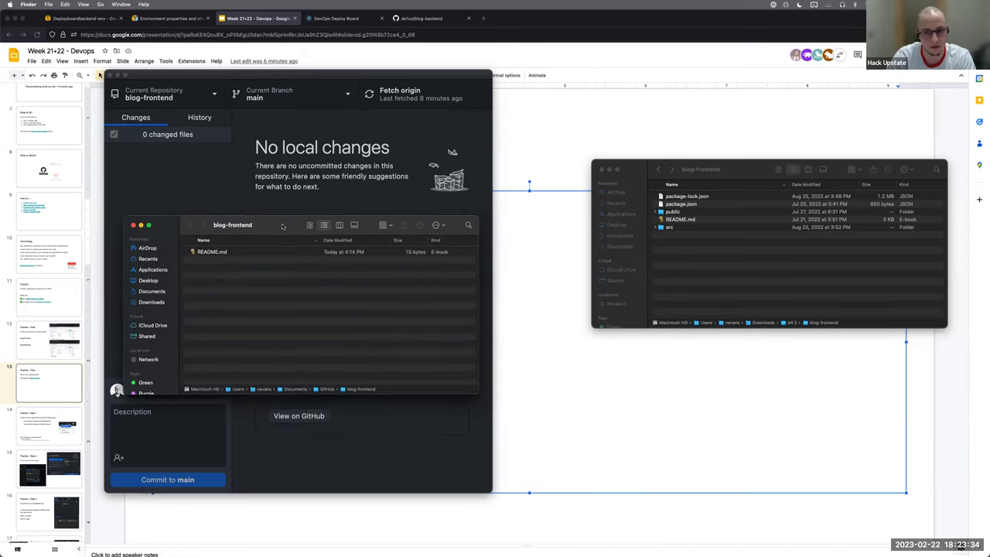
{"action": "left_click_drag", "start_coordinate": [735, 169], "coordinate": [741, 242]}
{"action": "key", "text": "super+a"}
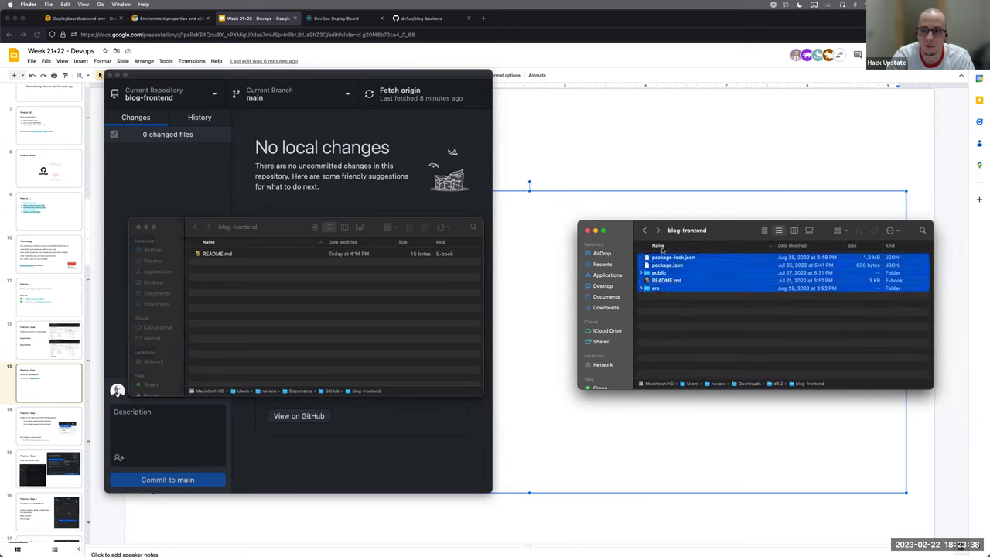
{"action": "left_click", "coordinate": [229, 262]}
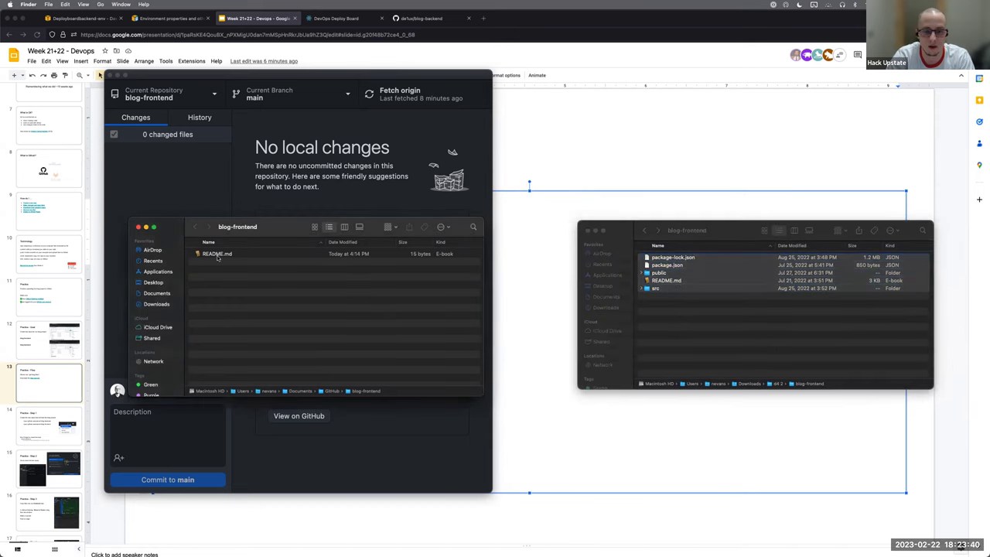
{"action": "left_click_drag", "start_coordinate": [253, 233], "coordinate": [282, 230]}
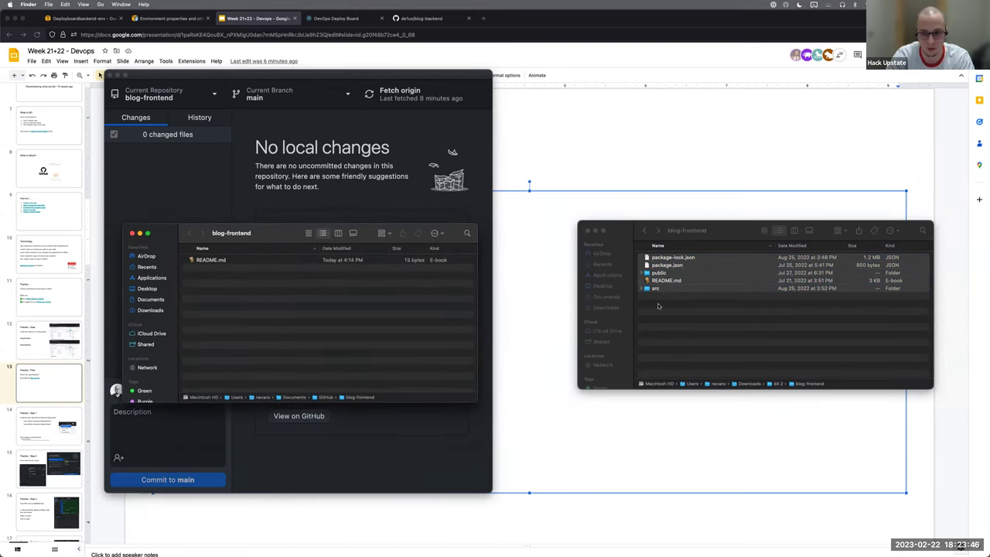
{"action": "left_click", "coordinate": [679, 282]}
{"action": "key", "text": "super+a"}
{"action": "left_click_drag", "start_coordinate": [679, 282], "coordinate": [452, 365]}
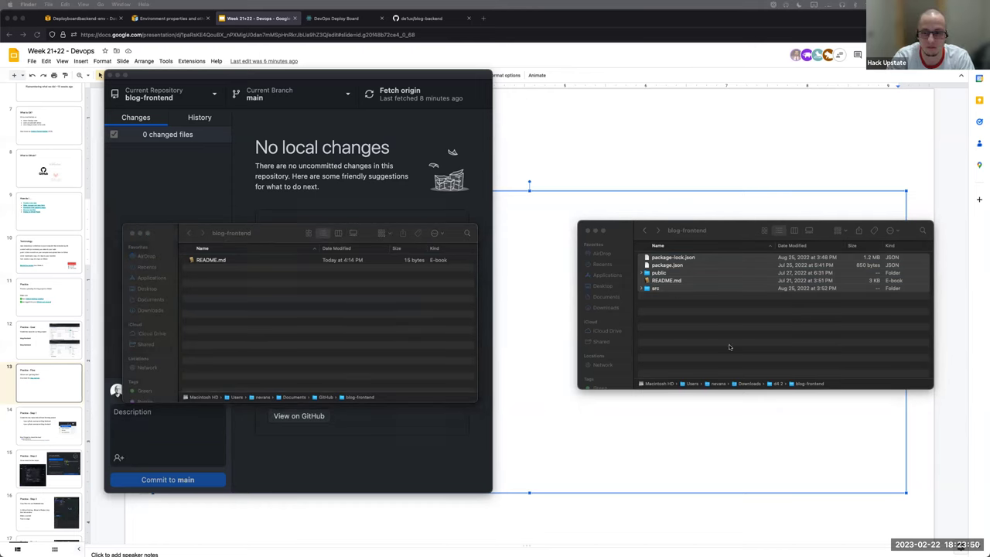
{"action": "left_click_drag", "start_coordinate": [676, 286], "coordinate": [307, 294]}
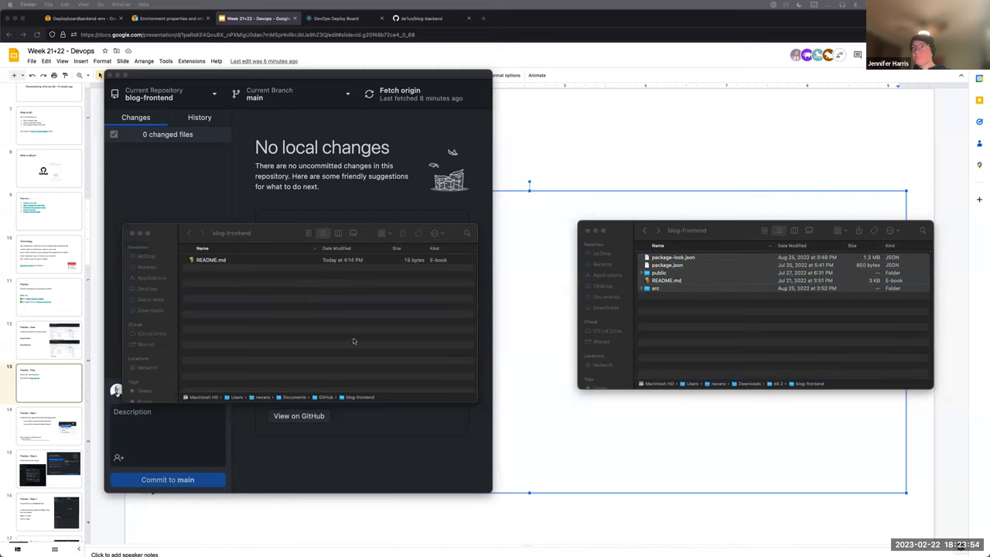
- Paste the project items into the repository folder and delete the accidental 'copy' duplicates
{"action": "left_click", "coordinate": [683, 288]}
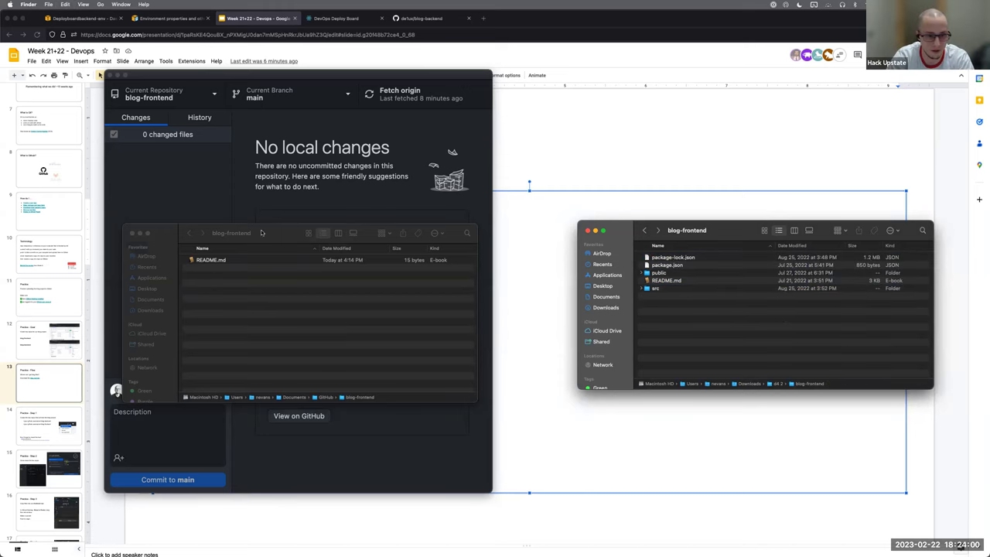
{"action": "left_click_drag", "start_coordinate": [262, 233], "coordinate": [323, 233]}
{"action": "key", "text": "super+v"}
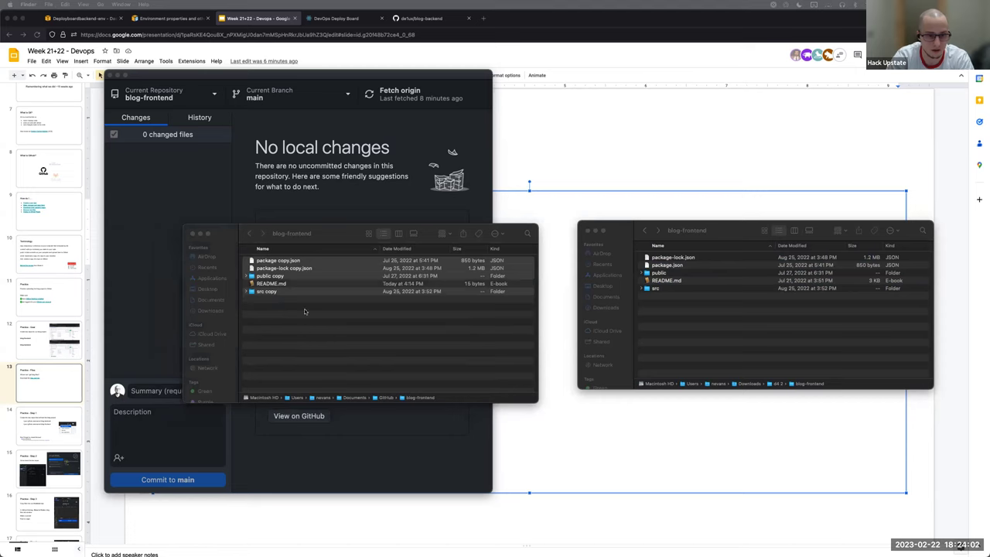
{"action": "key", "text": "super+a"}
{"action": "left_click", "coordinate": [271, 283], "text": "super"}
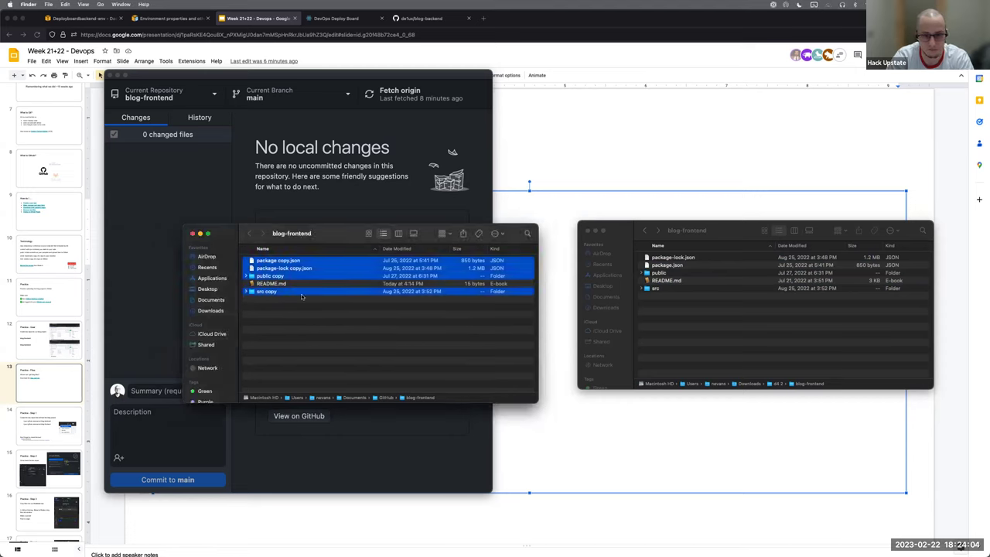
{"action": "key", "text": "super+BackSpace"}
- Copy the five project items in again and view the 26 changed files in GitHub Desktop
{"action": "left_click", "coordinate": [663, 333]}
{"action": "key", "text": "super+a"}
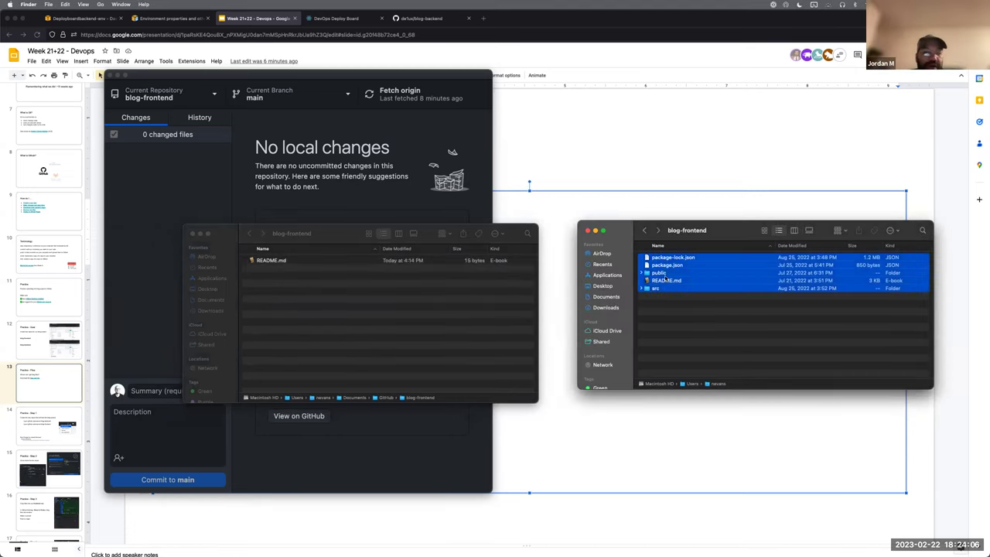
{"action": "left_click_drag", "start_coordinate": [655, 264], "coordinate": [343, 321]}
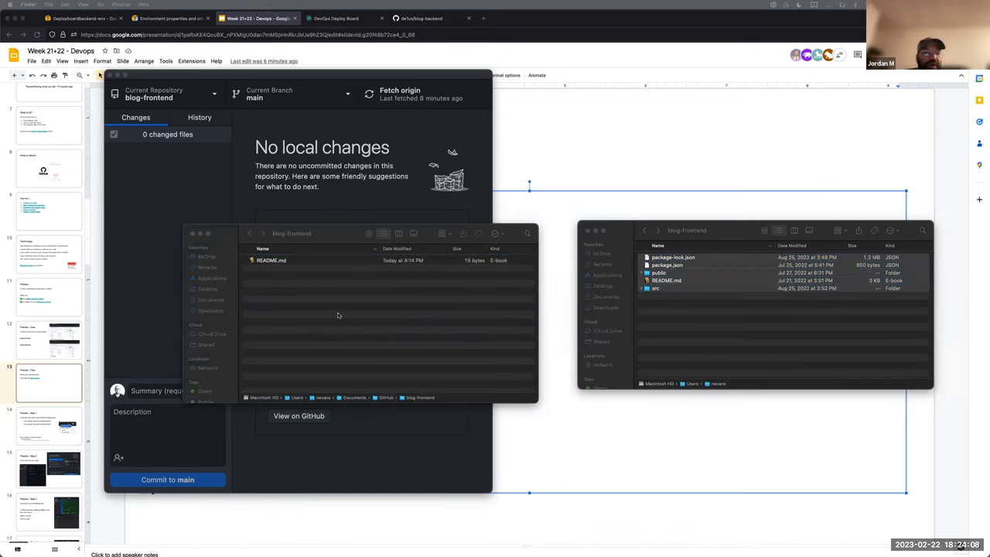
{"action": "left_click", "coordinate": [350, 208]}
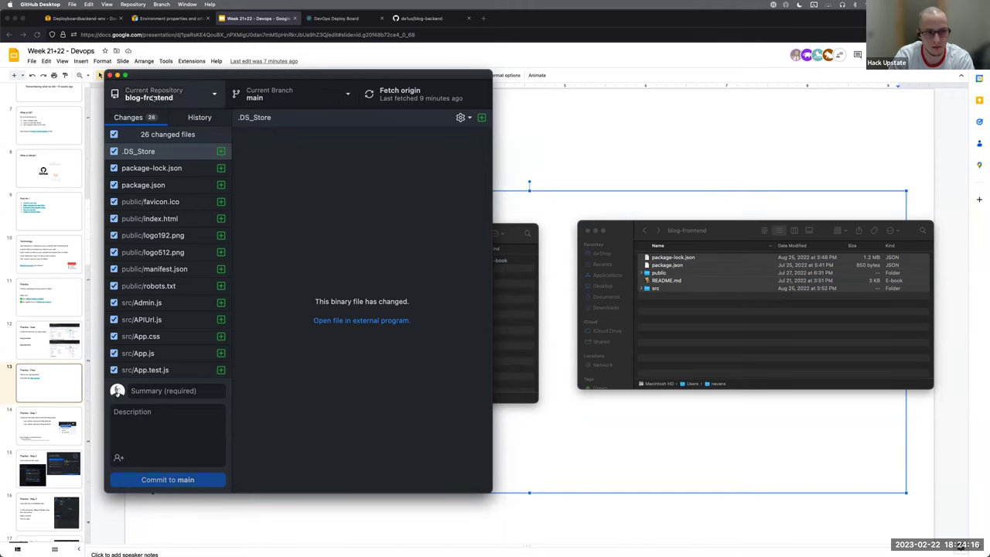
- Discard all 26 changes with Discard All Changes… and close the repository folder window
{"action": "left_click", "coordinate": [196, 94]}
{"action": "left_click", "coordinate": [198, 96]}
{"action": "left_click", "coordinate": [204, 119]}
{"action": "left_click", "coordinate": [134, 118]}
{"action": "right_click", "coordinate": [177, 138]}
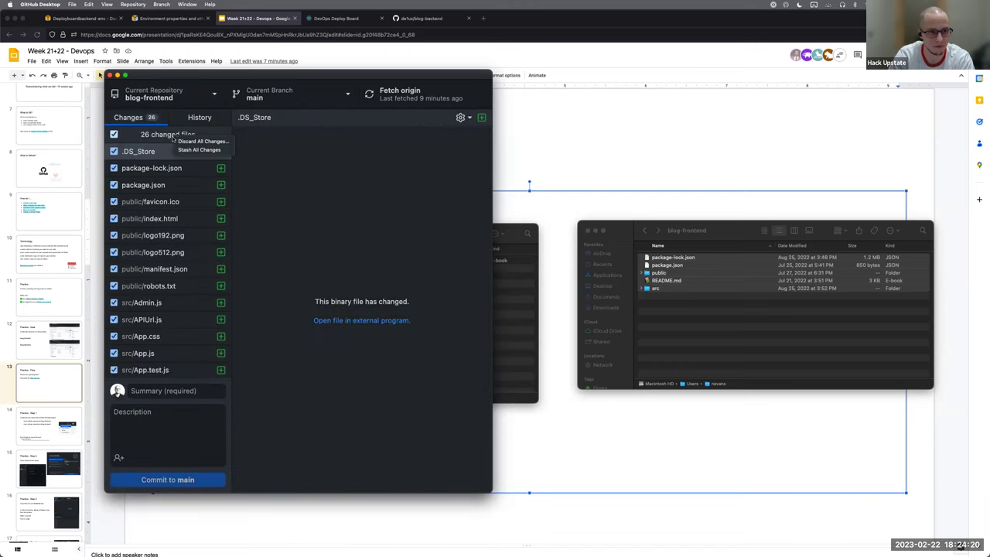
{"action": "left_click", "coordinate": [190, 142]}
{"action": "left_click", "coordinate": [363, 320]}
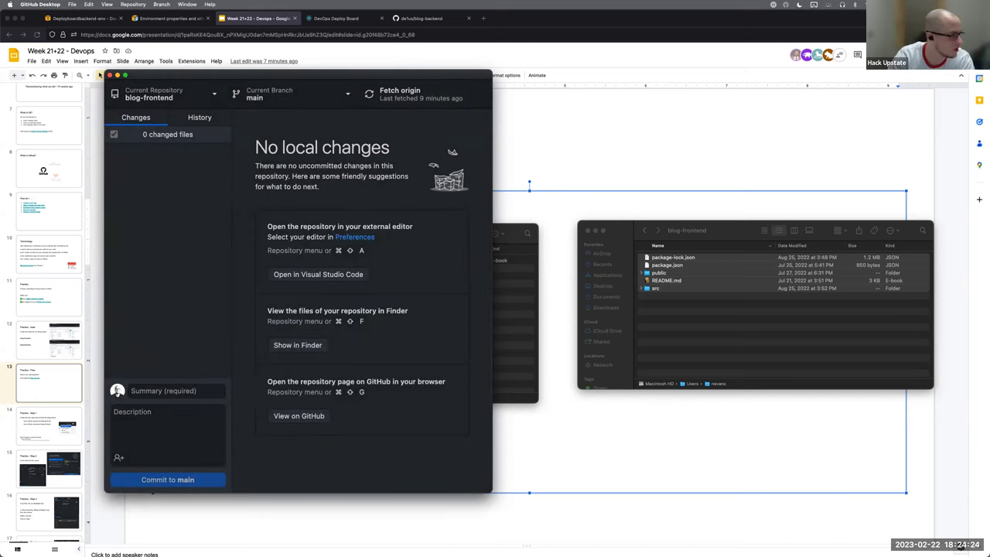
{"action": "left_click_drag", "start_coordinate": [147, 86], "coordinate": [130, 96]}
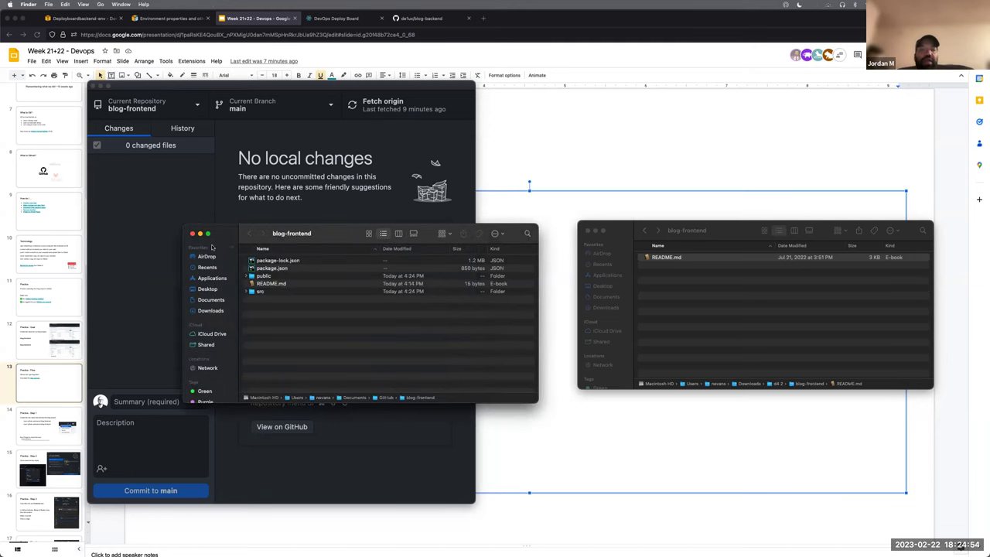
{"action": "left_click", "coordinate": [192, 234]}
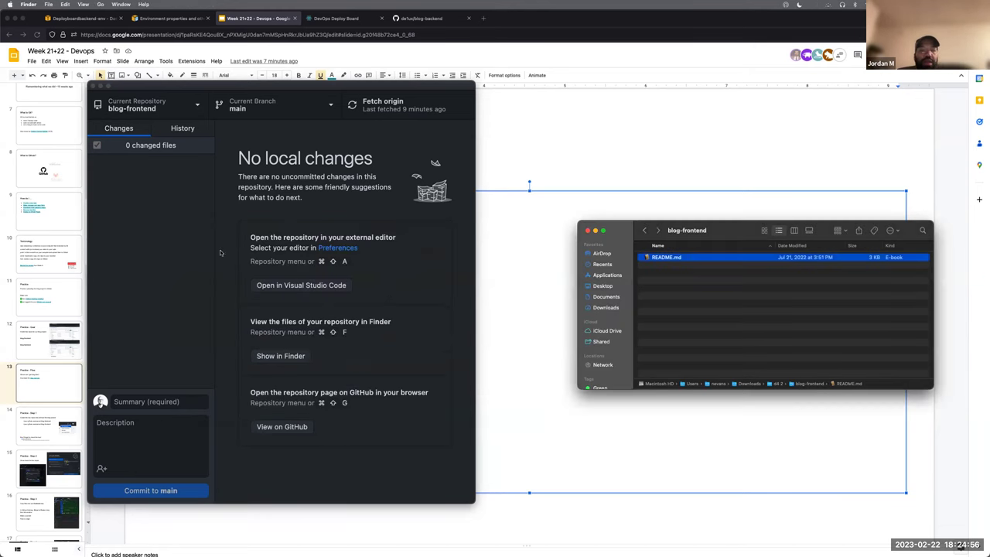
- Reopen the repository folder in Finder and revisit the downloaded d4 2 blog-frontend folder
{"action": "left_click", "coordinate": [295, 365]}
{"action": "left_click", "coordinate": [290, 360]}
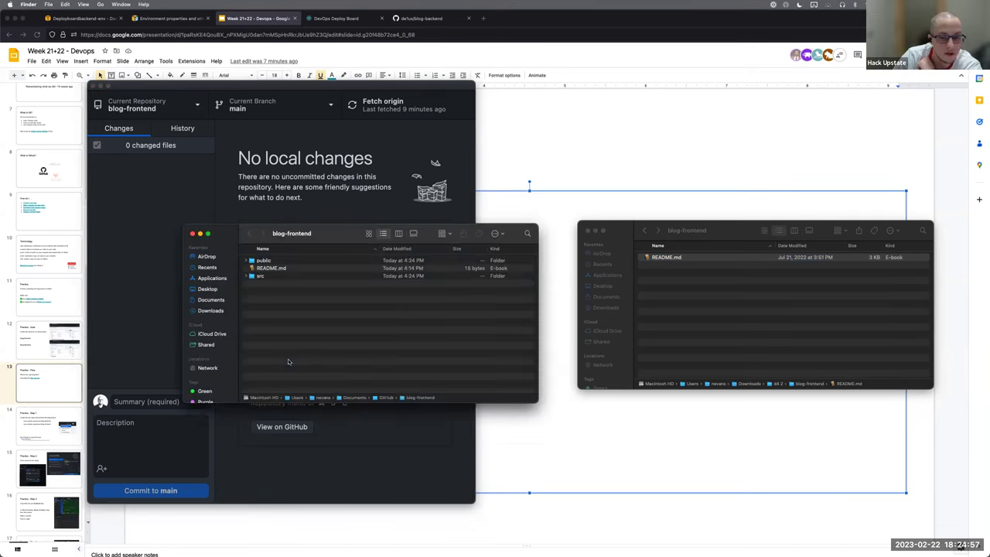
{"action": "left_click", "coordinate": [691, 236]}
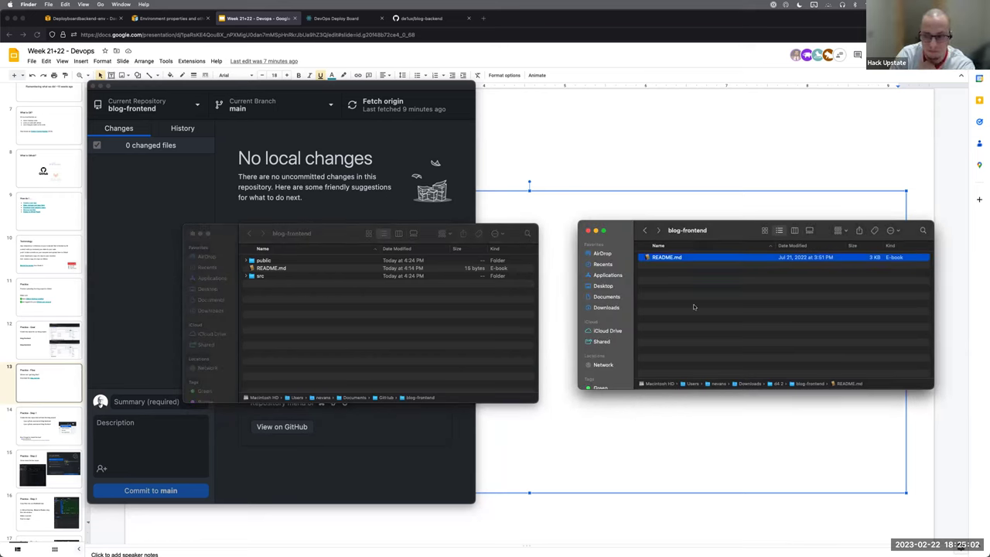
{"action": "left_click", "coordinate": [728, 298]}
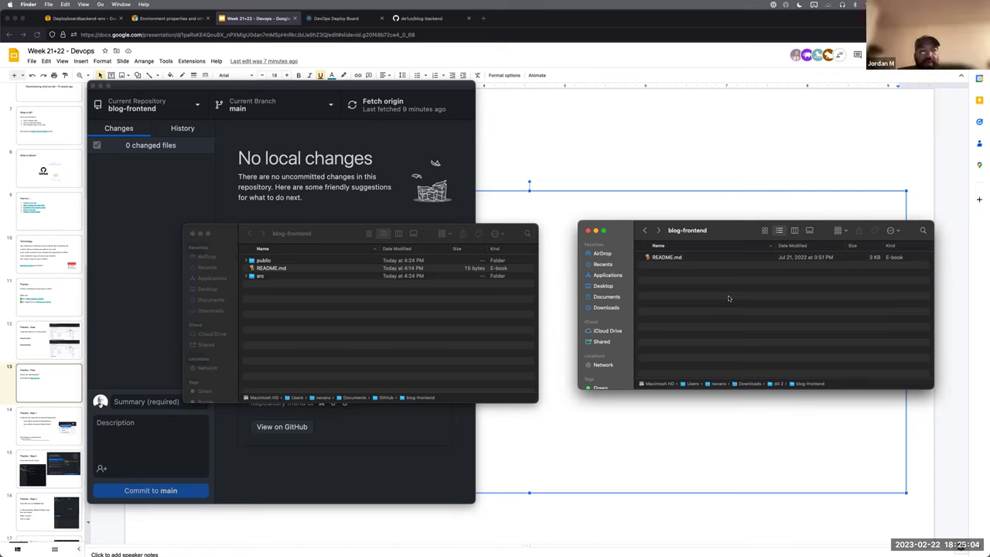
{"action": "double_click", "coordinate": [776, 384]}
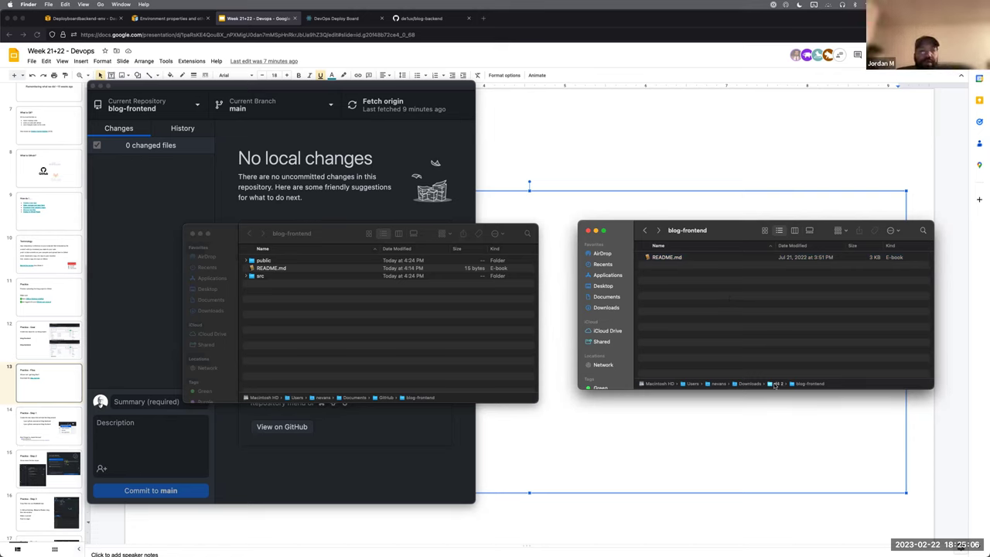
{"action": "double_click", "coordinate": [670, 265]}
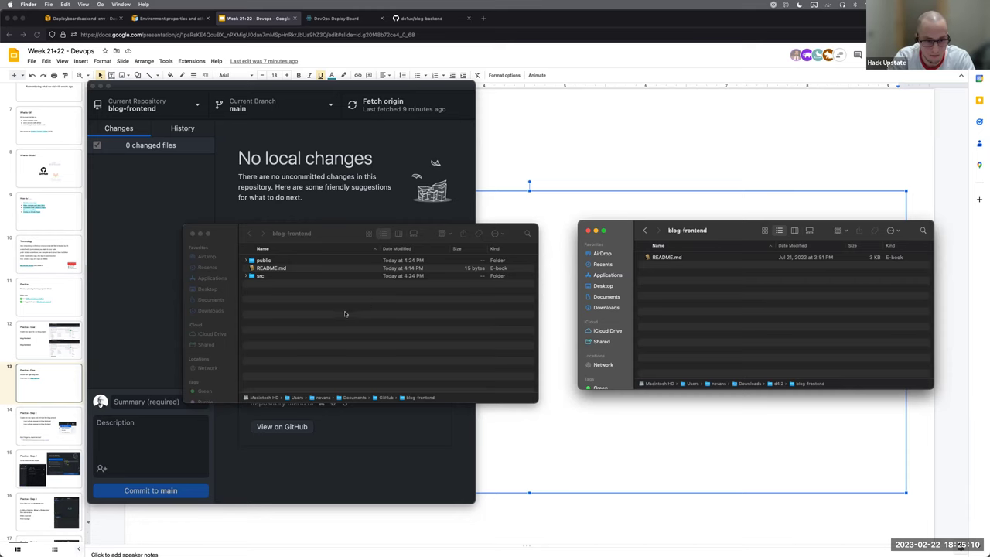
{"action": "left_click", "coordinate": [324, 280]}
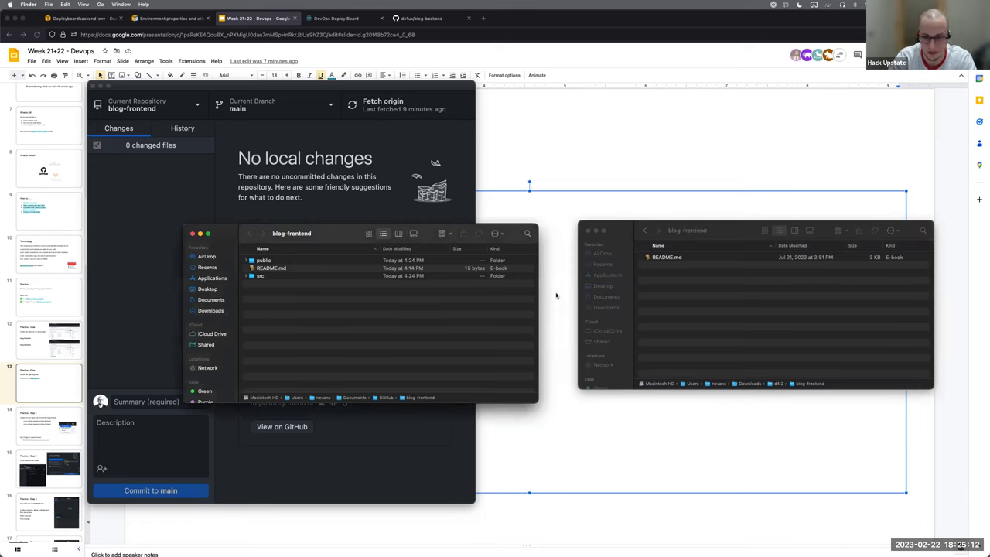
{"action": "left_click", "coordinate": [679, 286]}
- Trash the old d4 2 folder, re-extract blog(1).zip, and open the fresh blog-frontend folder
{"action": "key", "text": "super+Up"}
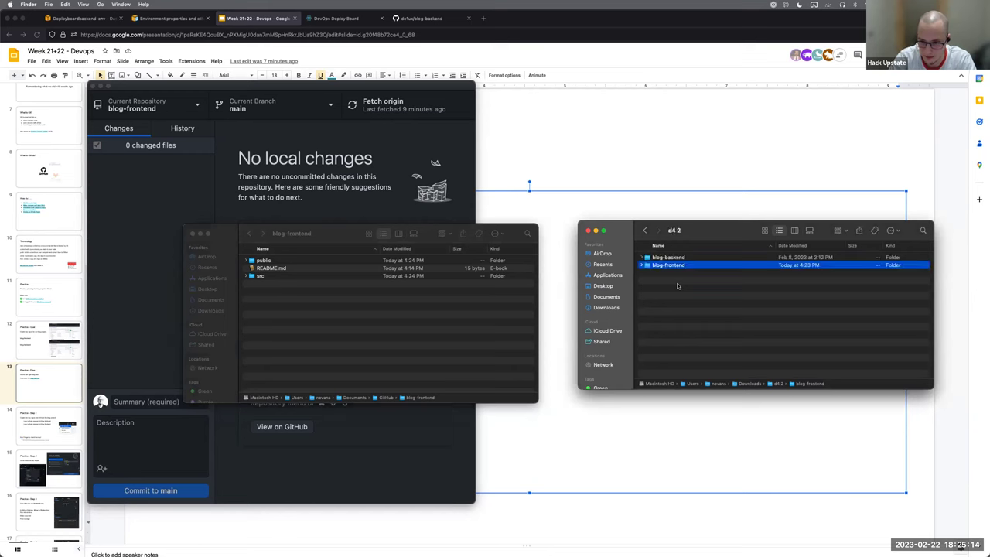
{"action": "key", "text": "super+Up"}
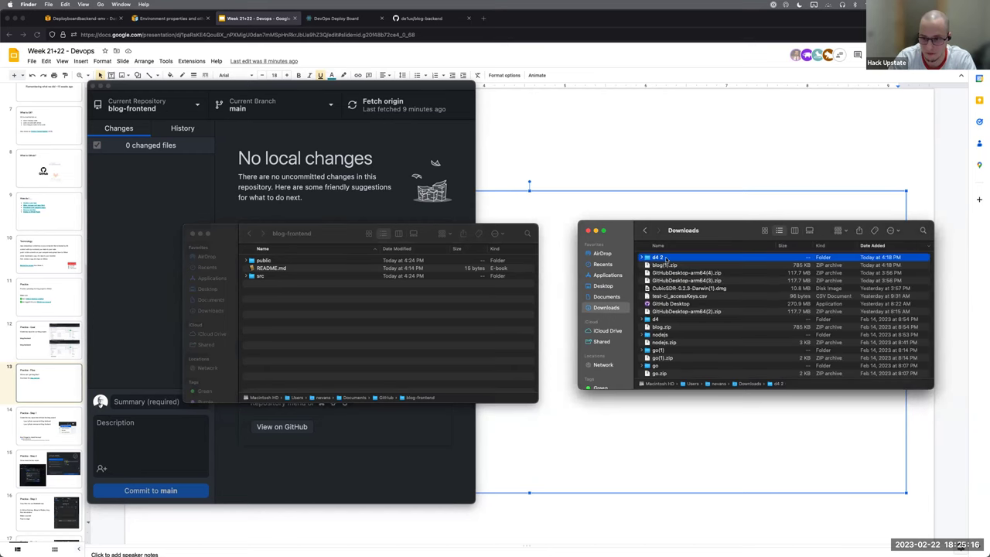
{"action": "right_click", "coordinate": [666, 258]}
{"action": "left_click", "coordinate": [675, 281]}
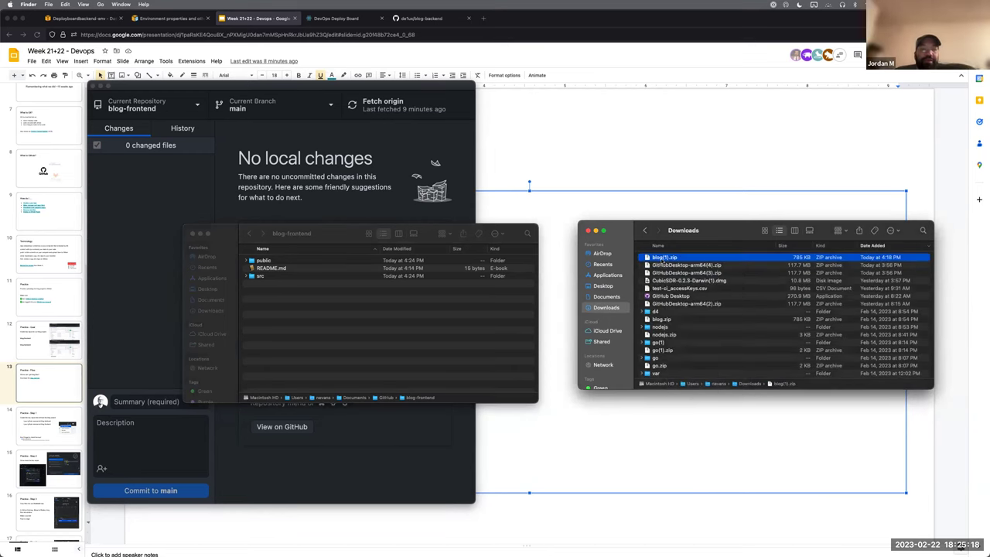
{"action": "double_click", "coordinate": [662, 258]}
{"action": "double_click", "coordinate": [663, 258]}
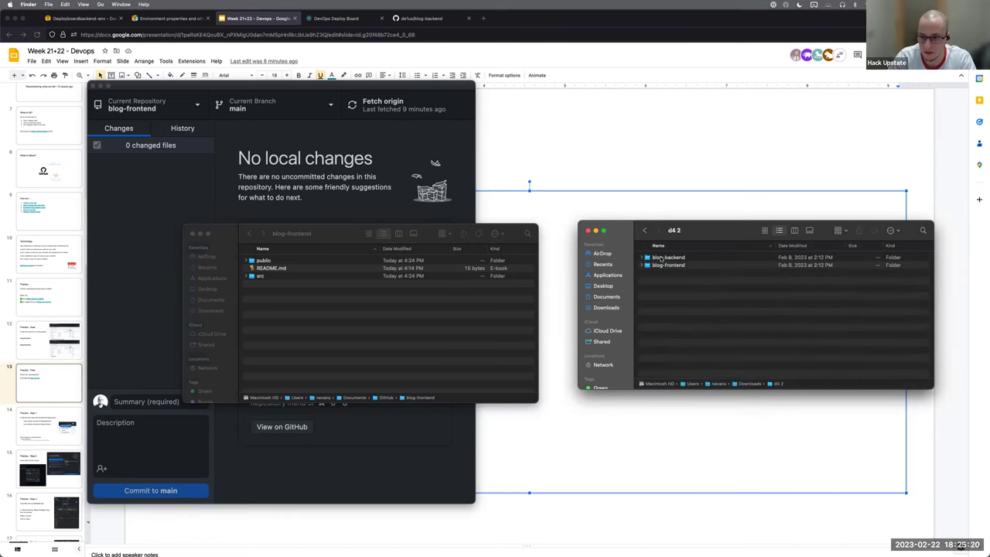
{"action": "double_click", "coordinate": [665, 265]}
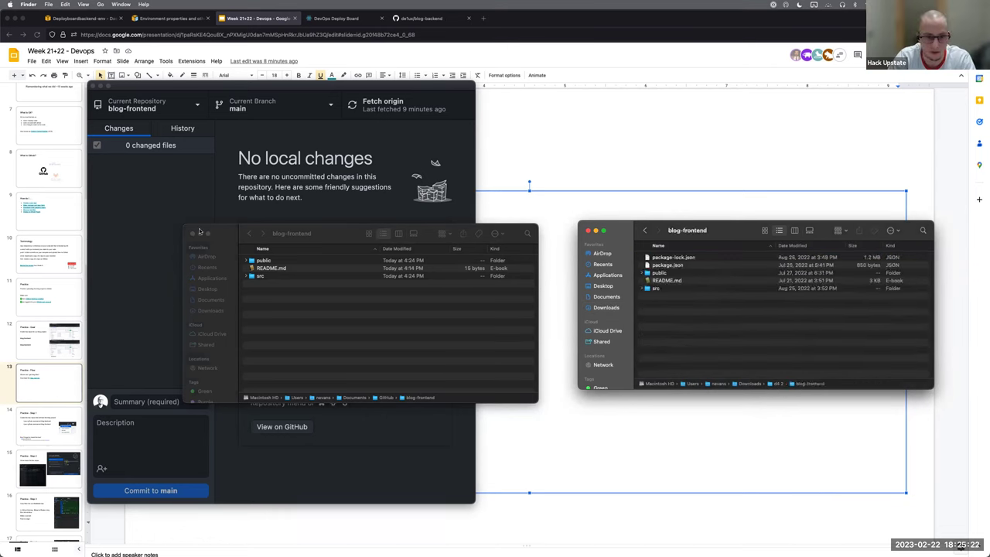
{"action": "left_click", "coordinate": [192, 233]}
- Move the public and src folders in the repository folder to the Trash, keeping README.md
{"action": "left_click", "coordinate": [283, 359]}
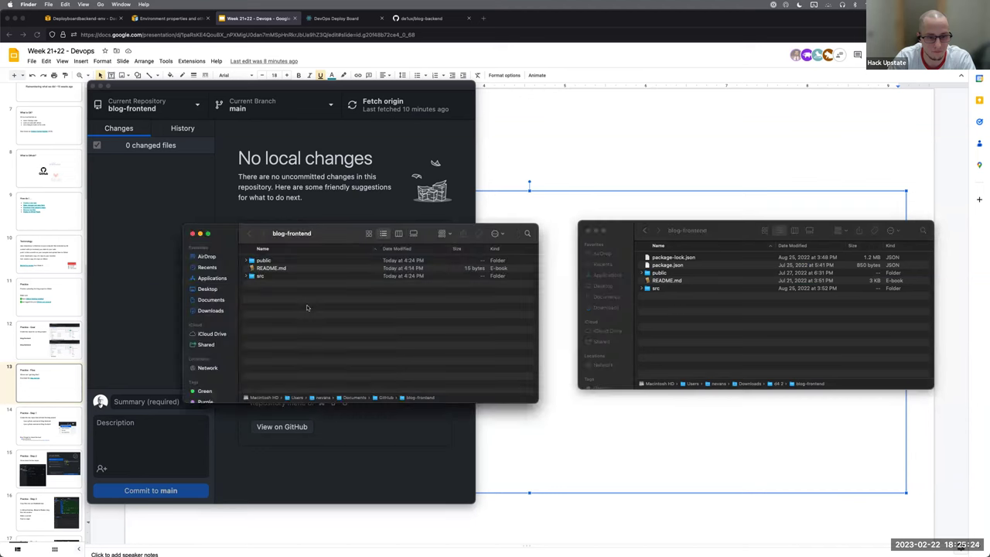
{"action": "key", "text": "super+a"}
{"action": "left_click", "coordinate": [306, 308]}
{"action": "key", "text": "super+a"}
{"action": "left_click", "coordinate": [277, 262], "text": "super"}
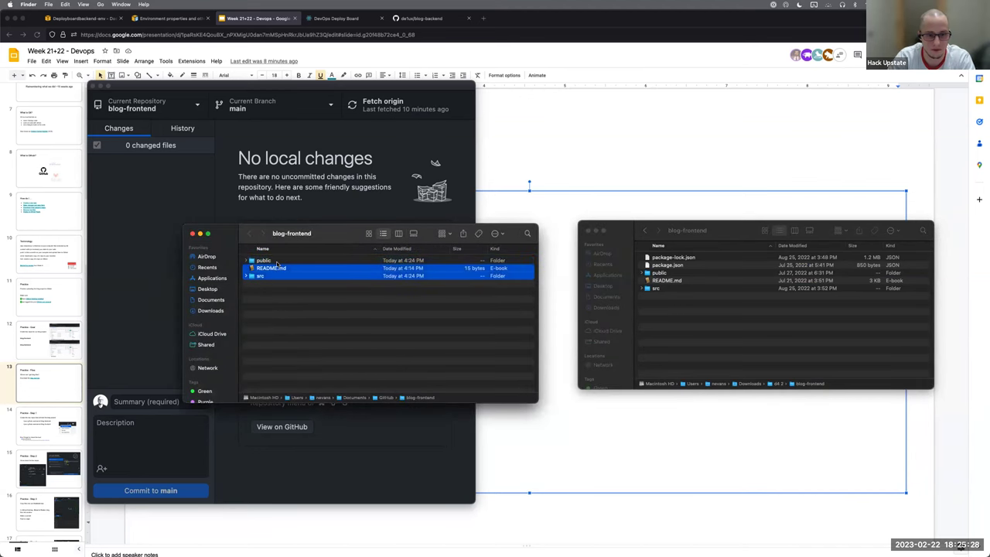
{"action": "left_click", "coordinate": [271, 276], "text": "super"}
{"action": "left_click", "coordinate": [267, 276]}
{"action": "left_click", "coordinate": [263, 268], "text": "super"}
{"action": "left_click", "coordinate": [265, 267], "text": "super"}
{"action": "left_click", "coordinate": [265, 261], "text": "super"}
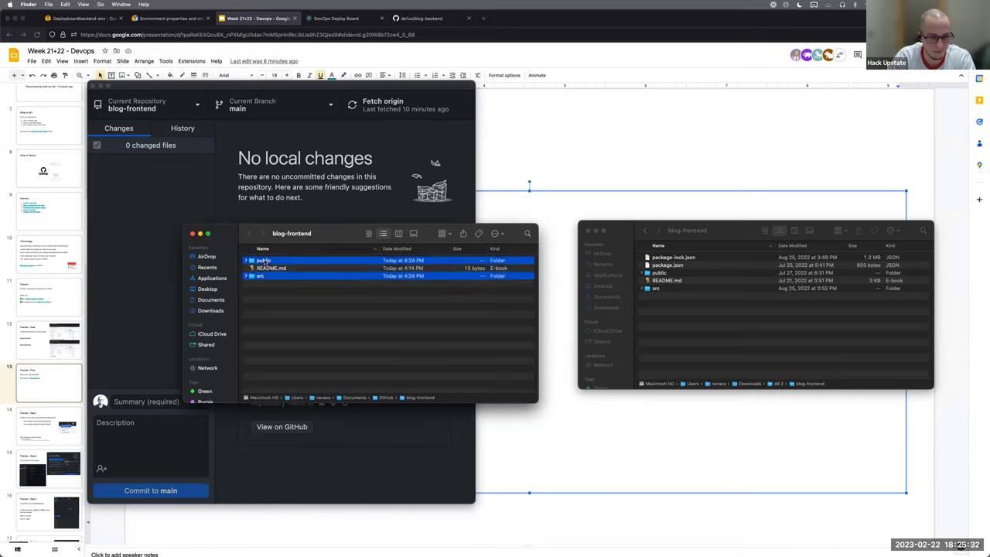
{"action": "right_click", "coordinate": [265, 279]}
{"action": "left_click", "coordinate": [284, 286]}
- Rearrange the repository and downloaded blog-frontend Finder windows side by side
{"action": "left_click_drag", "start_coordinate": [341, 234], "coordinate": [310, 313]}
{"action": "left_click_drag", "start_coordinate": [667, 228], "coordinate": [665, 248]}
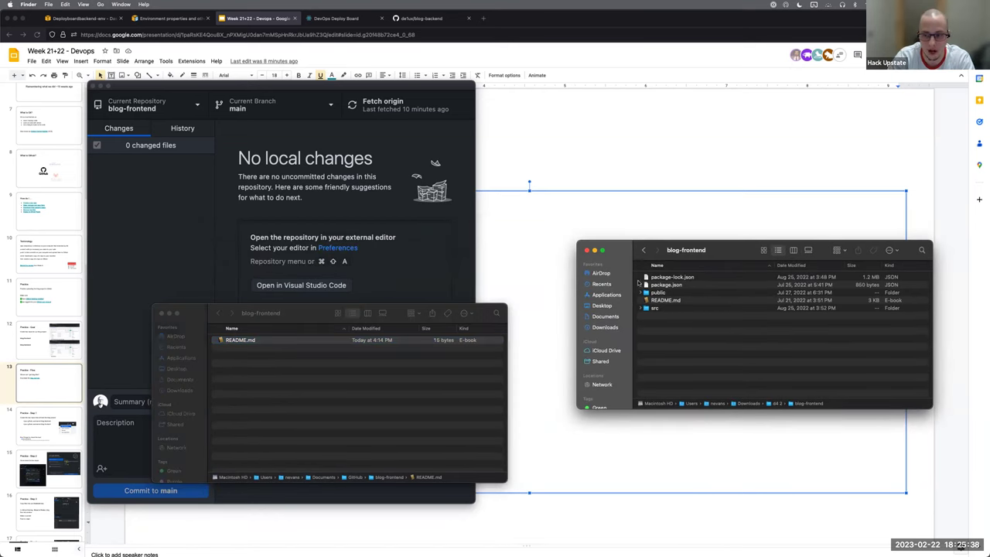
{"action": "left_click", "coordinate": [310, 315]}
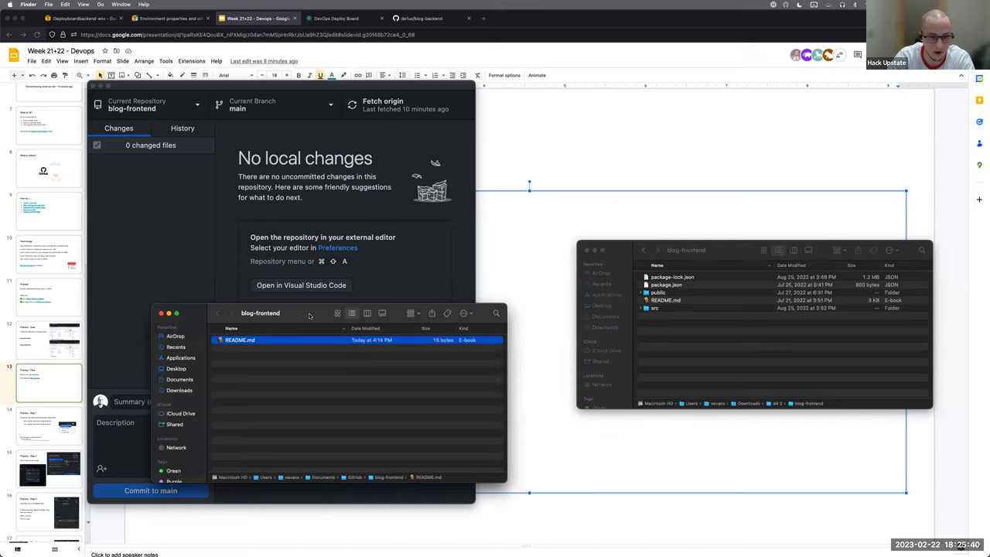
{"action": "left_click_drag", "start_coordinate": [310, 315], "coordinate": [280, 259]}
{"action": "left_click", "coordinate": [259, 308]}
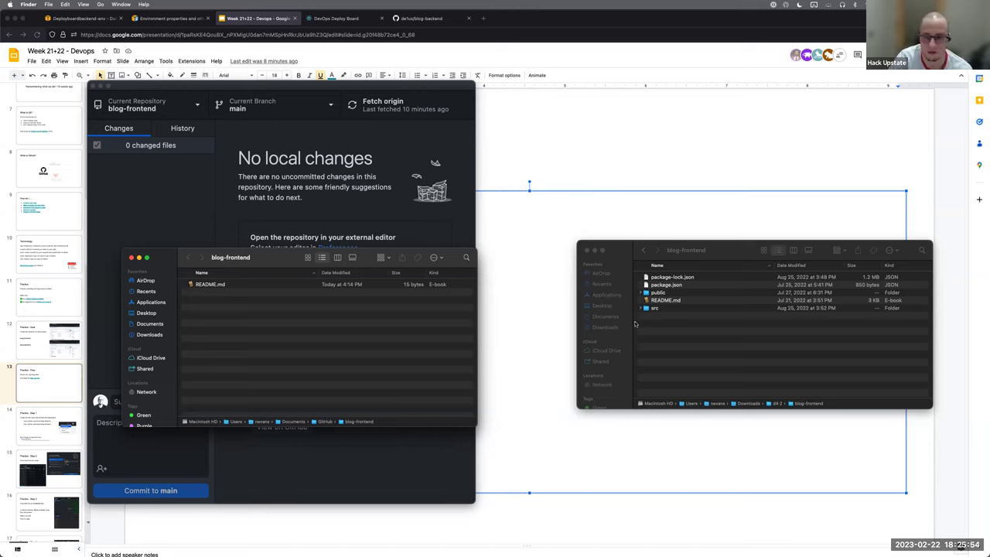
- Drag all five downloaded blog-frontend items into the repository folder, replacing README.md
{"action": "left_click", "coordinate": [679, 331]}
{"action": "left_click_drag", "start_coordinate": [684, 341], "coordinate": [252, 351]}
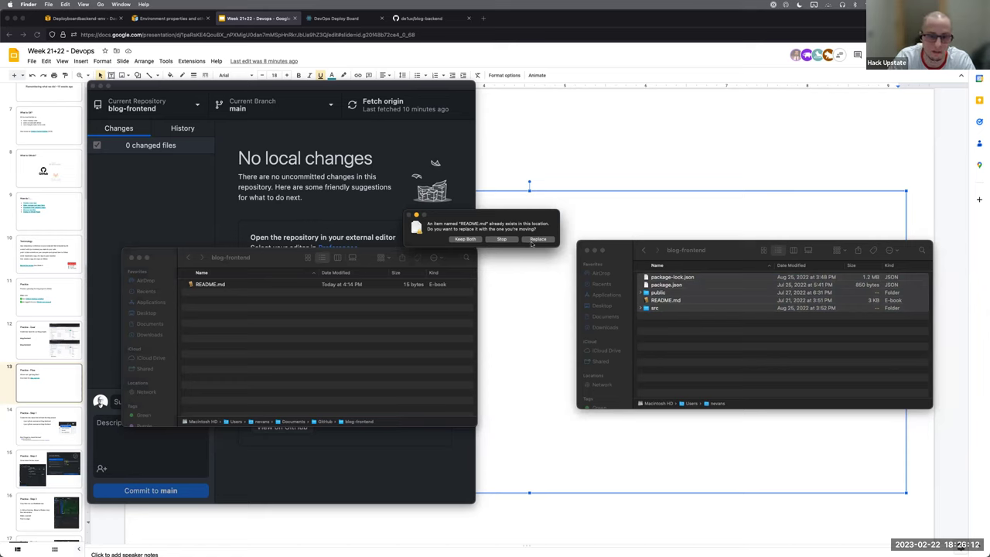
{"action": "left_click", "coordinate": [535, 241]}
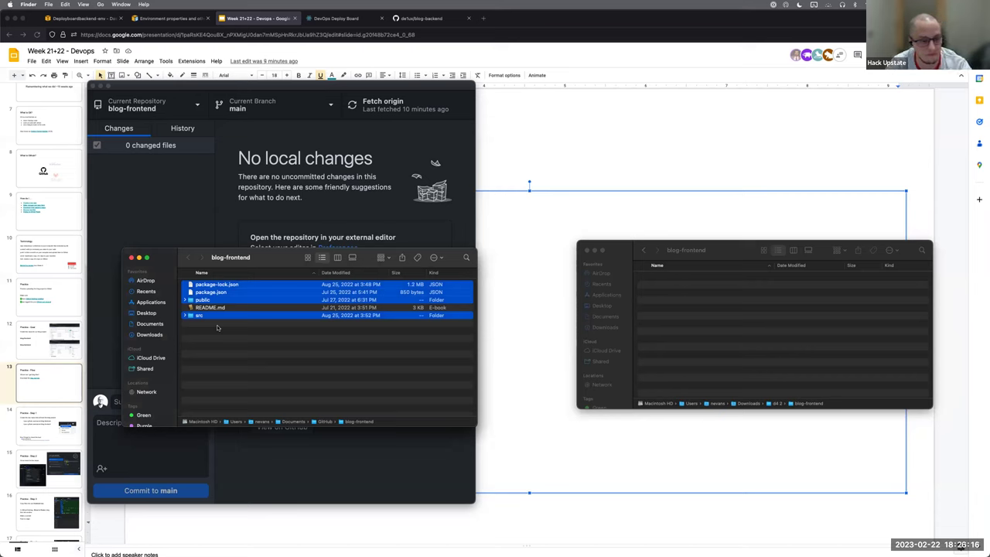
- Switch to GitHub Desktop and review the 27 changed files
{"action": "left_click", "coordinate": [217, 233]}
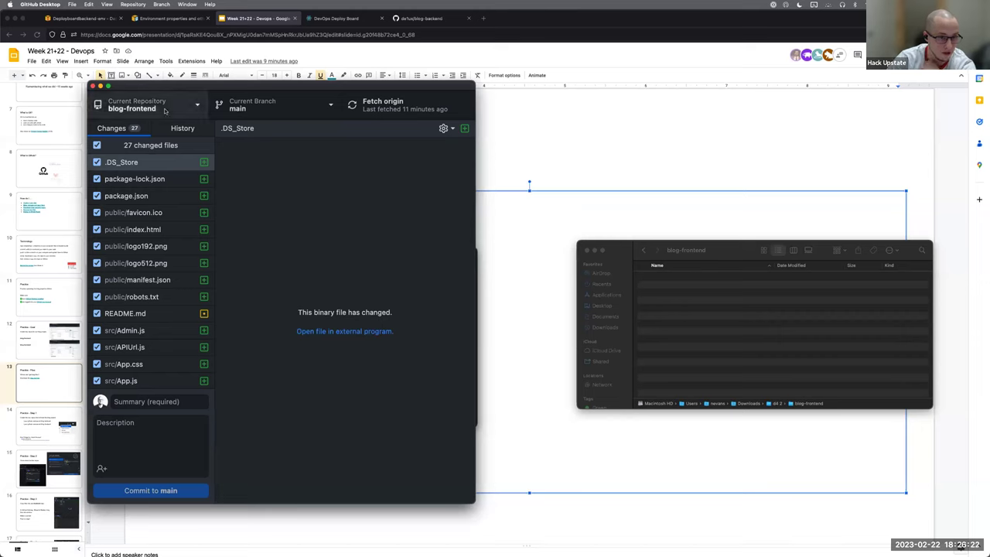
{"action": "scroll", "coordinate": [164, 217], "scroll_direction": "down", "scroll_amount": 5}
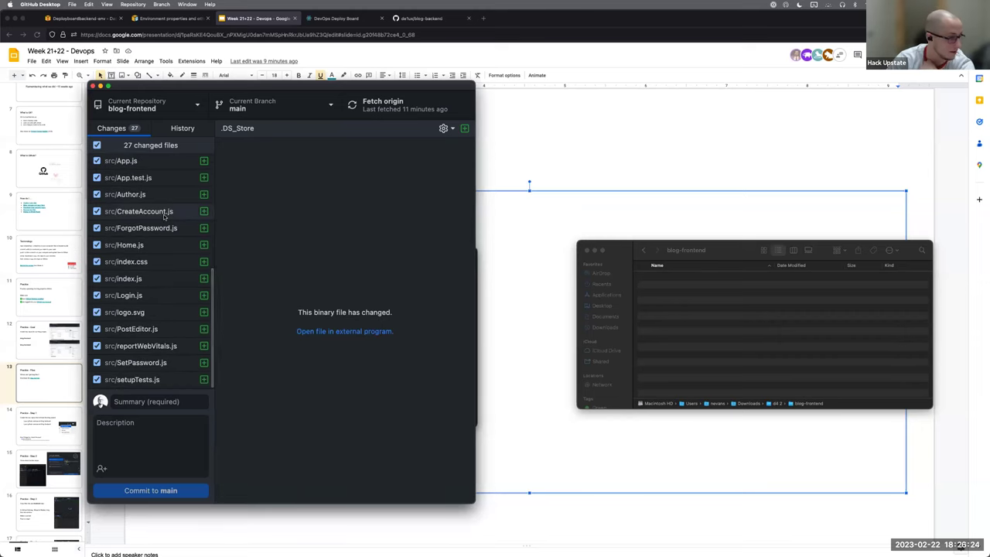
{"action": "scroll", "coordinate": [163, 217], "scroll_direction": "up", "scroll_amount": 5}
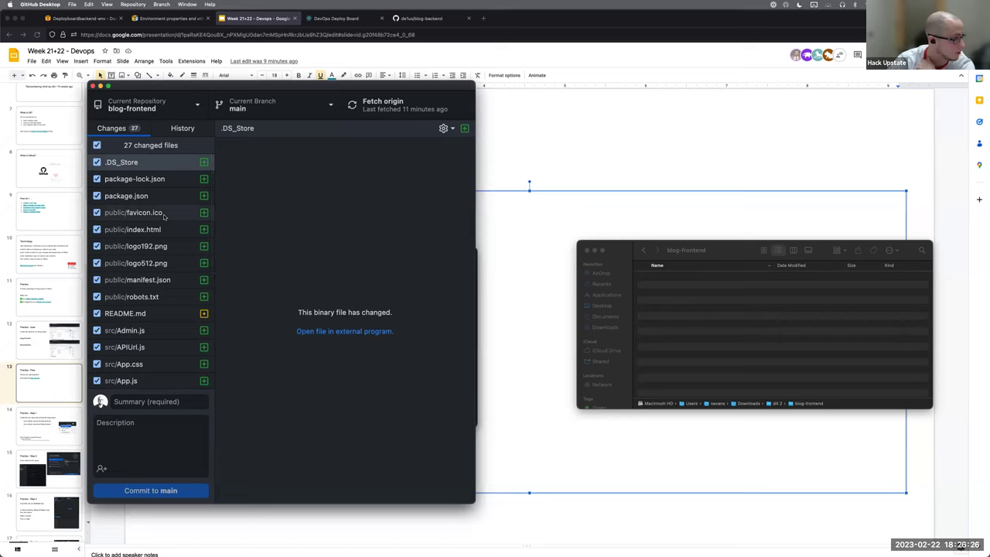
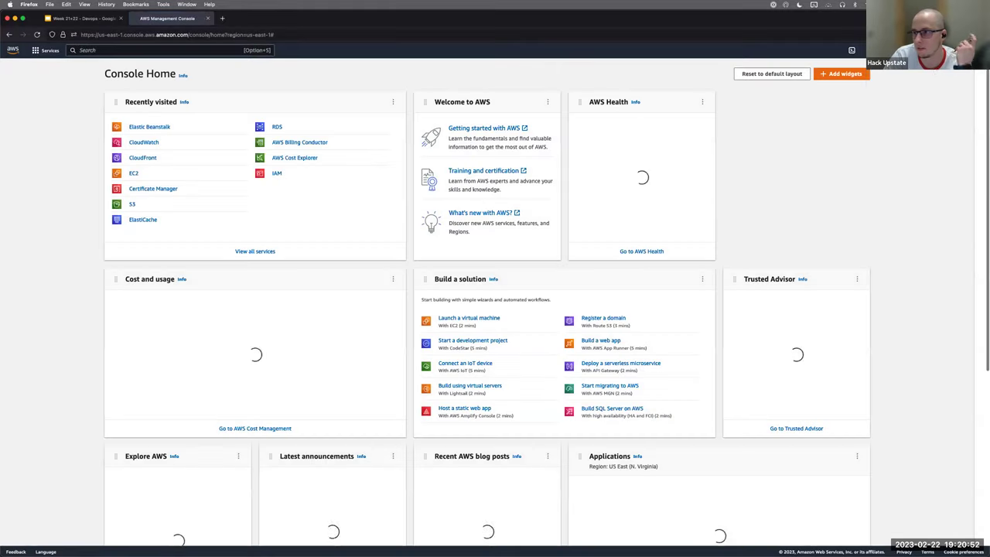
- Sign out of the console and go to the new AWS account sign-up page
{"action": "left_click", "coordinate": [929, 50]}
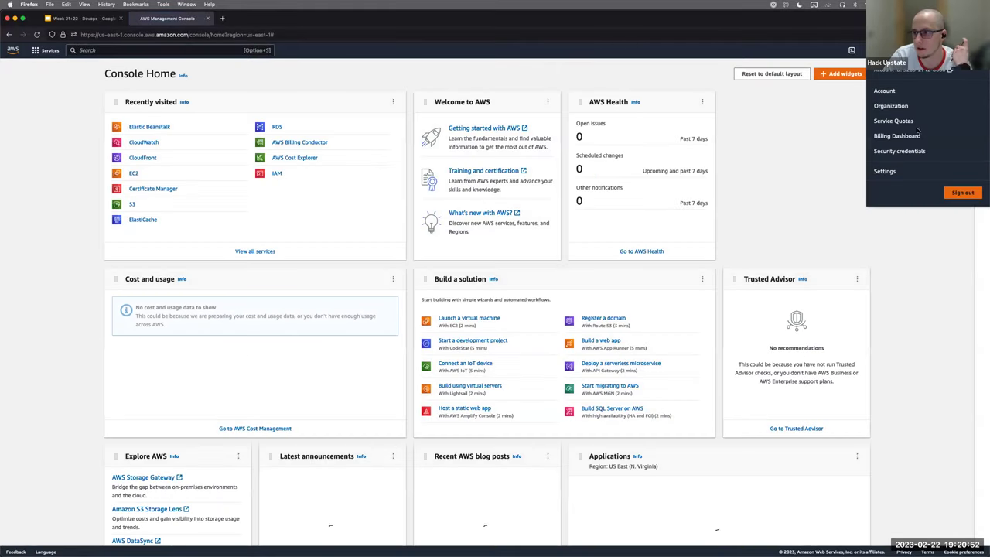
{"action": "left_click", "coordinate": [959, 194]}
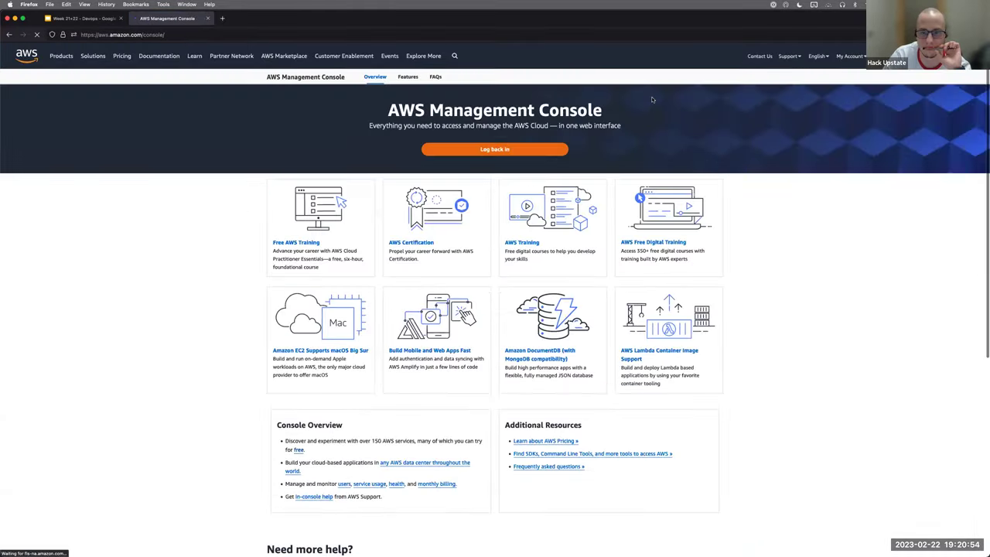
{"action": "left_click", "coordinate": [495, 149]}
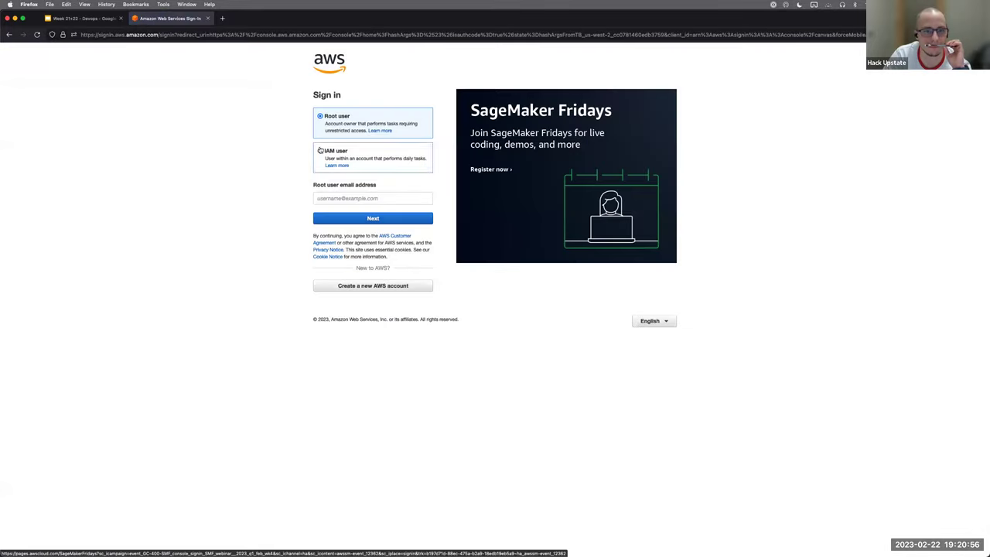
{"action": "left_click", "coordinate": [282, 34]}
{"action": "left_click", "coordinate": [433, 180]}
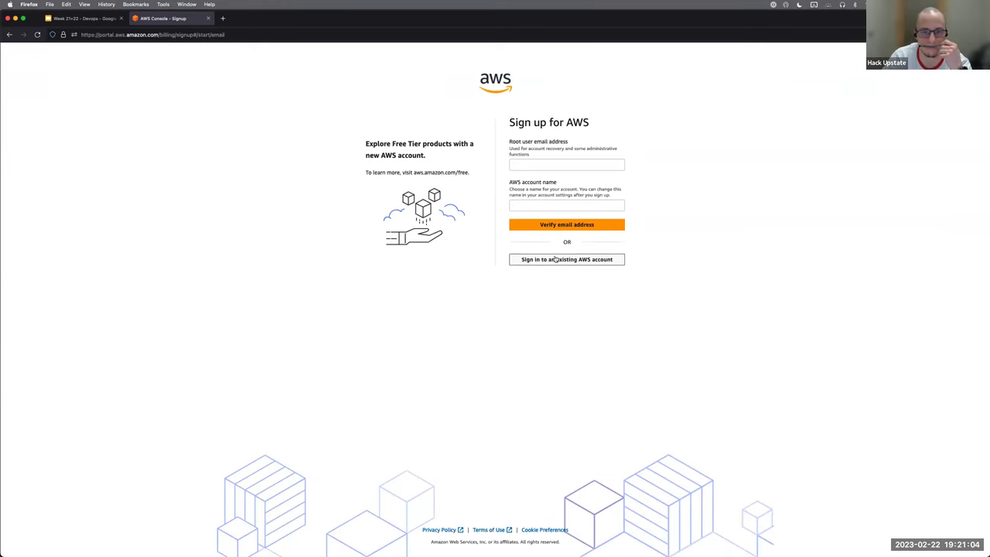
- Enter the root user email address and an AWS account name, then request the verification code
{"action": "left_click", "coordinate": [564, 162]}
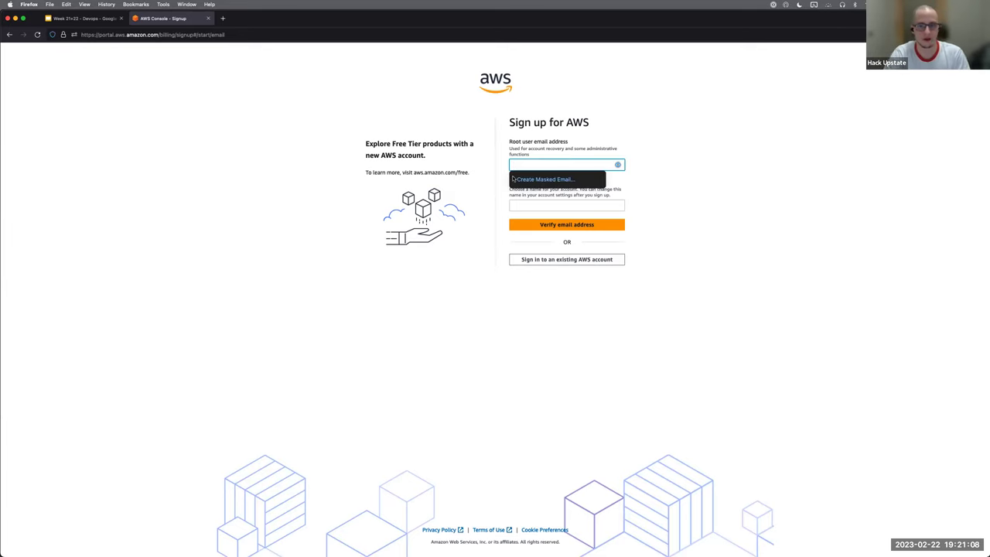
{"action": "left_click", "coordinate": [586, 294]}
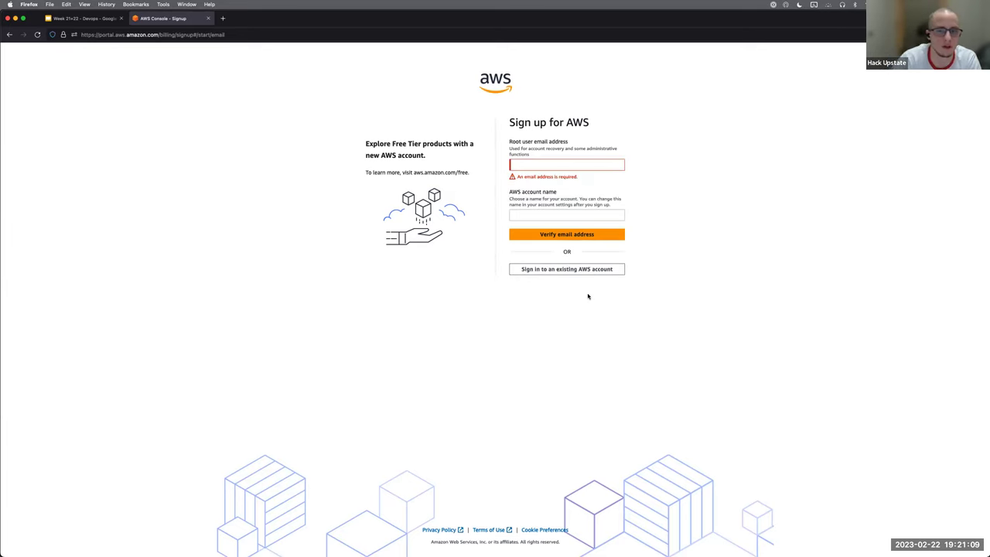
{"action": "left_click", "coordinate": [551, 163]}
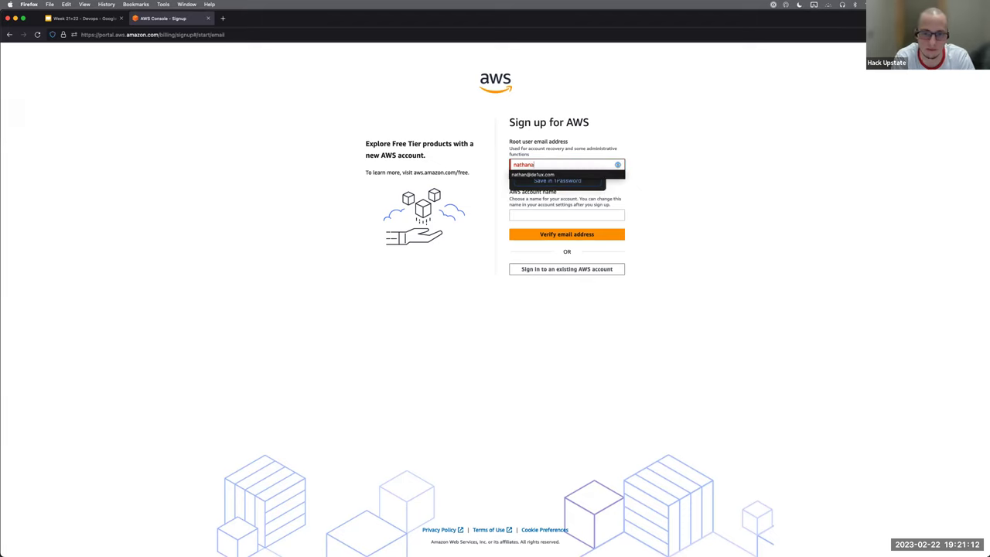
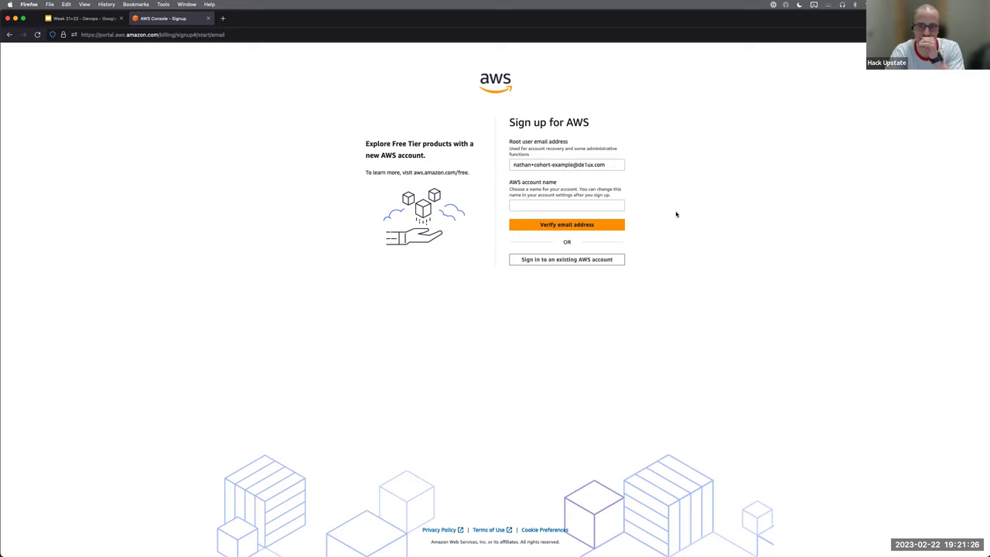
{"action": "left_click", "coordinate": [587, 206]}
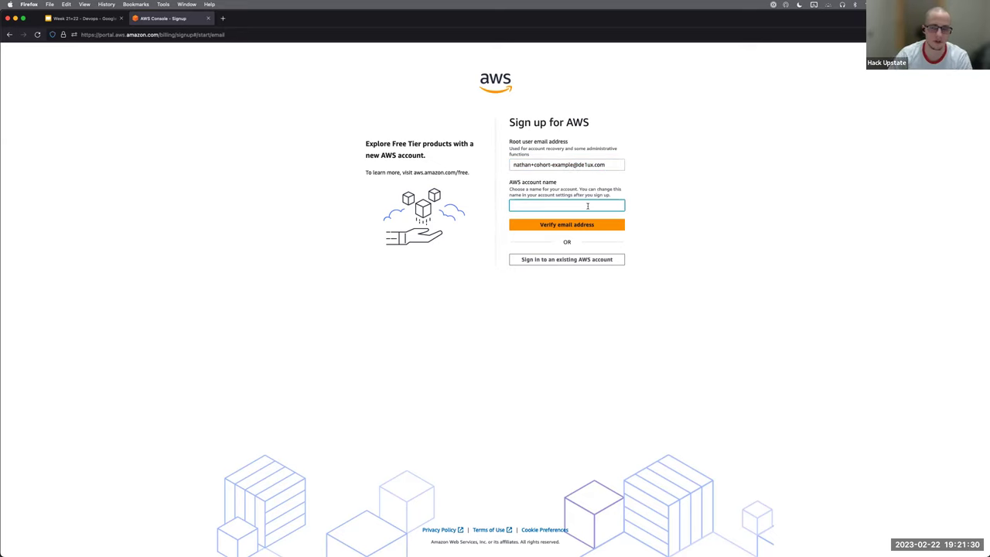
{"action": "type", "text": "nathan"}
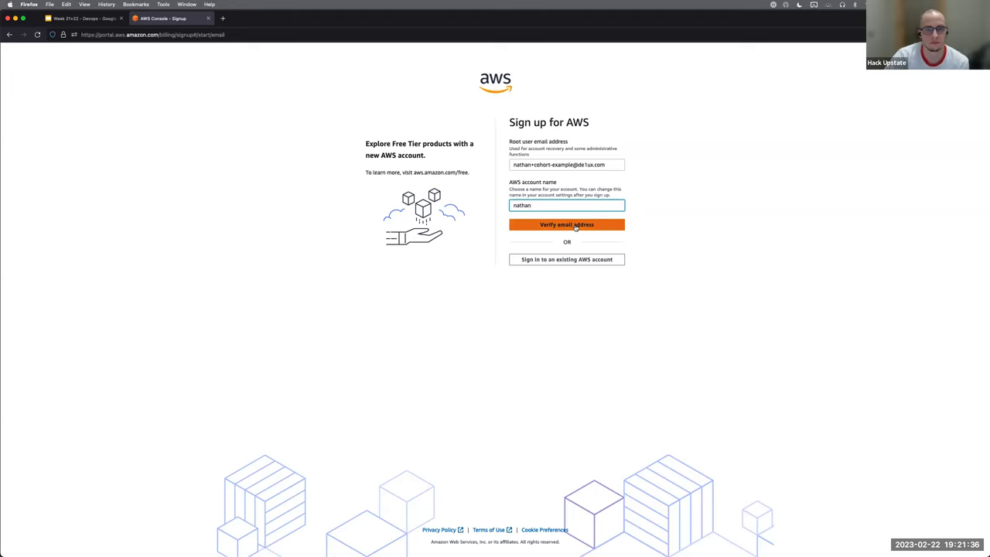
{"action": "left_click", "coordinate": [575, 225]}
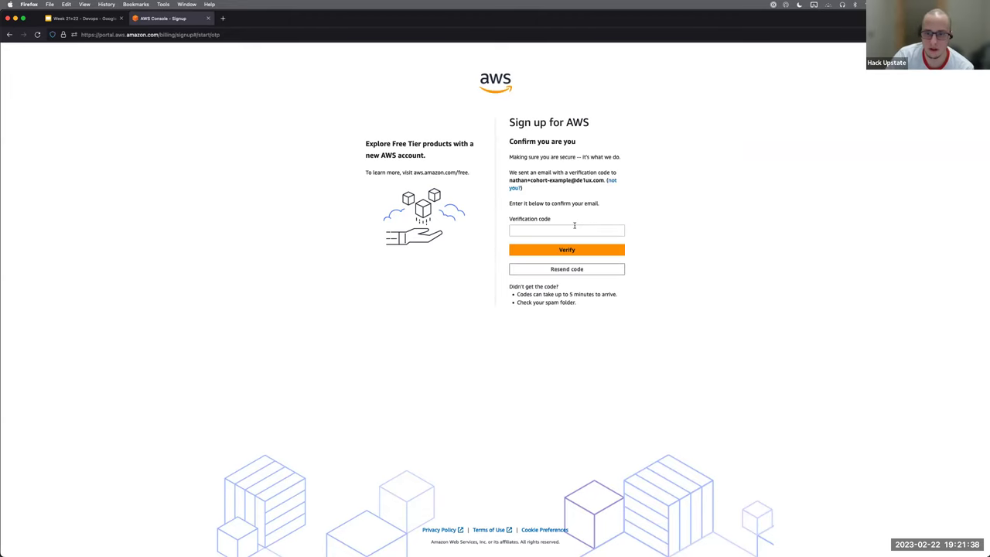
- Autofill the emailed verification code into the sign-up page and submit it
{"action": "left_click", "coordinate": [223, 18]}
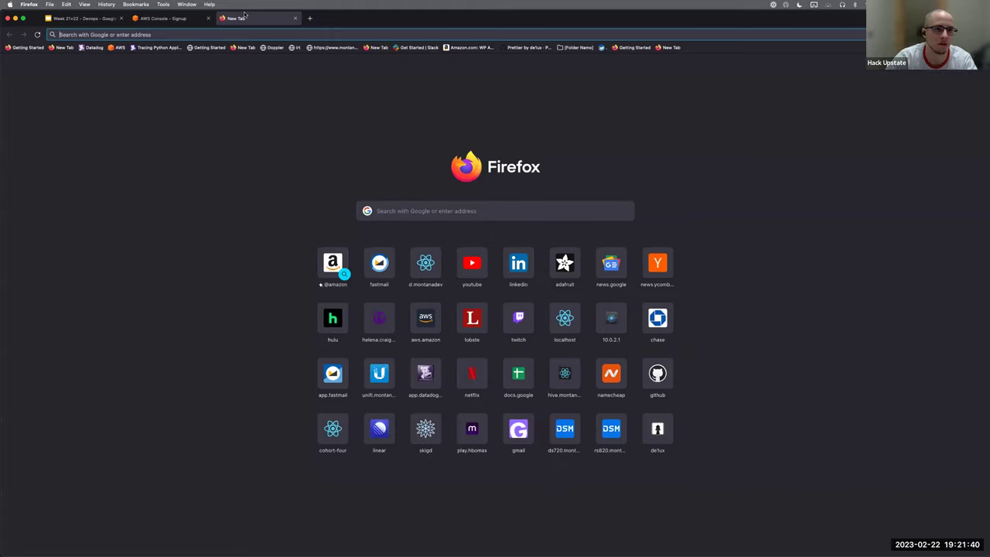
{"action": "key", "text": "super+w"}
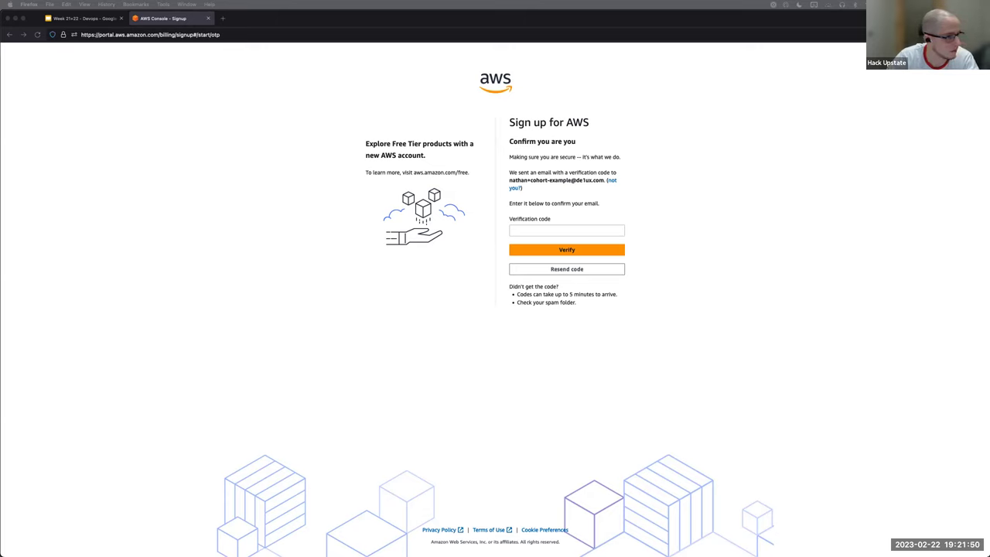
{"action": "left_click", "coordinate": [533, 230]}
{"action": "left_click", "coordinate": [530, 248]}
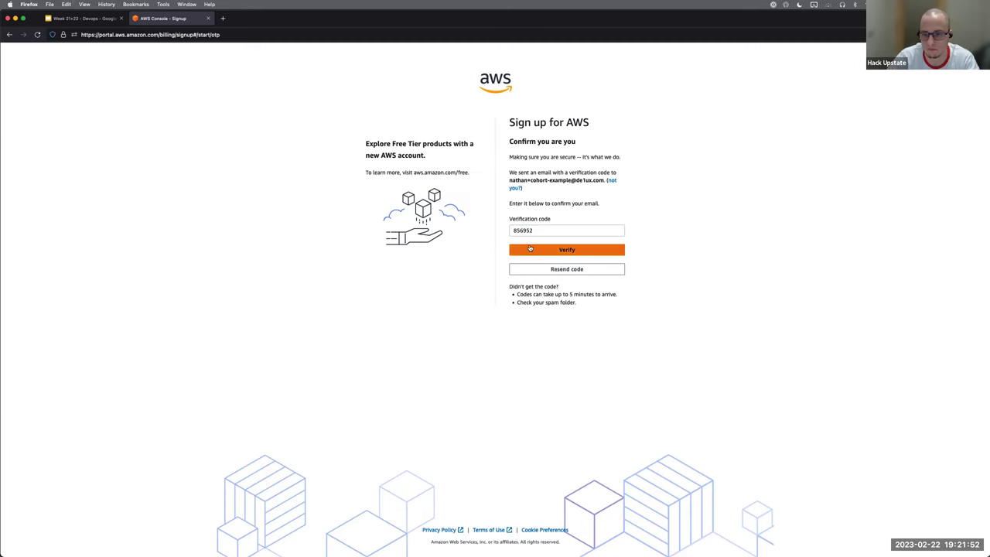
{"action": "left_click", "coordinate": [530, 248]}
- Try saving a suggested root password as a Personal-vault login titled '| Demo for Cohort 4', then cancel
{"action": "left_click", "coordinate": [551, 232]}
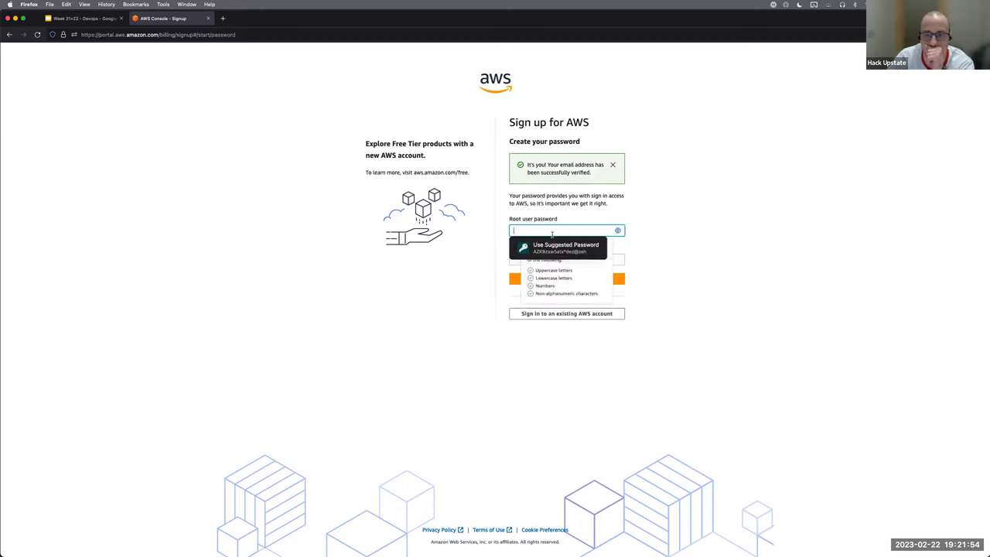
{"action": "left_click", "coordinate": [531, 249]}
{"action": "left_click", "coordinate": [554, 228]}
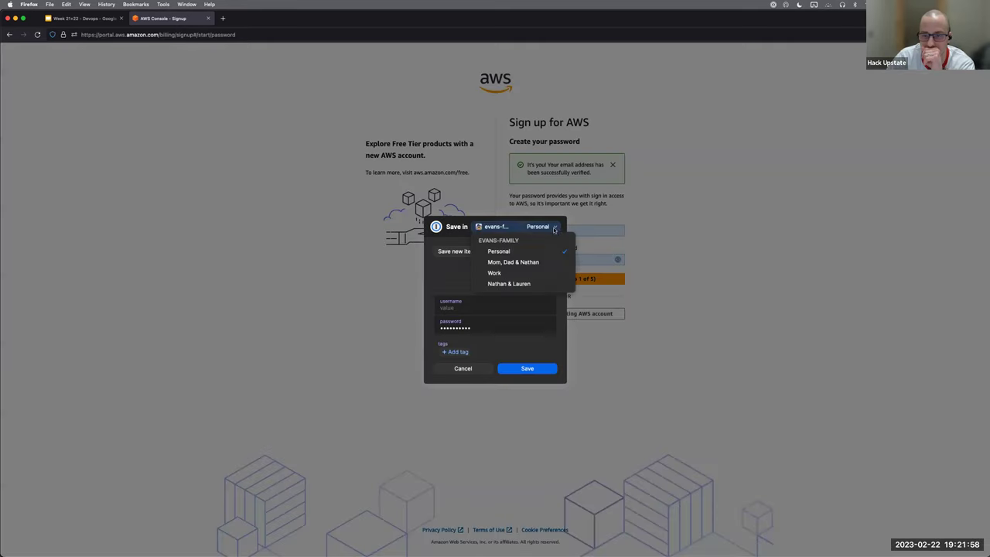
{"action": "left_click", "coordinate": [499, 252]}
{"action": "left_click", "coordinate": [497, 281]}
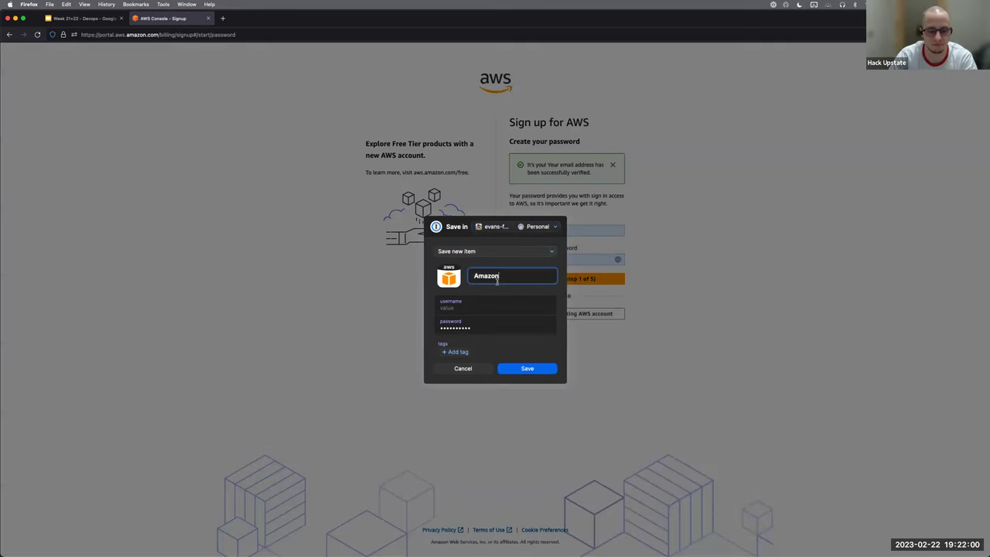
{"action": "type", "text": "| Demo f"}
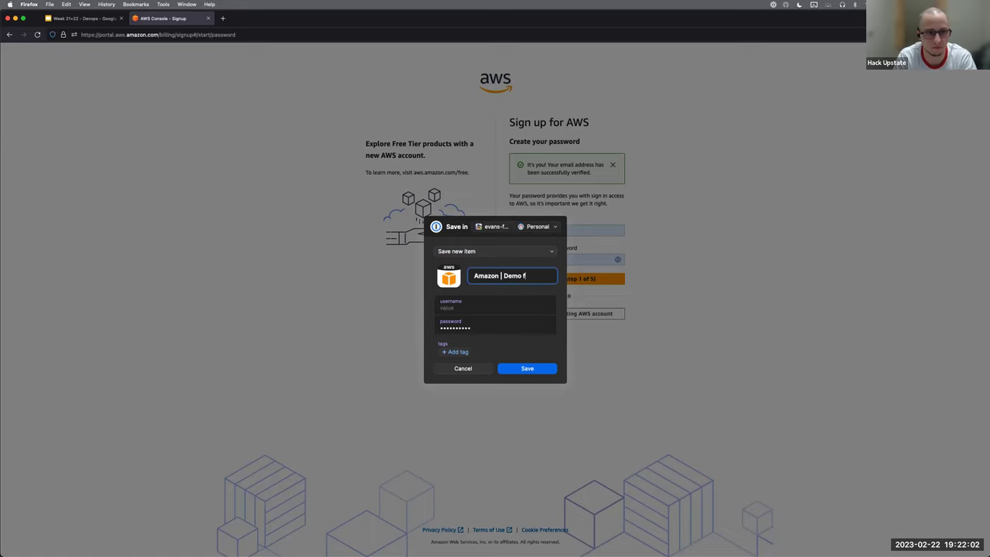
{"action": "type", "text": "or"}
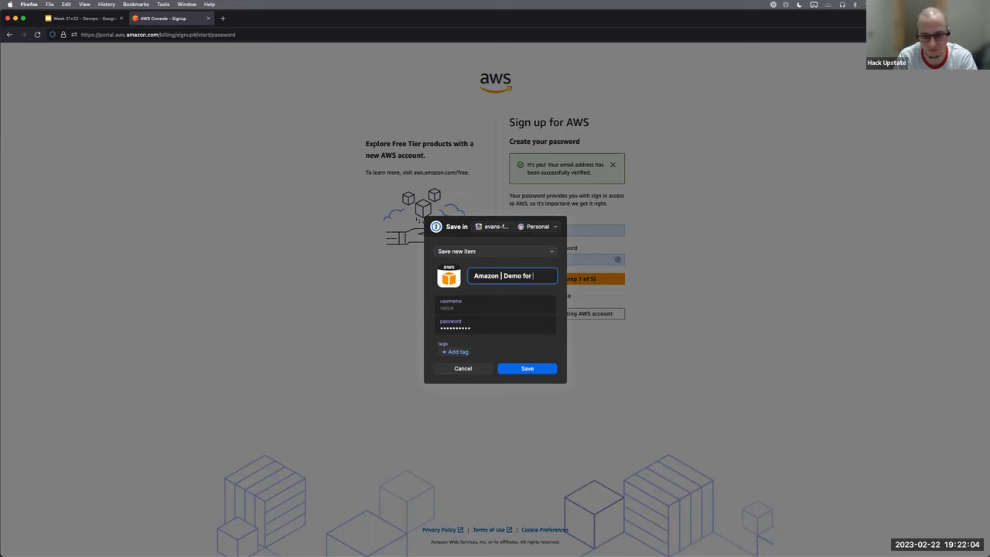
{"action": "type", "text": " Cohort"}
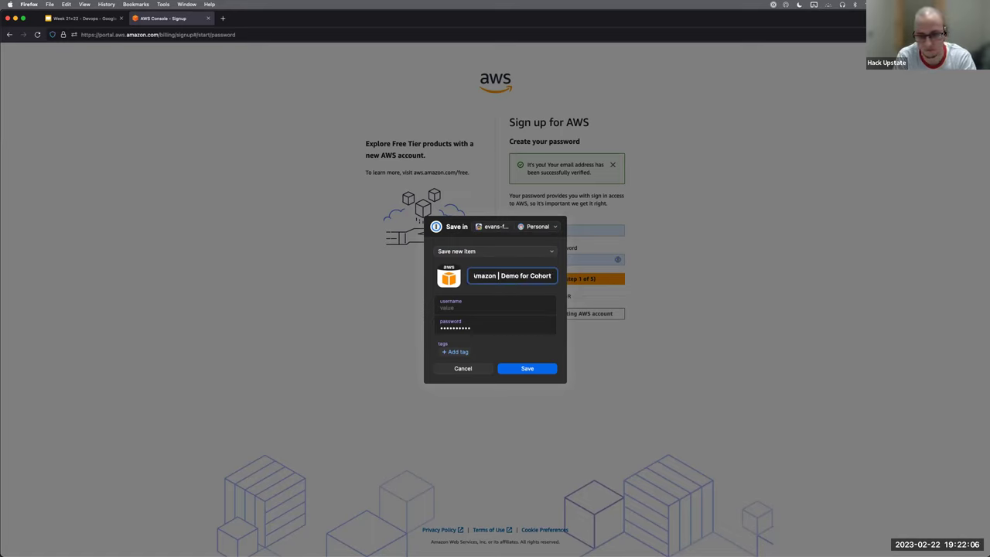
{"action": "type", "text": " 4"}
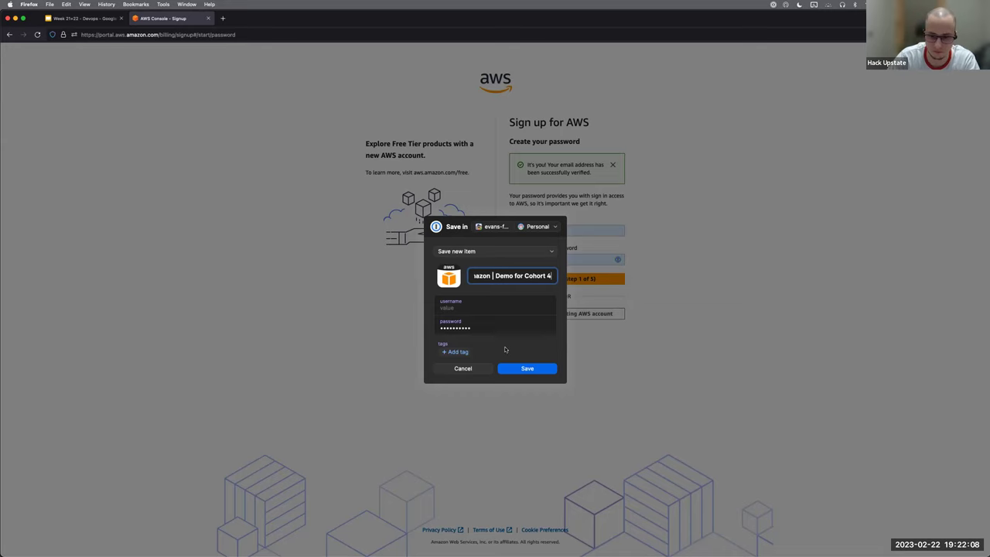
{"action": "left_click", "coordinate": [460, 307]}
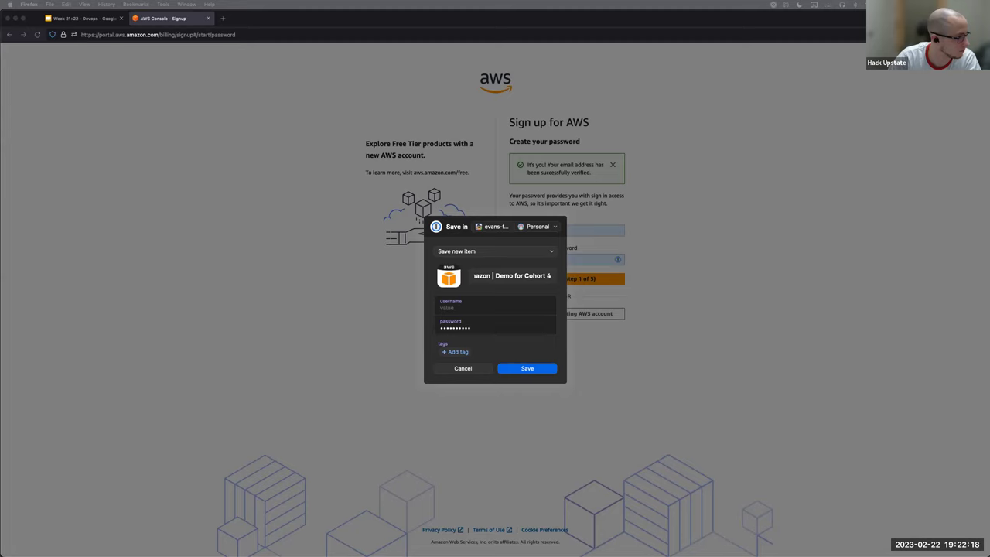
{"action": "left_click", "coordinate": [458, 310]}
{"action": "key", "text": "super+v"}
{"action": "left_click", "coordinate": [519, 369]}
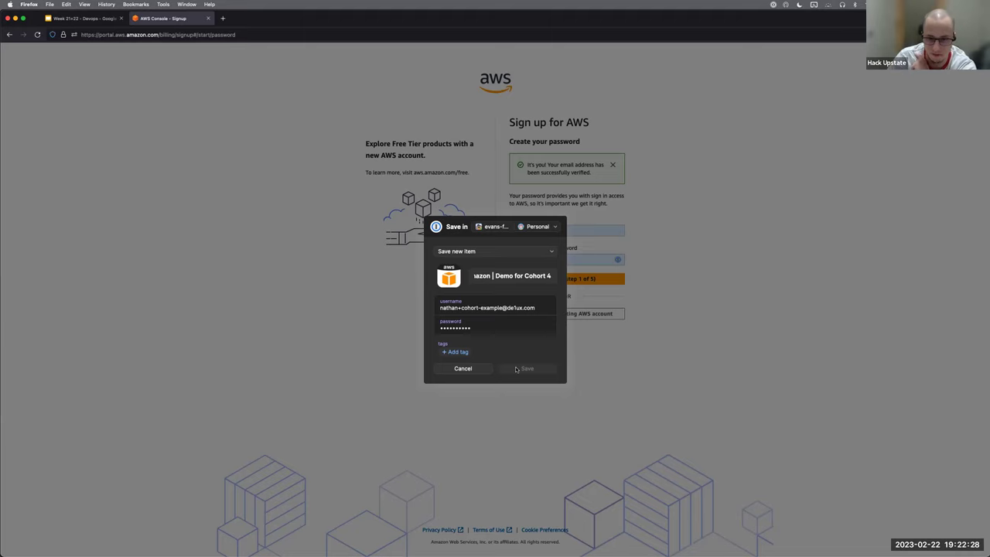
{"action": "left_click", "coordinate": [467, 329]}
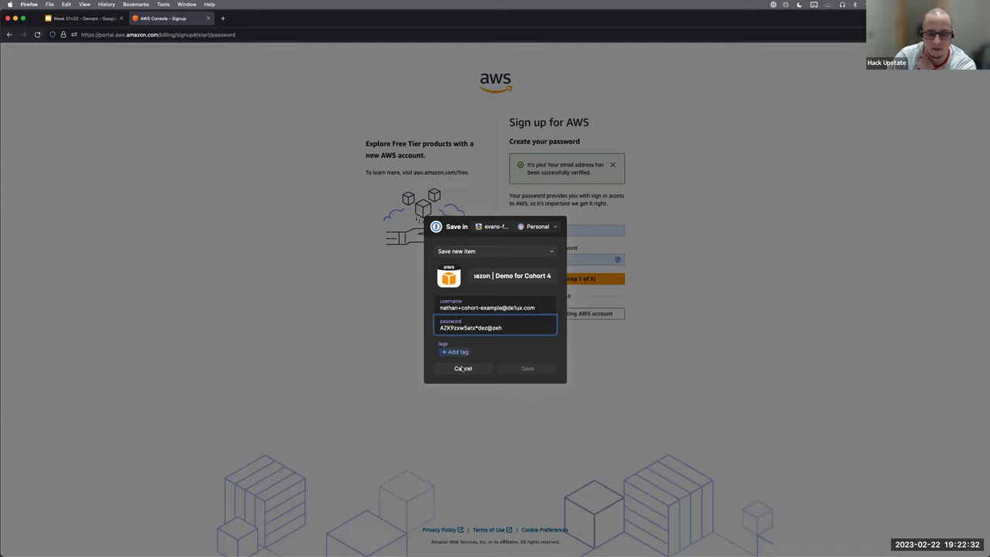
{"action": "left_click", "coordinate": [462, 369]}
- Fill both root password fields with a suggested strong password, skip saving it, and switch away
{"action": "left_click", "coordinate": [551, 230]}
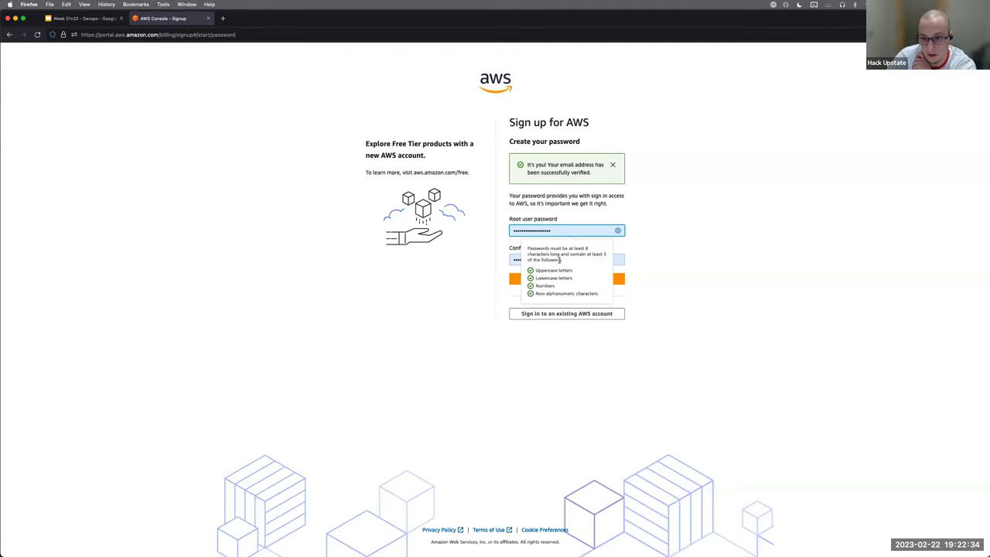
{"action": "left_click", "coordinate": [617, 230]}
{"action": "left_click", "coordinate": [576, 246]}
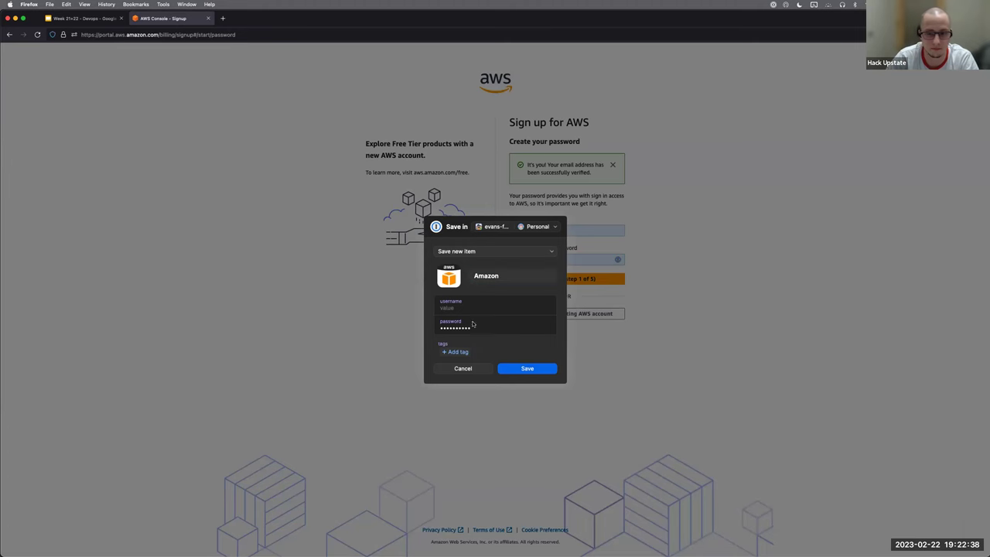
{"action": "left_click", "coordinate": [463, 368]}
{"action": "key", "text": "super+Tab"}
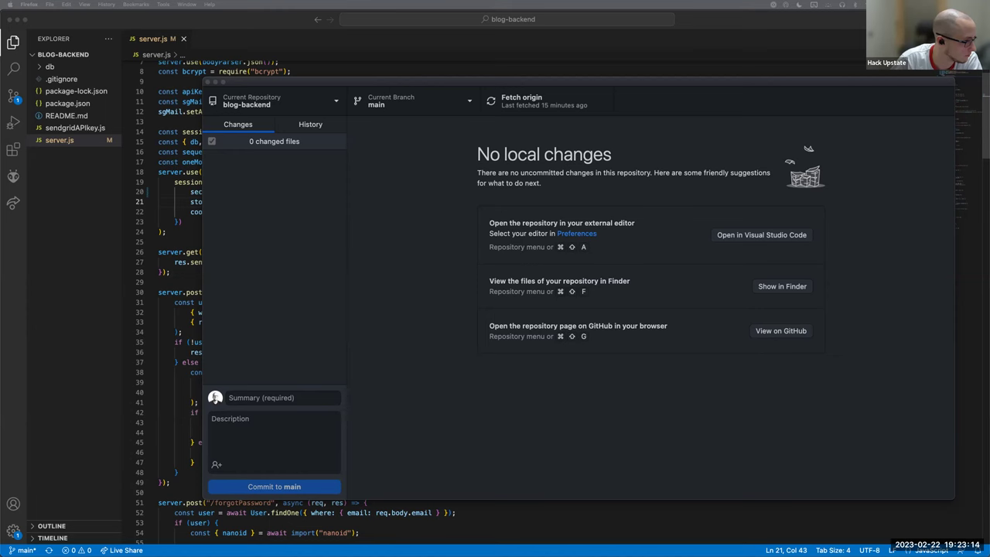
- Mark the account as Personal and enter the account holder's full name in the contact details
{"action": "key", "text": "super+Tab"}
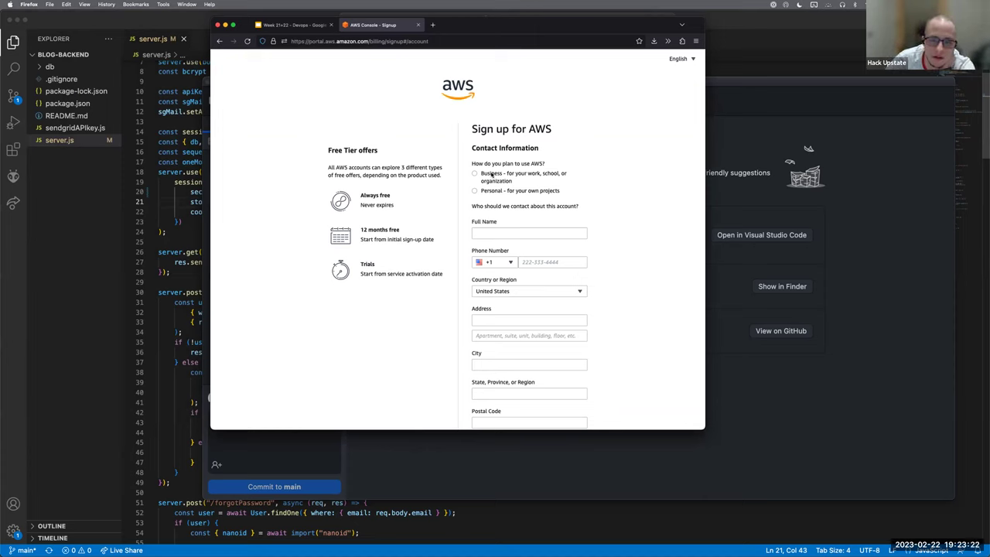
{"action": "left_click", "coordinate": [476, 192]}
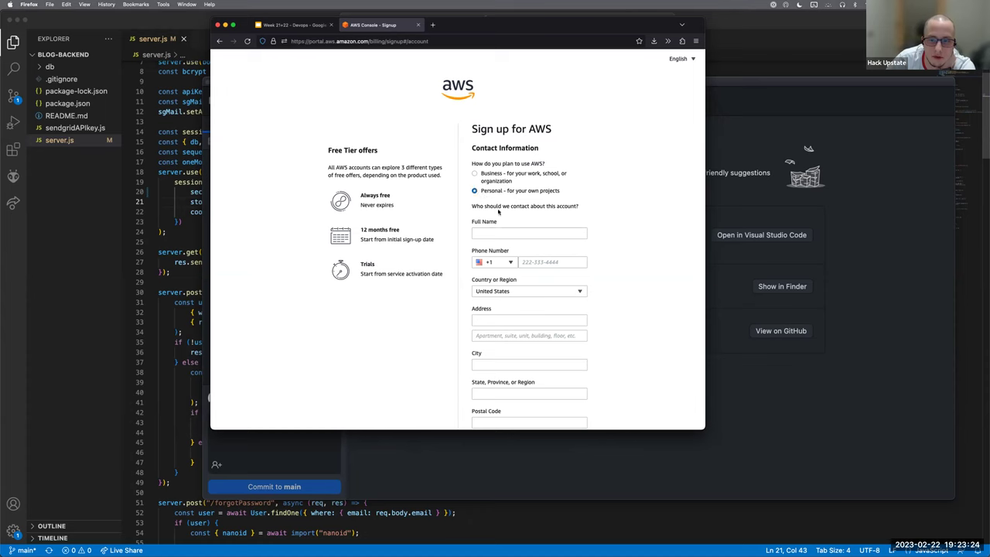
{"action": "scroll", "coordinate": [498, 209], "scroll_direction": "down", "scroll_amount": 1}
{"action": "left_click", "coordinate": [514, 188]}
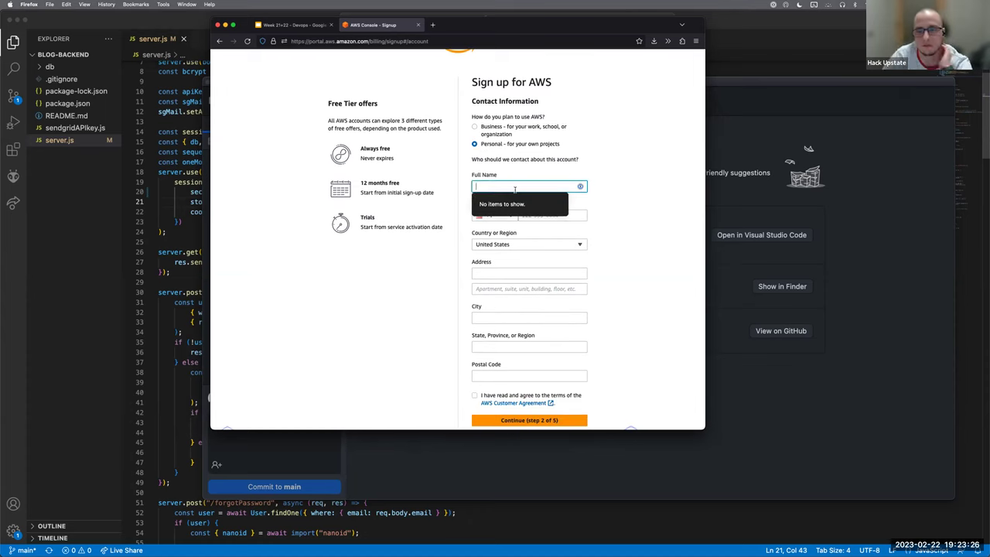
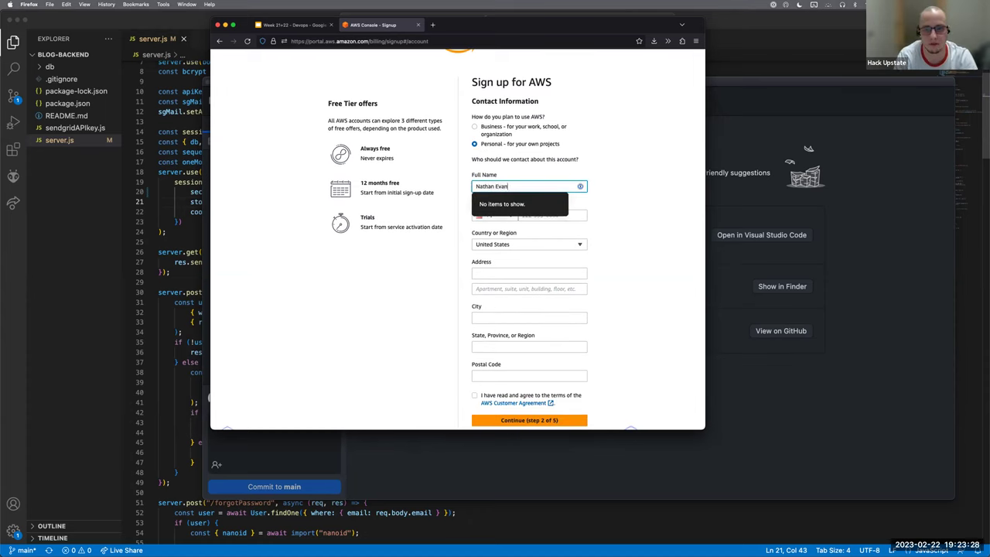
{"action": "left_click", "coordinate": [645, 247]}
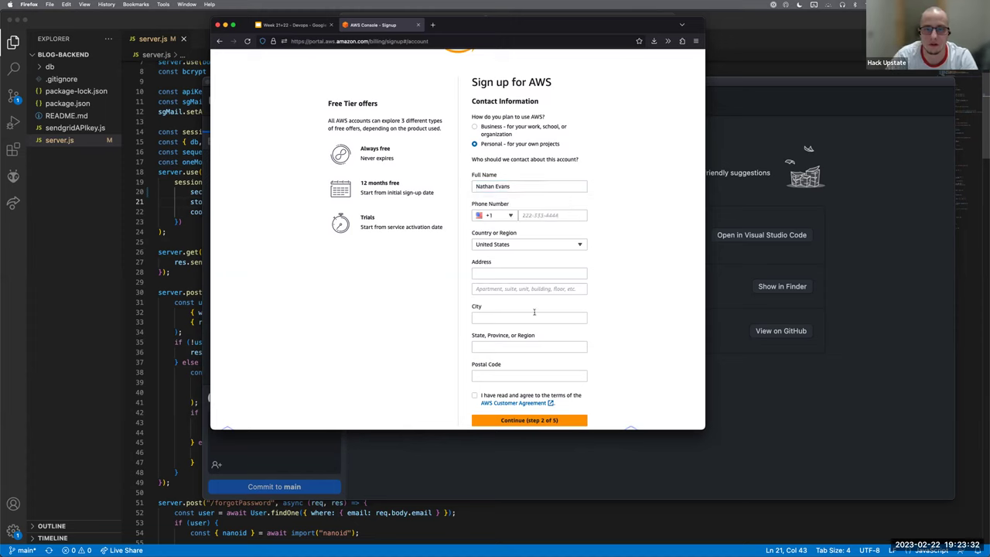
{"action": "left_click_drag", "start_coordinate": [559, 357], "coordinate": [446, 368]}
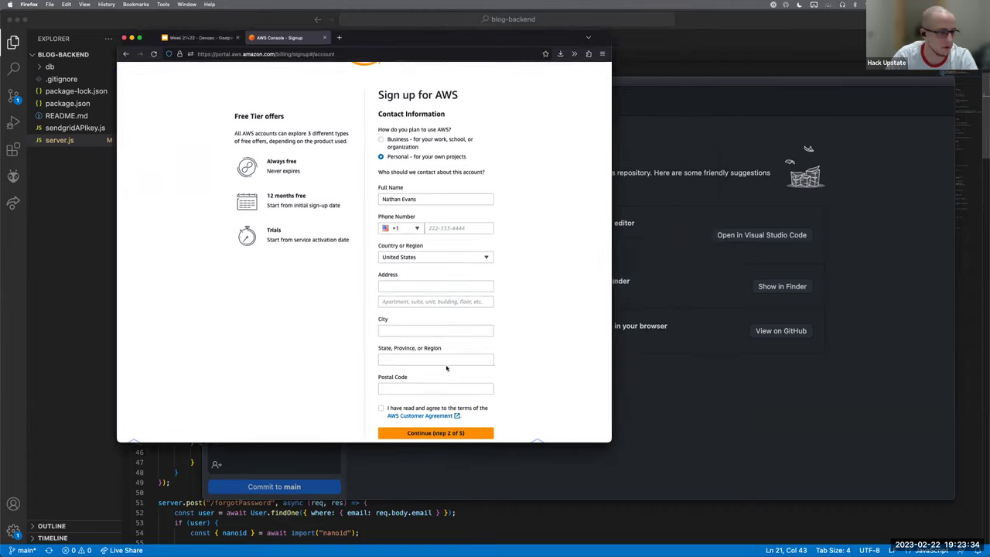
{"action": "key", "text": "super+h"}
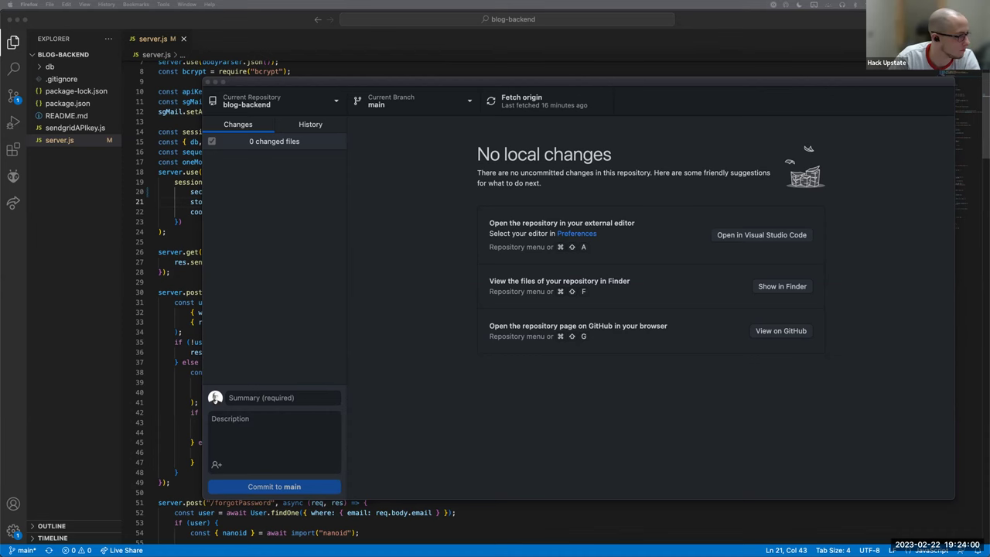
{"action": "key", "text": "super+Tab"}
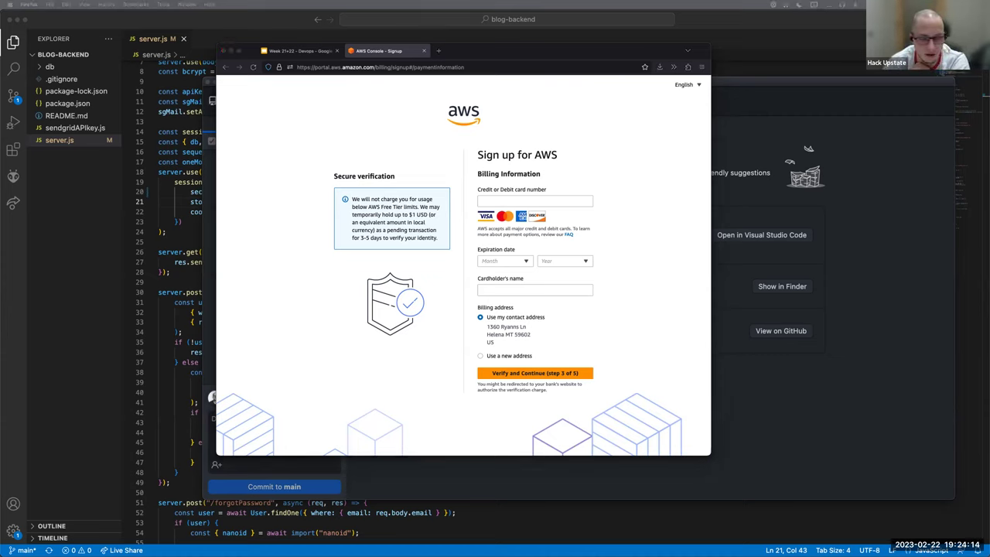
- Bring the sign-up window forward at the billing step, then hide it again
{"action": "left_click", "coordinate": [336, 227]}
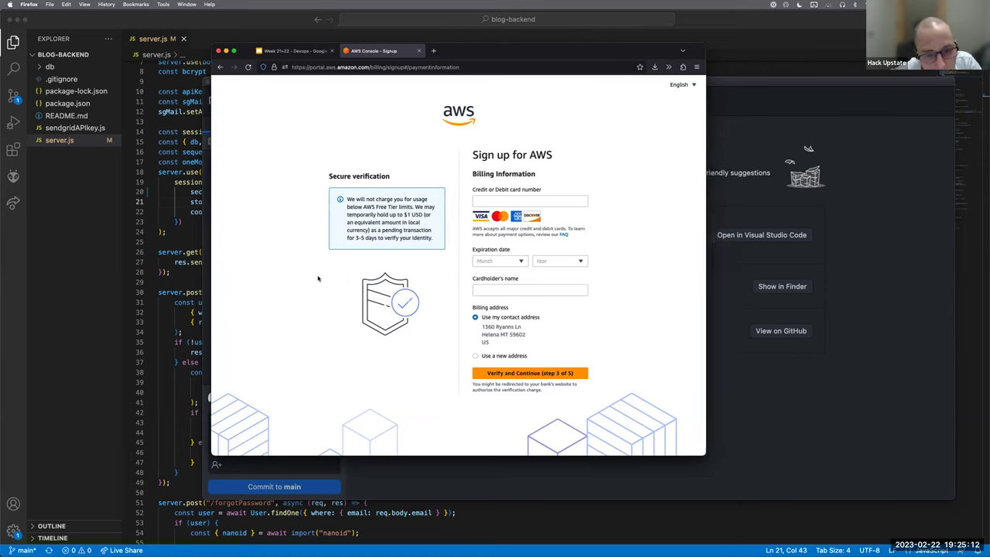
{"action": "key", "text": "super+Tab"}
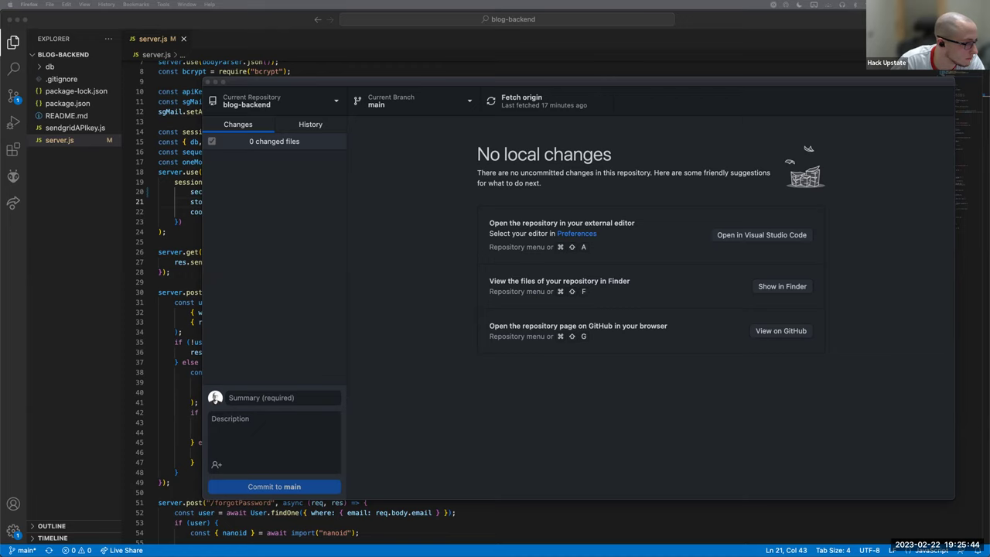
- Start entering the mobile phone number for identity confirmation, then return for the SMS code
{"action": "key", "text": "super+Tab"}
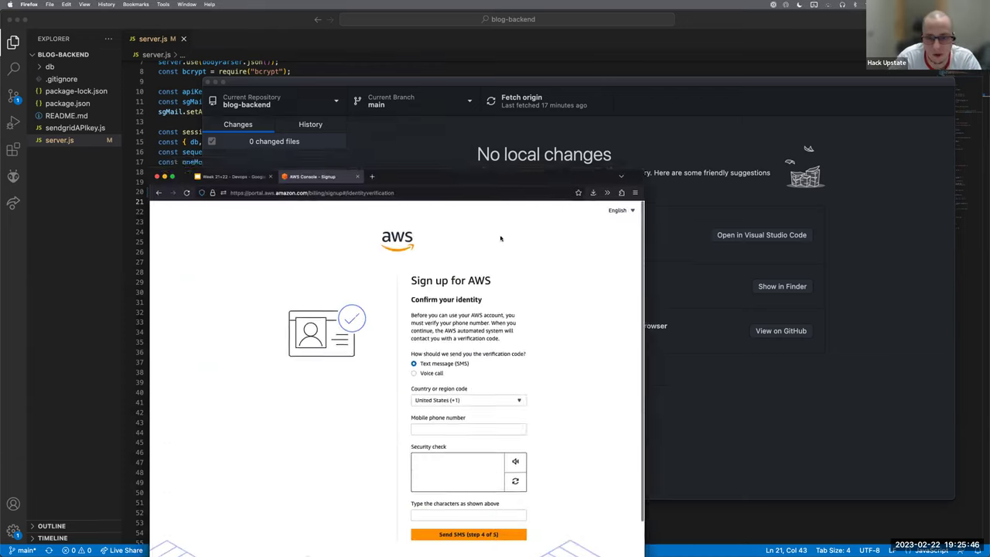
{"action": "left_click", "coordinate": [467, 337]}
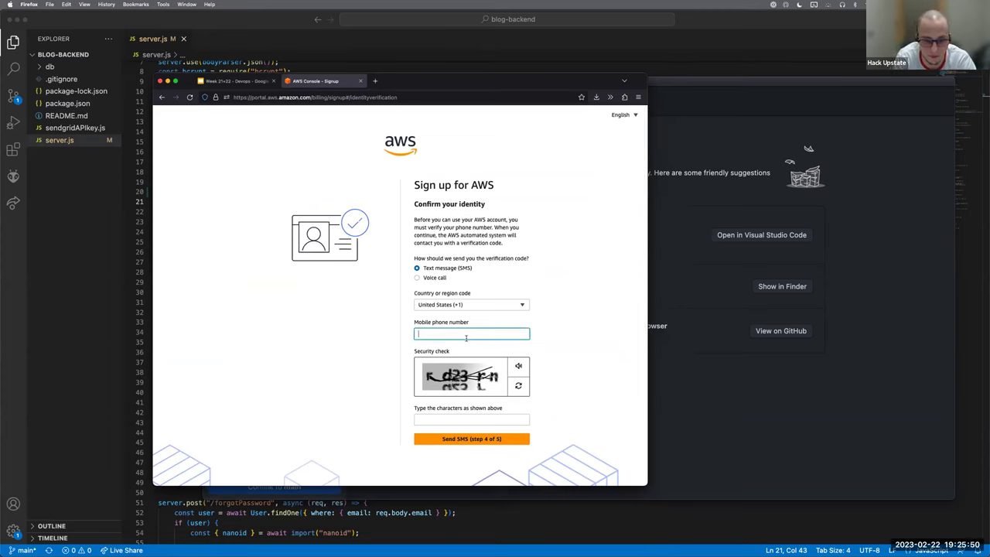
{"action": "key", "text": "super+Tab"}
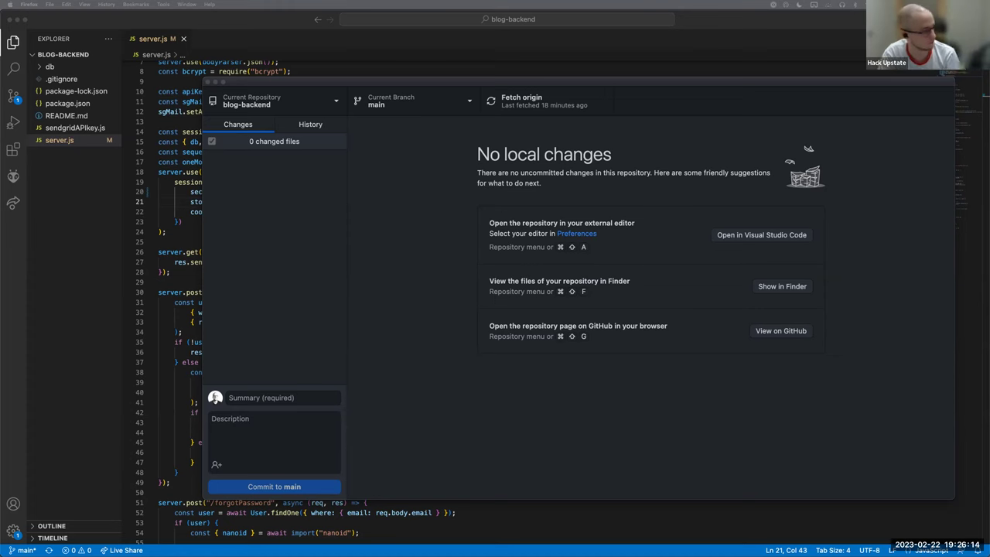
{"action": "key", "text": "super+Tab"}
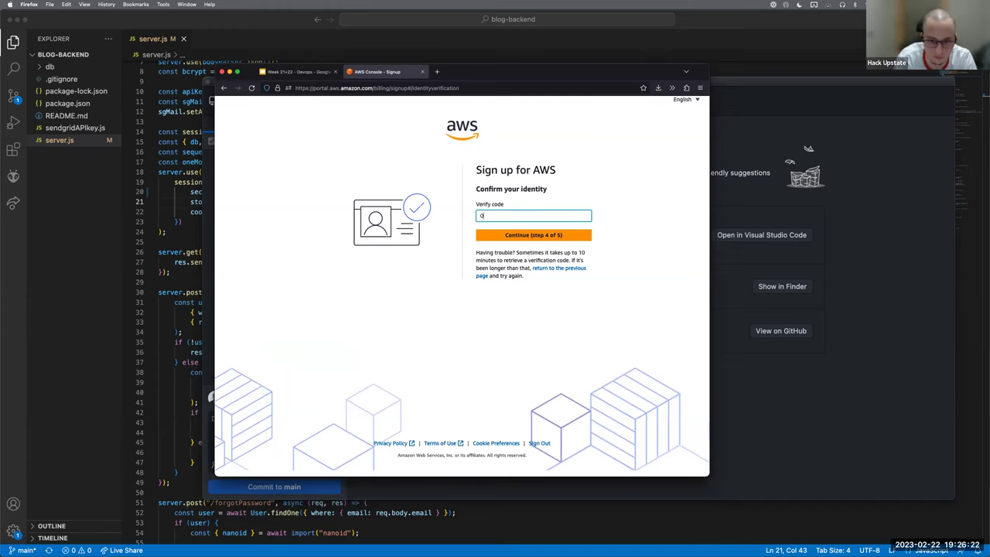
- Enter the SMS verification code and continue to the support plan selection
{"action": "left_click", "coordinate": [554, 239]}
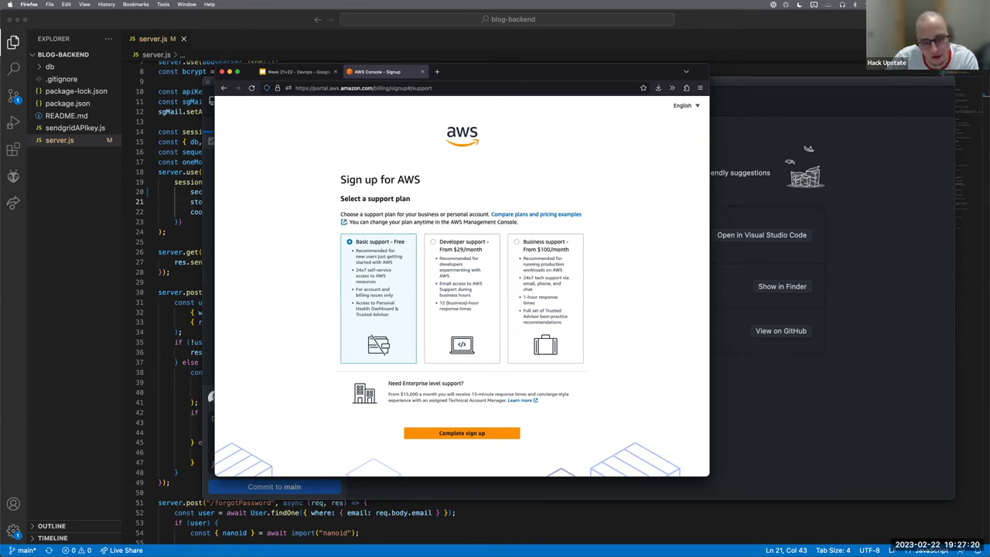
- Complete sign-up on Basic support - Free and return to the Week 21+22 - Devops slides
{"action": "left_click", "coordinate": [445, 435]}
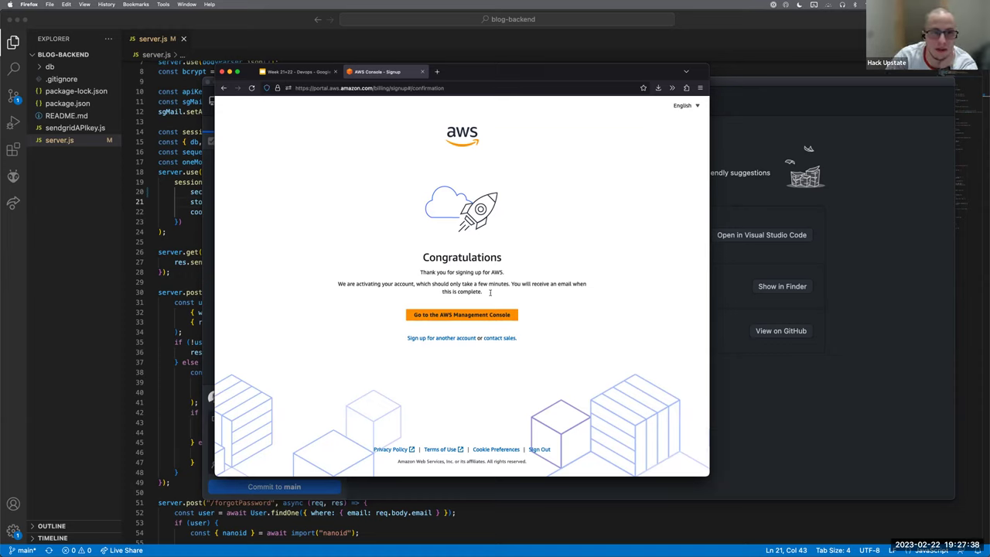
{"action": "left_click", "coordinate": [288, 71]}
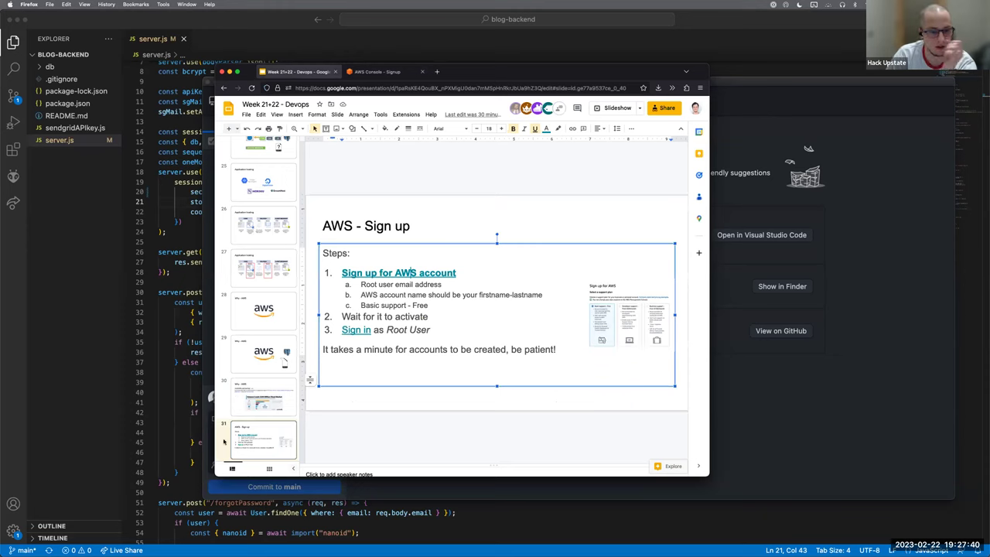
- Highlight the 'be patient!' note on the AWS - Sign up slide, then switch to the mailbox
{"action": "triple_click", "coordinate": [431, 349]}
{"action": "left_click", "coordinate": [507, 350]}
{"action": "left_click_drag", "start_coordinate": [520, 350], "coordinate": [560, 350]}
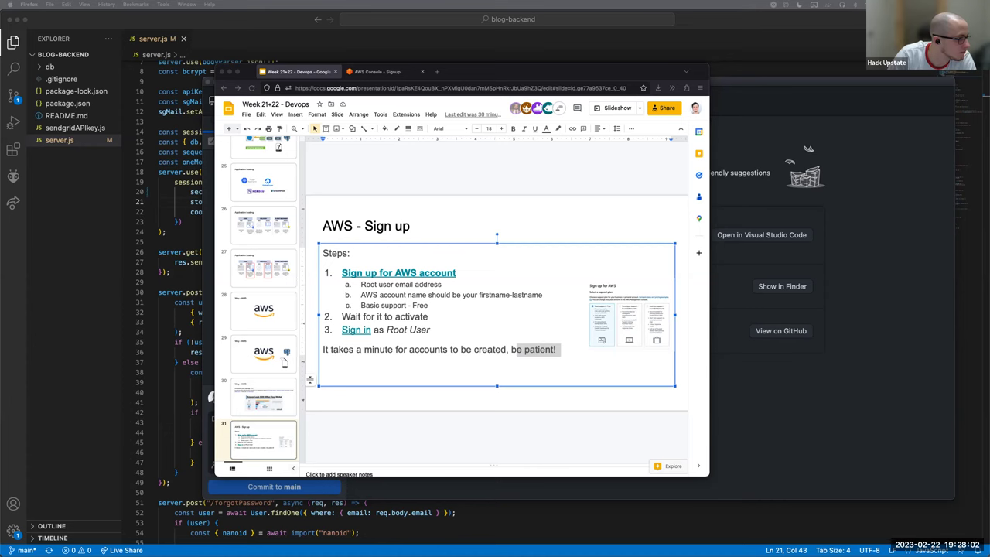
{"action": "left_click", "coordinate": [385, 184]}
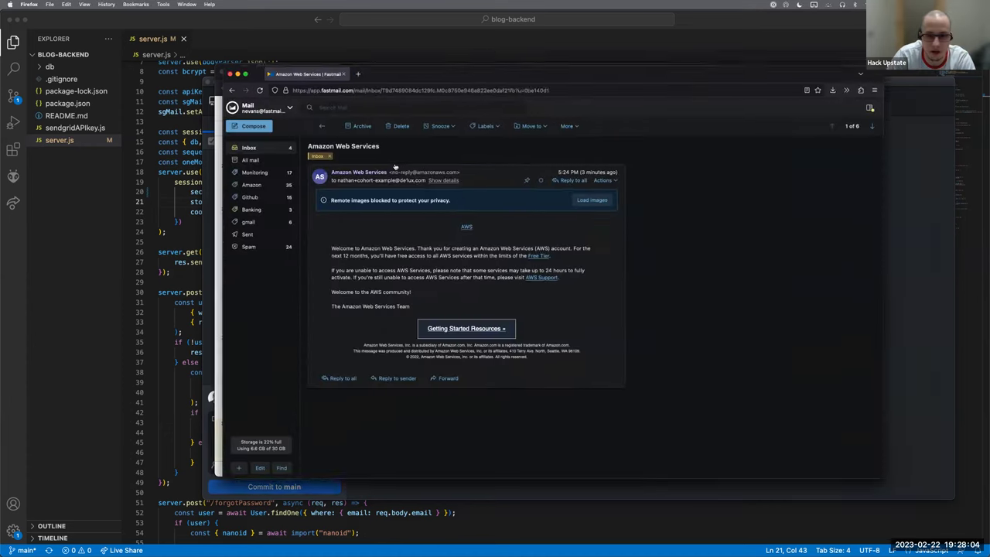
- Highlight the free-access sentence in the AWS welcome email and open its Free Tier page full screen
{"action": "scroll", "coordinate": [401, 229], "scroll_direction": "up", "scroll_amount": 5}
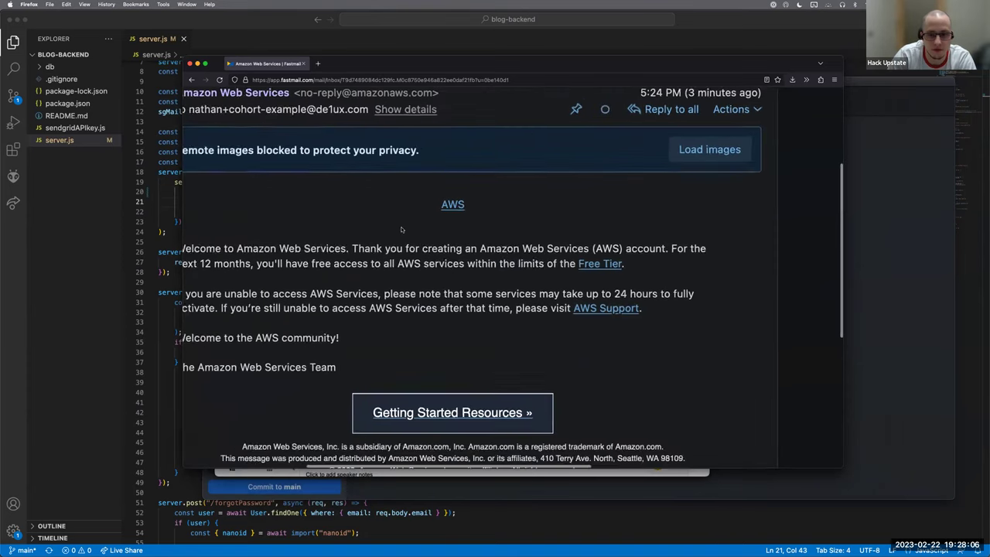
{"action": "left_click_drag", "start_coordinate": [311, 261], "coordinate": [606, 267]}
{"action": "left_click", "coordinate": [571, 261]}
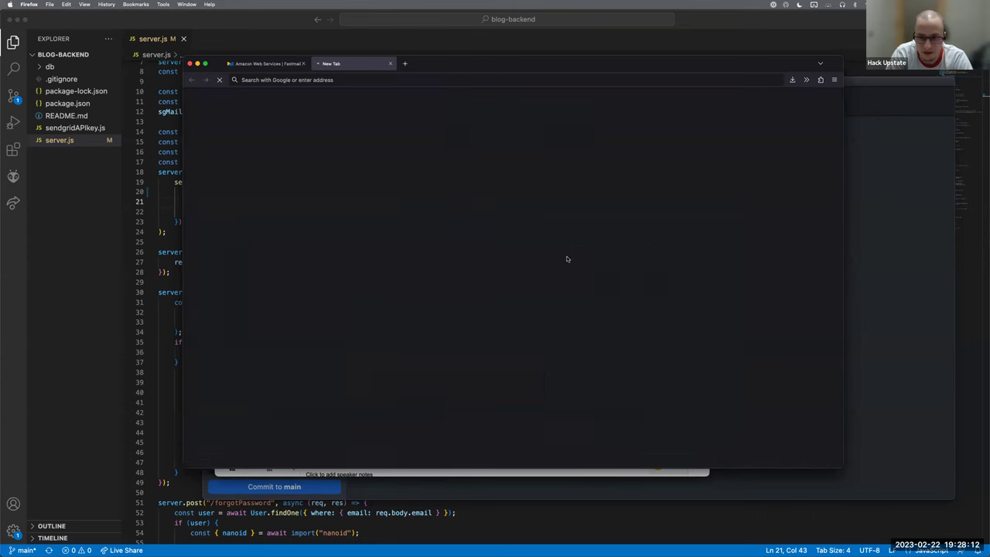
{"action": "key", "text": "ctrl+alt+Return"}
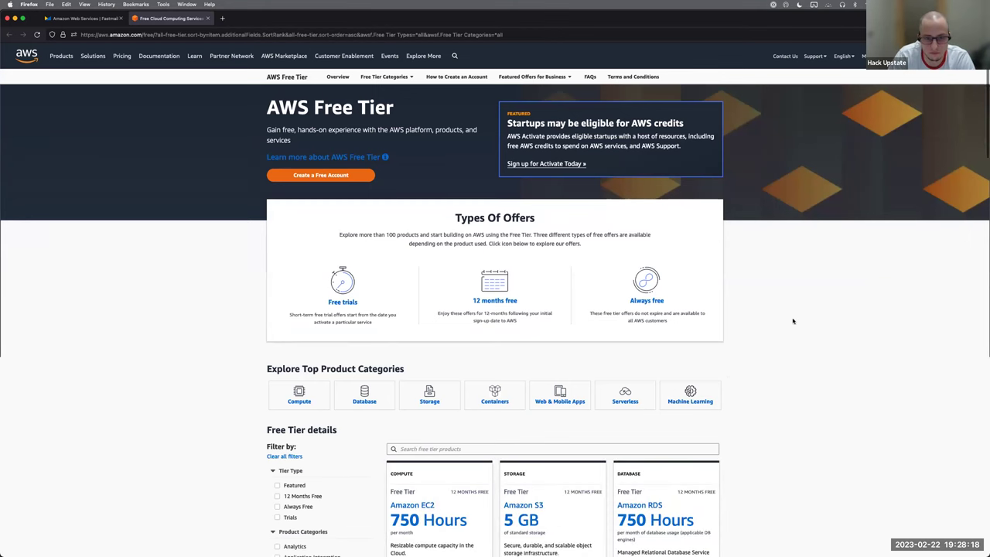
- Scroll to the Types Of Offers overview and highlight the Always free label
{"action": "scroll", "coordinate": [793, 321], "scroll_direction": "down", "scroll_amount": 3}
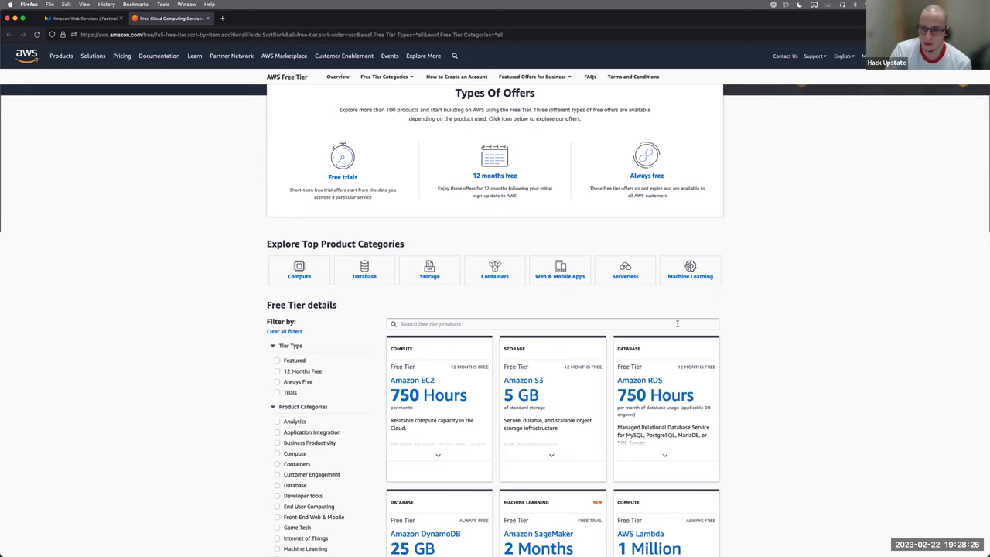
{"action": "scroll", "coordinate": [678, 324], "scroll_direction": "up", "scroll_amount": 1}
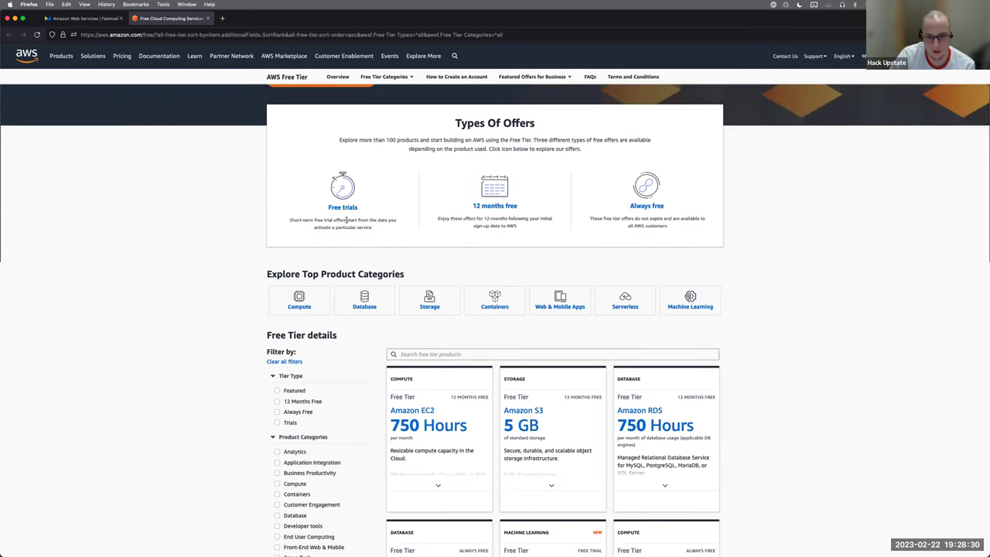
{"action": "scroll", "coordinate": [556, 188], "scroll_direction": "up", "scroll_amount": 1}
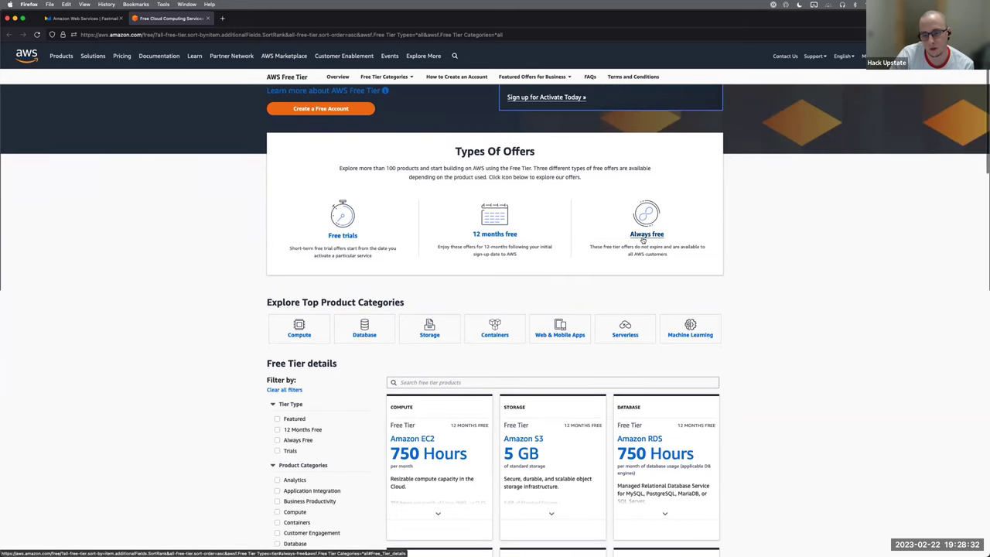
{"action": "scroll", "coordinate": [643, 236], "scroll_direction": "down", "scroll_amount": 1}
{"action": "left_click_drag", "start_coordinate": [629, 211], "coordinate": [690, 212]}
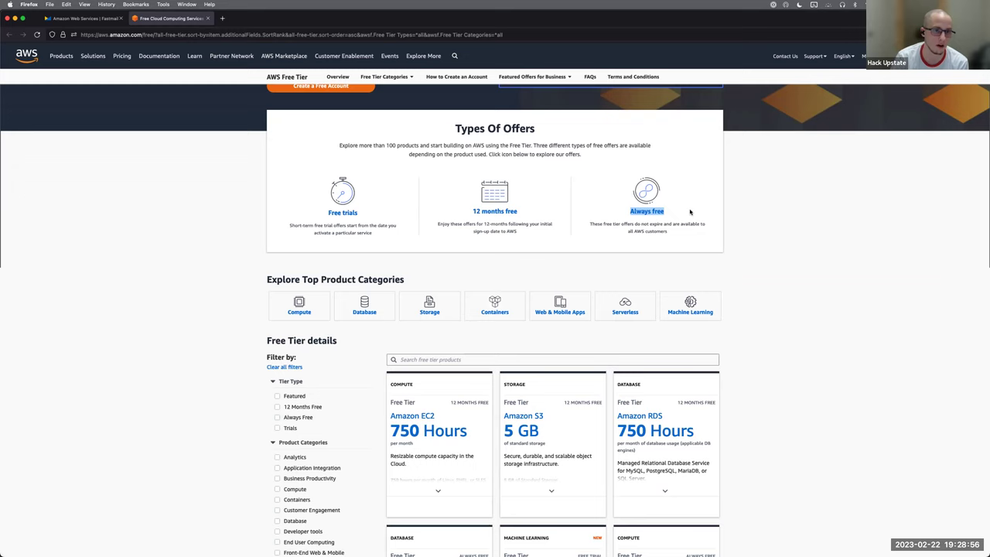
- Highlight 12 months free, then show the Amazon EC2 card's 750 hours per month details
{"action": "left_click", "coordinate": [690, 212]}
{"action": "left_click_drag", "start_coordinate": [541, 214], "coordinate": [459, 212]}
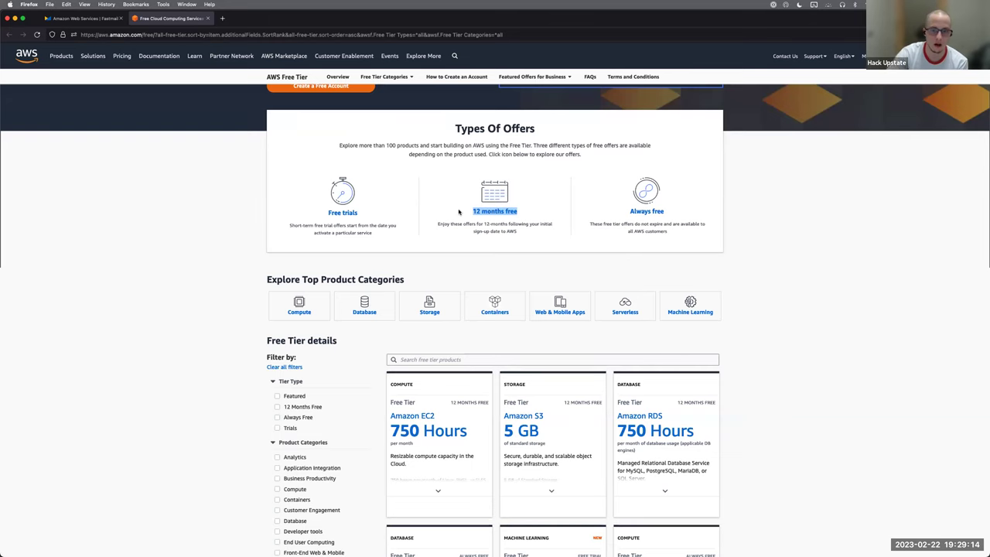
{"action": "scroll", "coordinate": [493, 457], "scroll_direction": "down", "scroll_amount": 1}
{"action": "mouse_move", "coordinate": [457, 434]}
{"action": "scroll", "coordinate": [441, 401], "scroll_direction": "down", "scroll_amount": 1}
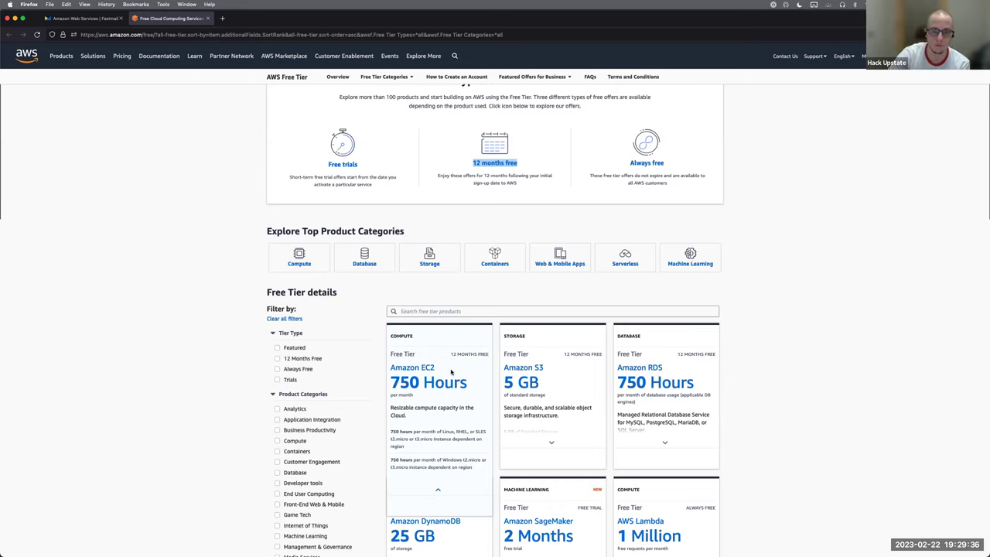
{"action": "scroll", "coordinate": [569, 190], "scroll_direction": "down", "scroll_amount": 1}
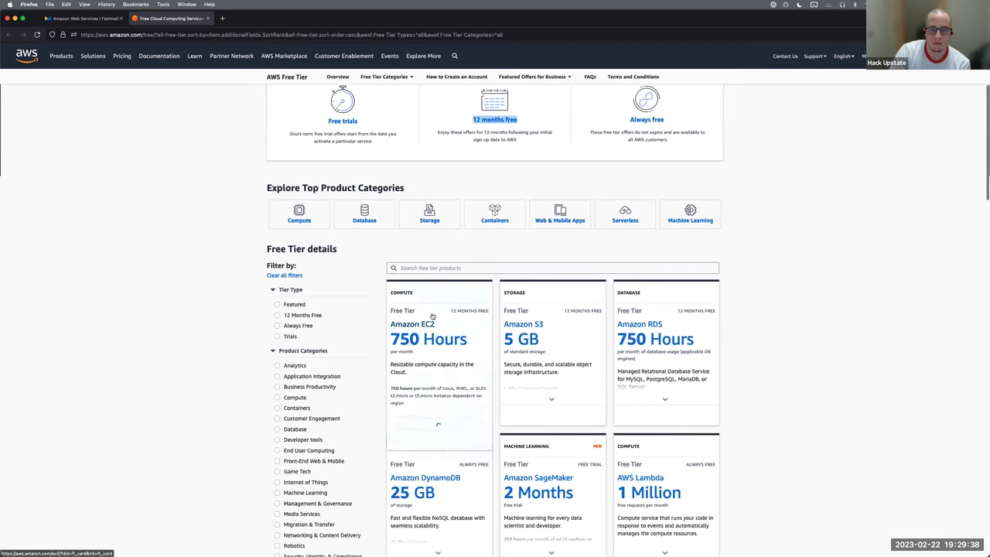
{"action": "scroll", "coordinate": [432, 316], "scroll_direction": "down", "scroll_amount": 1}
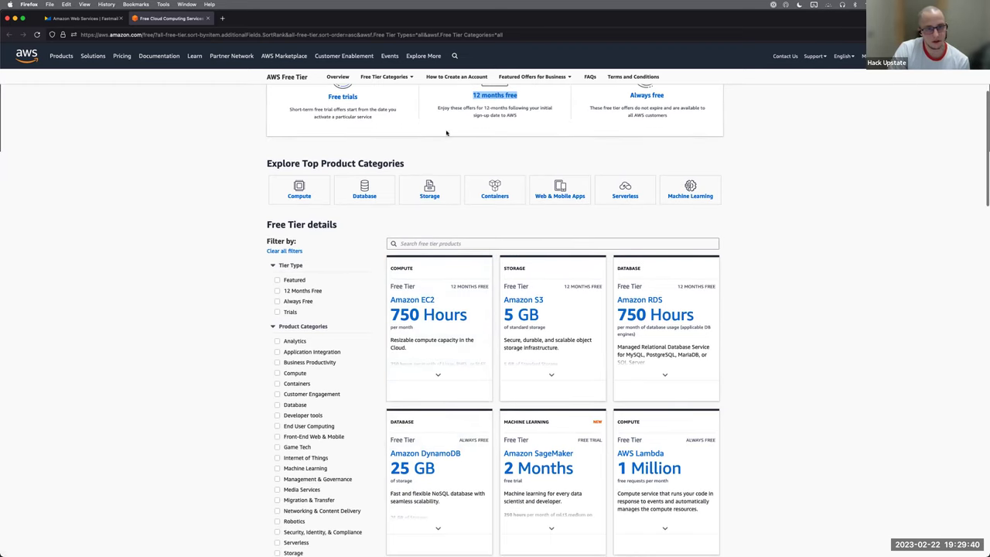
{"action": "left_click", "coordinate": [379, 34]}
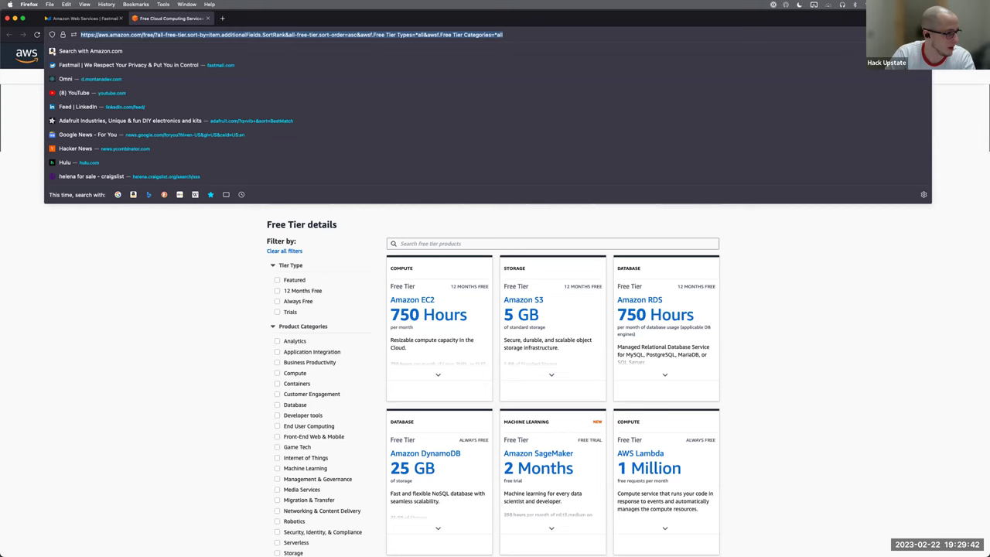
{"action": "key", "text": "super+Tab"}
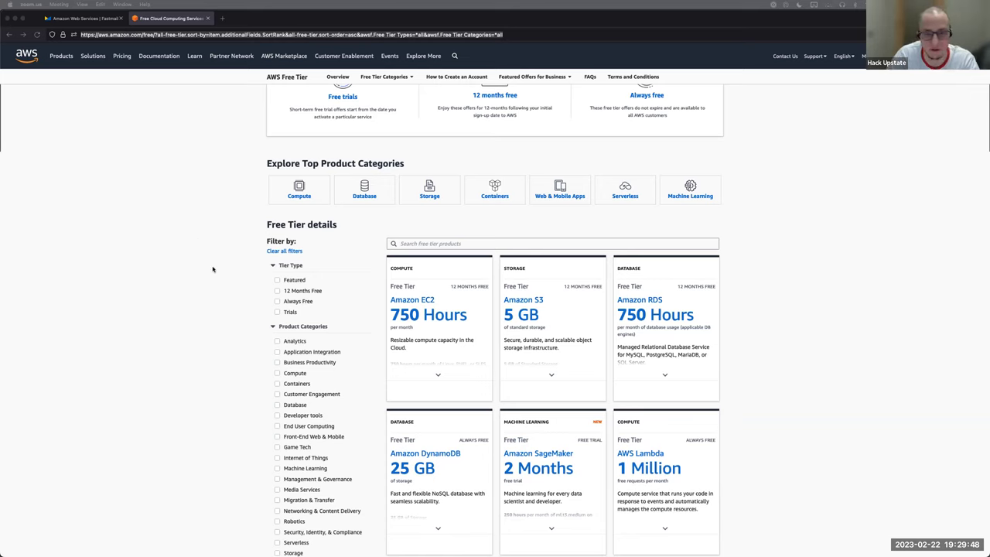
{"action": "key", "text": "super+Tab"}
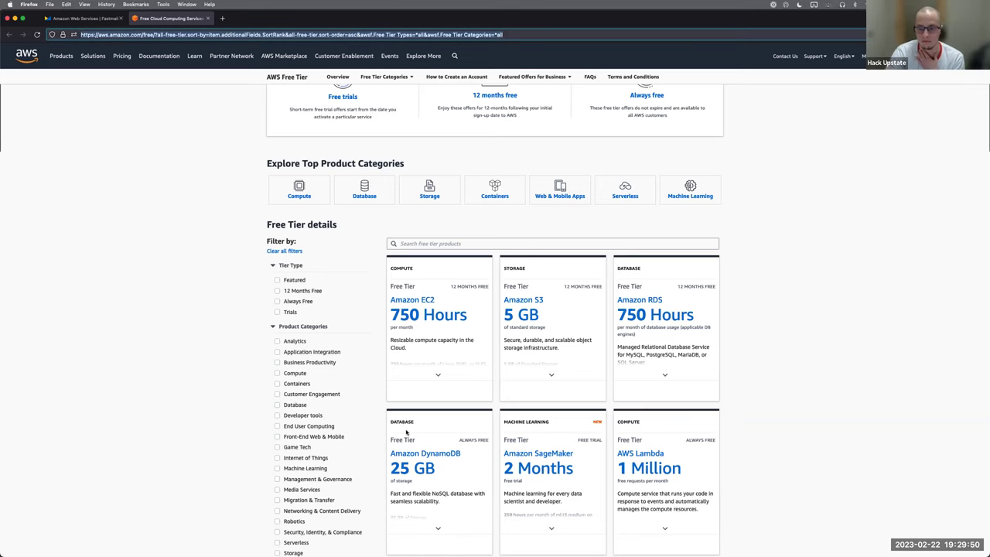
{"action": "scroll", "coordinate": [406, 433], "scroll_direction": "down", "scroll_amount": 1}
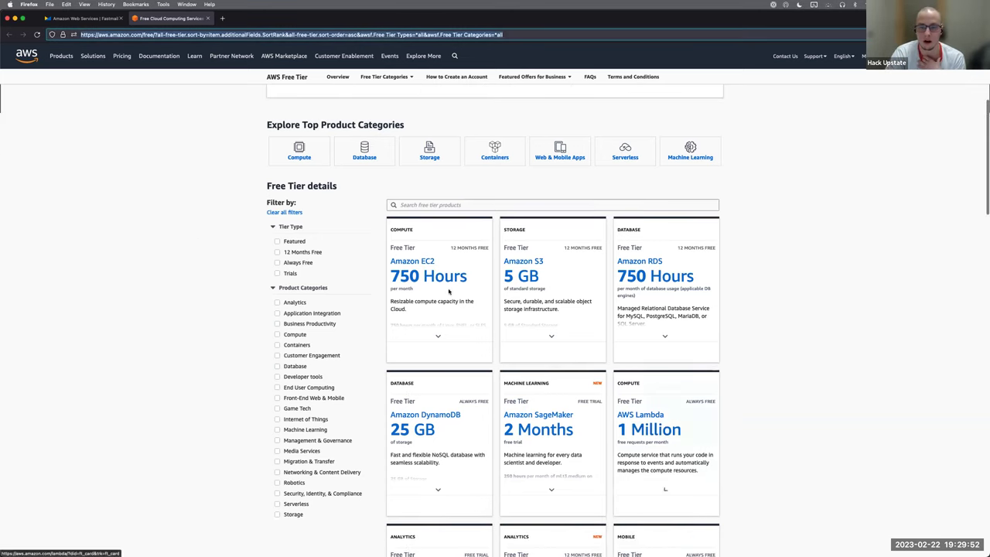
{"action": "mouse_move", "coordinate": [447, 310]}
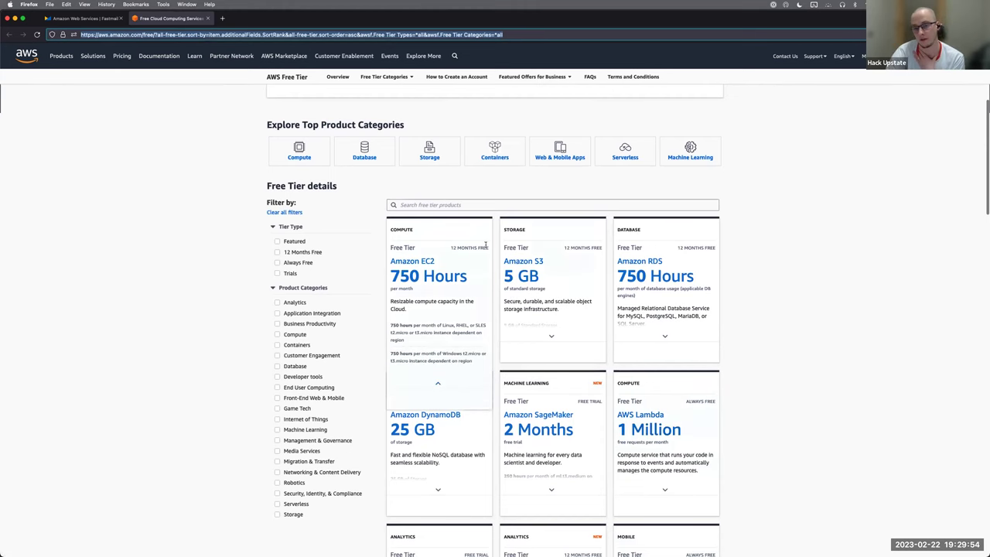
{"action": "scroll", "coordinate": [839, 360], "scroll_direction": "down", "scroll_amount": 2}
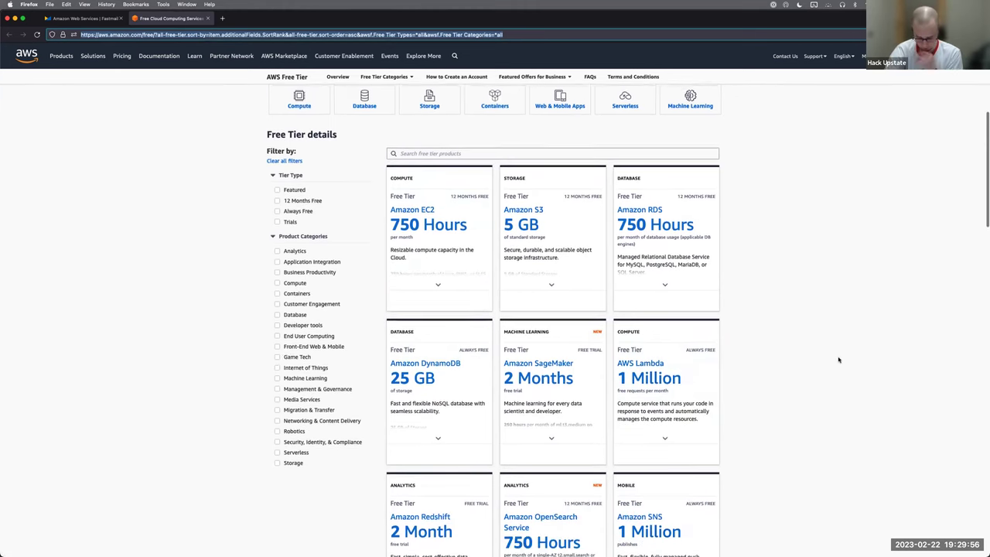
{"action": "mouse_move", "coordinate": [692, 349]}
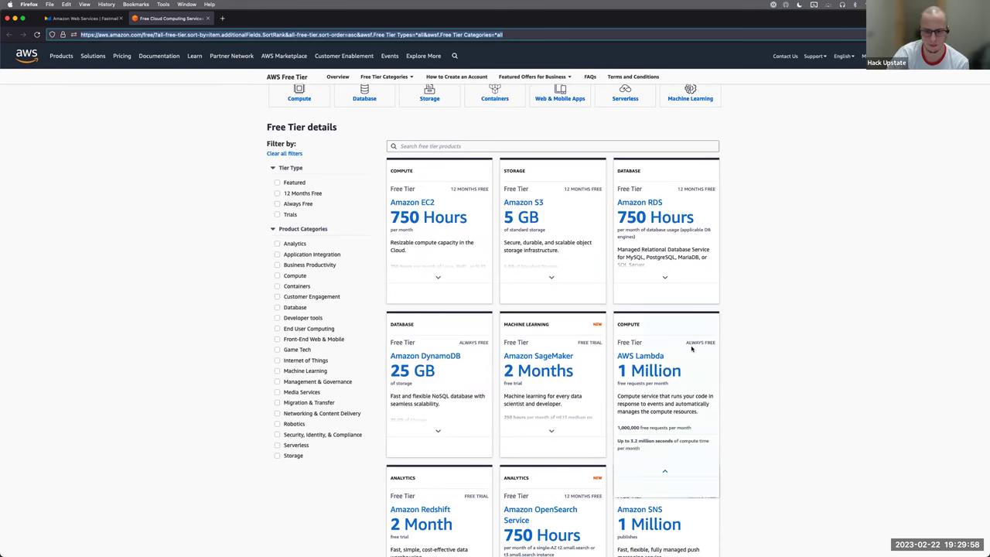
{"action": "mouse_move", "coordinate": [452, 366]}
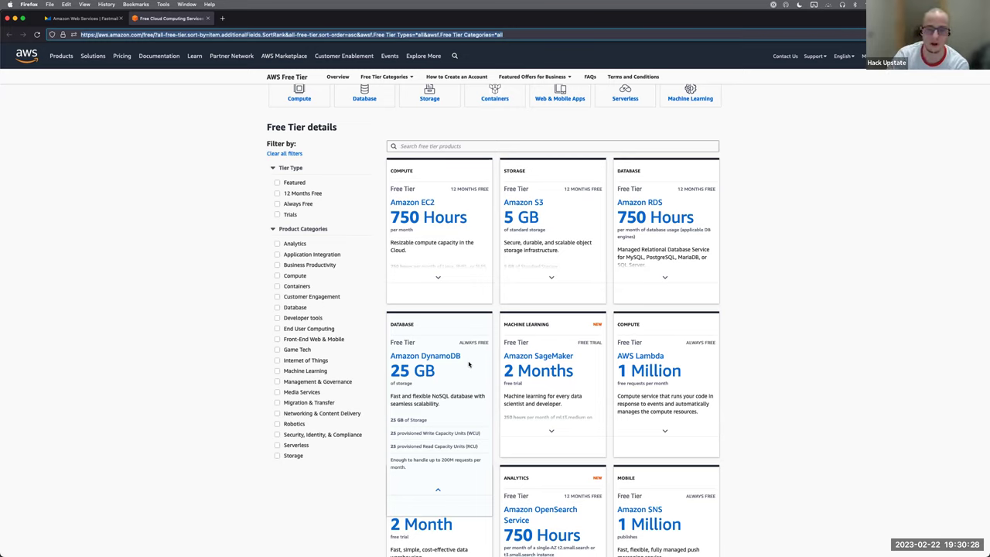
{"action": "scroll", "coordinate": [534, 205], "scroll_direction": "up", "scroll_amount": 5}
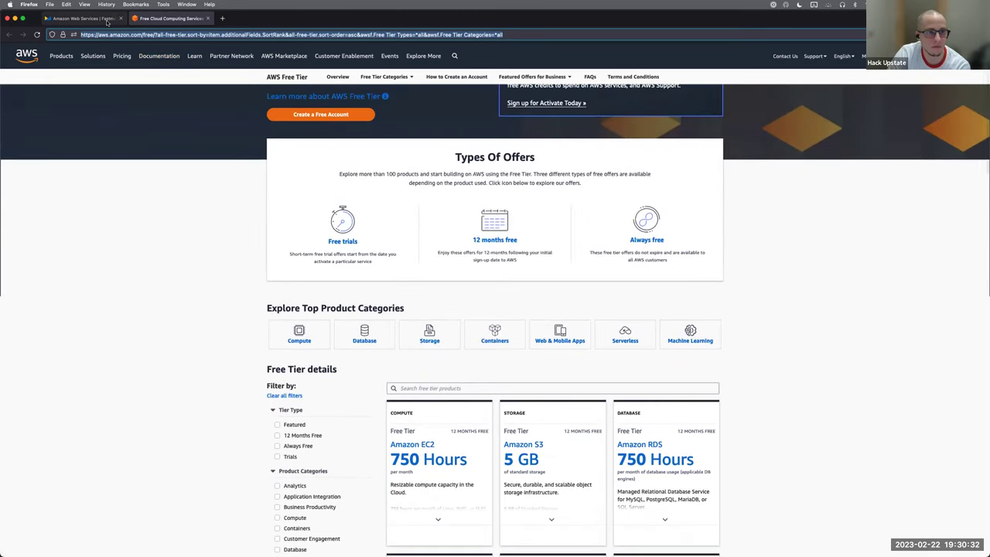
{"action": "scroll", "coordinate": [512, 294], "scroll_direction": "up", "scroll_amount": 2}
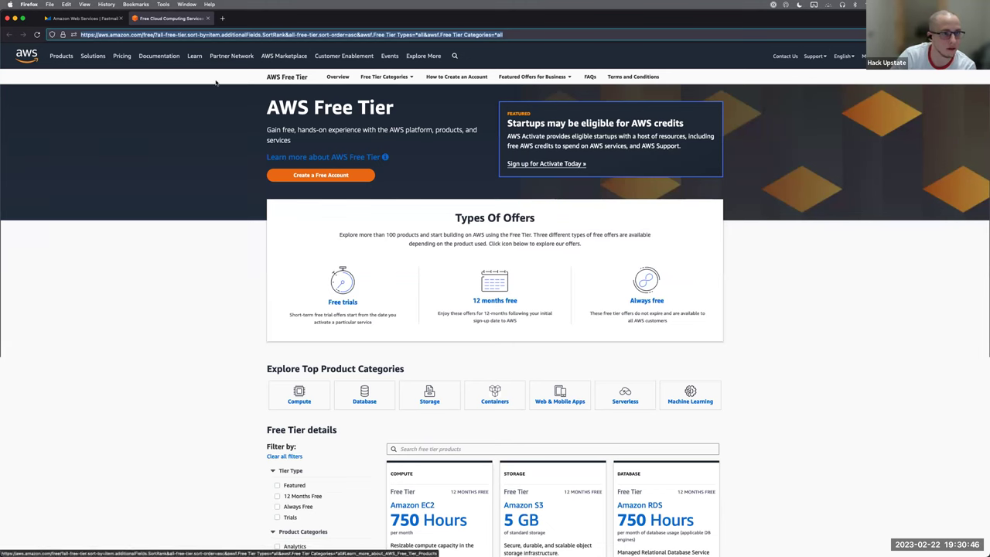
{"action": "key", "text": "super+Tab"}
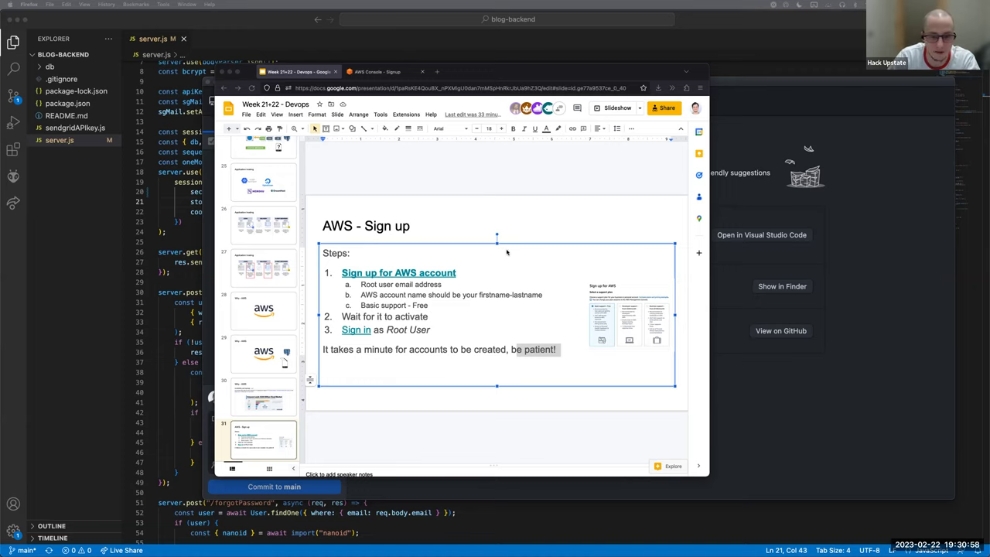
- Follow the Sign in link on the AWS - Sign up slide to the AWS sign-in page
{"action": "key", "text": "ctrl+Right"}
{"action": "key", "text": "Up"}
{"action": "left_click", "coordinate": [232, 378]}
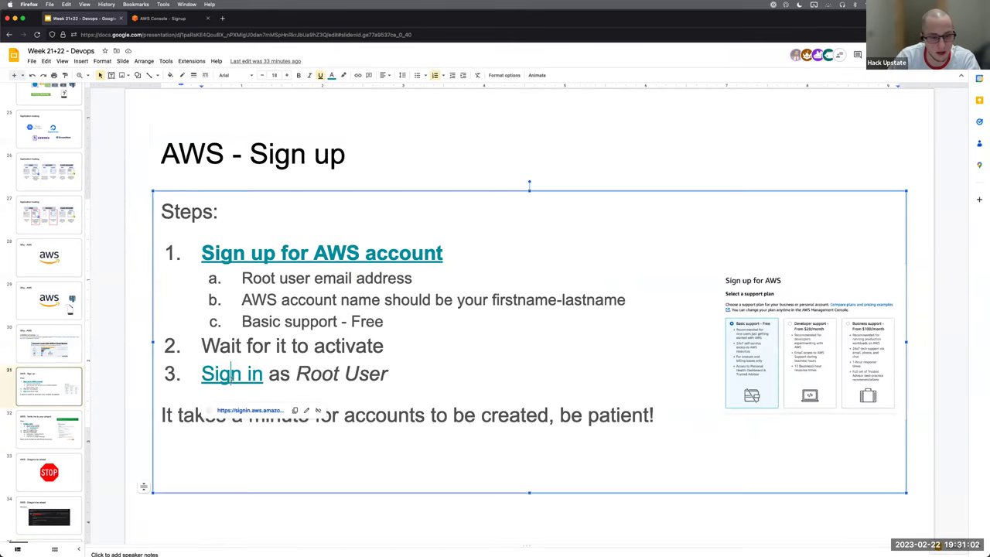
{"action": "left_click", "coordinate": [249, 412]}
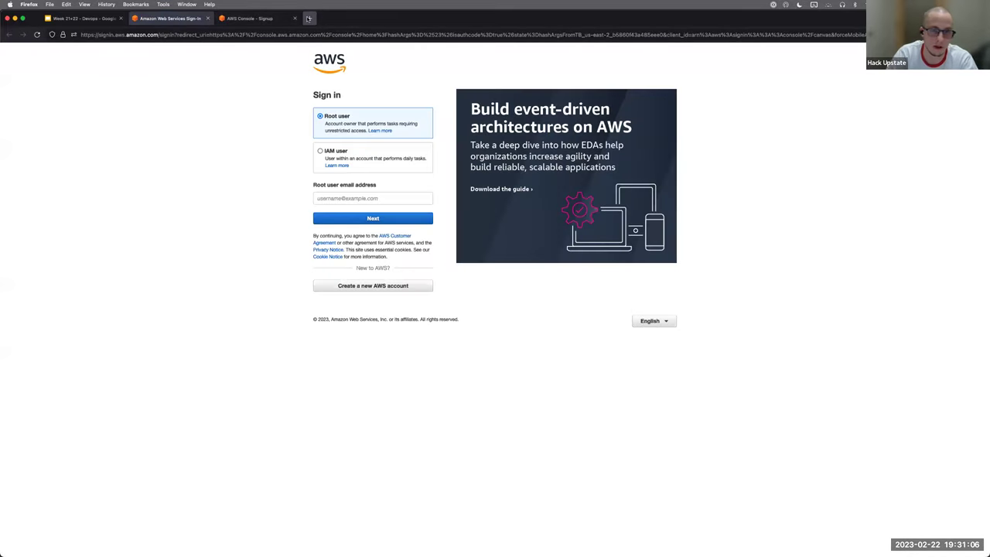
- Search the web for 'aws console' and reach the AWS root user sign-in page
{"action": "left_click", "coordinate": [308, 18]}
{"action": "type", "text": "a"}
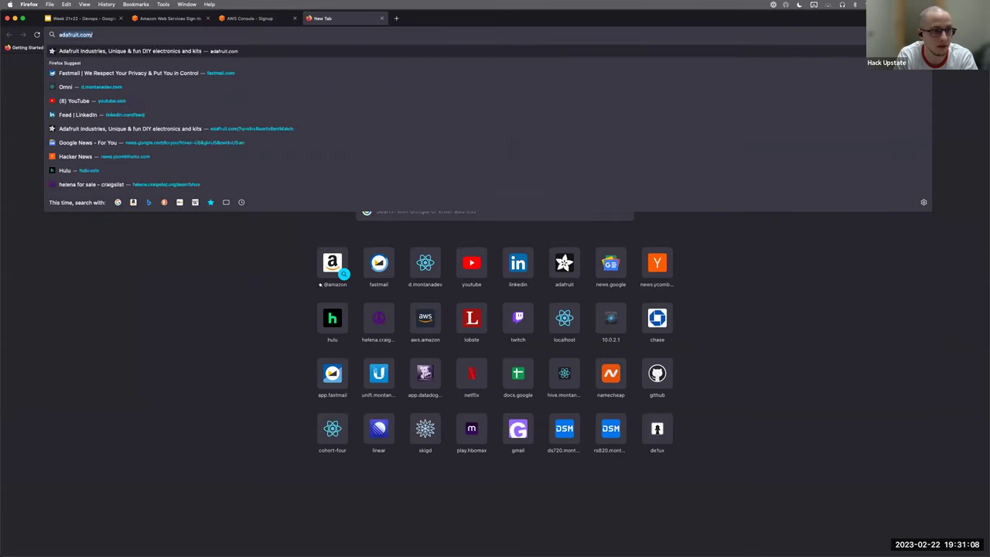
{"action": "type", "text": "ws console"}
{"action": "key", "text": "Return"}
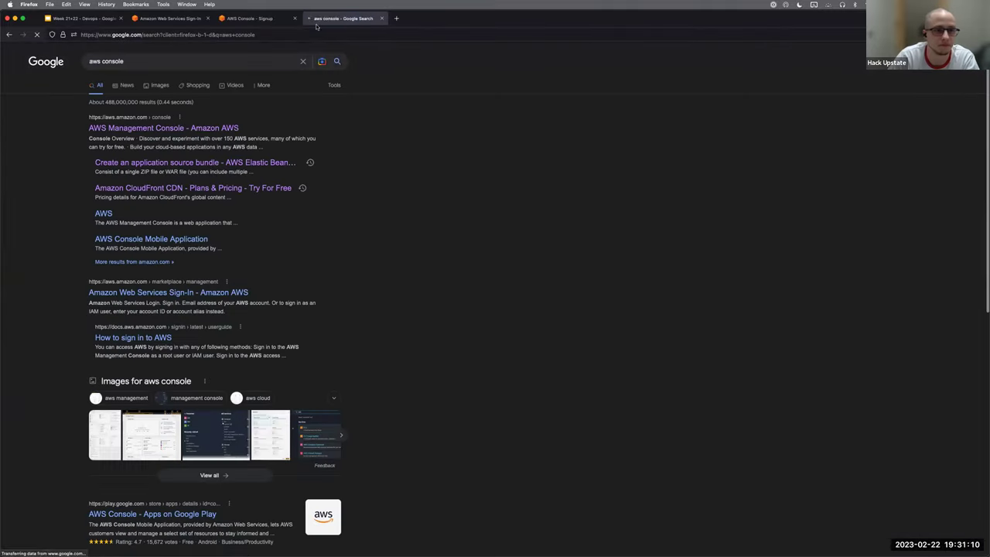
{"action": "left_click", "coordinate": [172, 128]}
{"action": "left_click", "coordinate": [518, 150]}
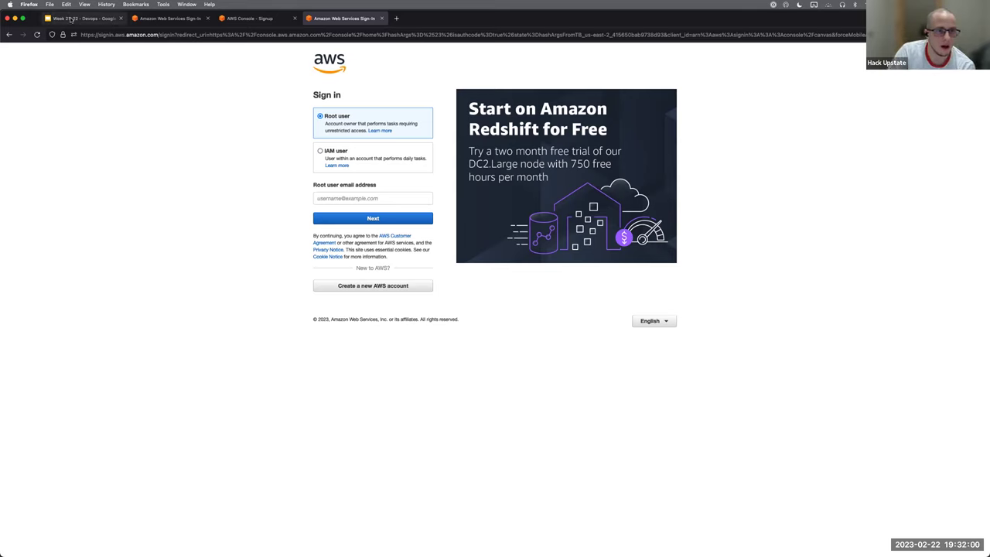
- Copy the Sign in link address from the AWS - Sign up slide and return to the sign-in page
{"action": "left_click", "coordinate": [71, 19]}
{"action": "left_click", "coordinate": [238, 377]}
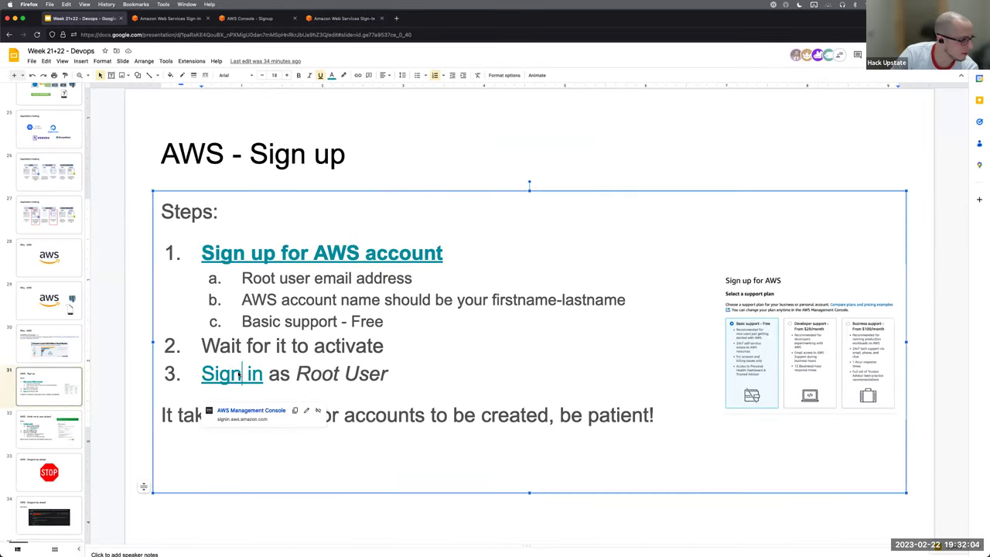
{"action": "left_click", "coordinate": [294, 410]}
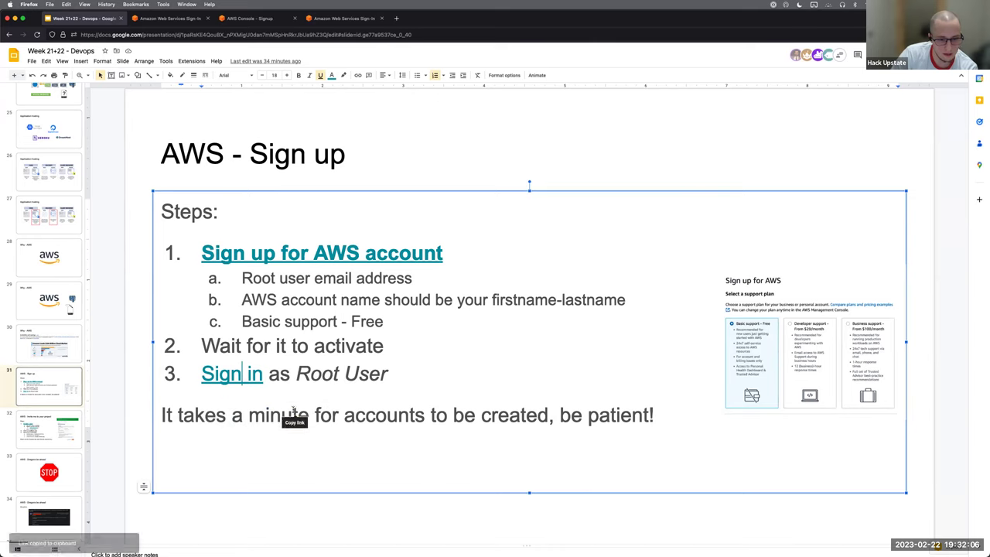
{"action": "key", "text": "super+Tab"}
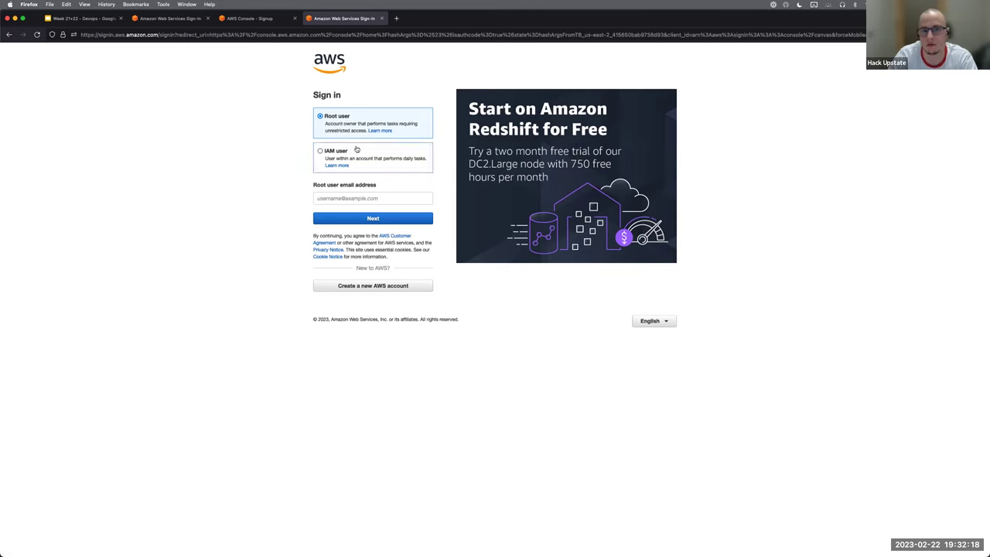
- Sign in as root user, filling the email and password from saved logins
{"action": "left_click", "coordinate": [358, 197]}
{"action": "key", "text": "Down"}
{"action": "key", "text": "Down"}
{"action": "key", "text": "Down"}
{"action": "key", "text": "Down"}
{"action": "key", "text": "Down"}
{"action": "key", "text": "Down"}
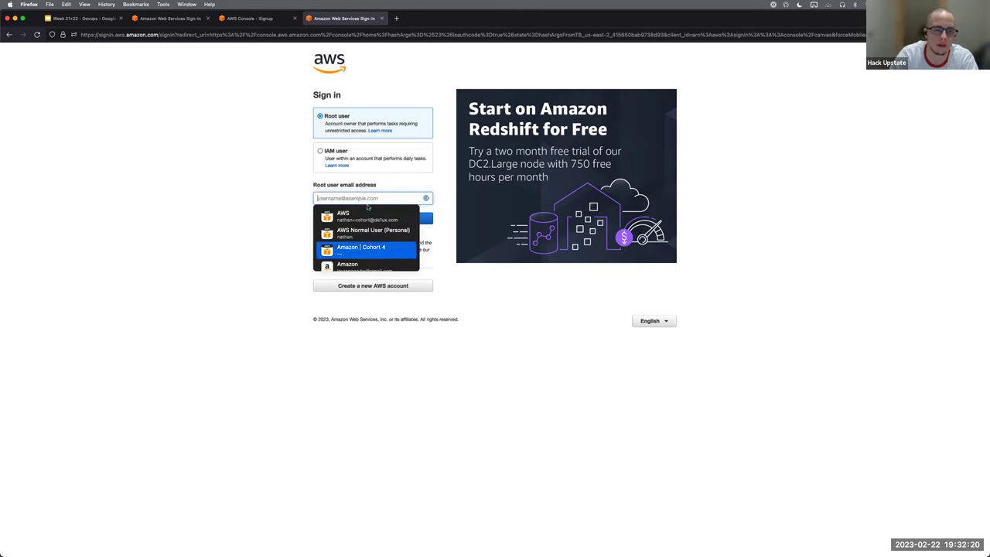
{"action": "left_click", "coordinate": [240, 225]}
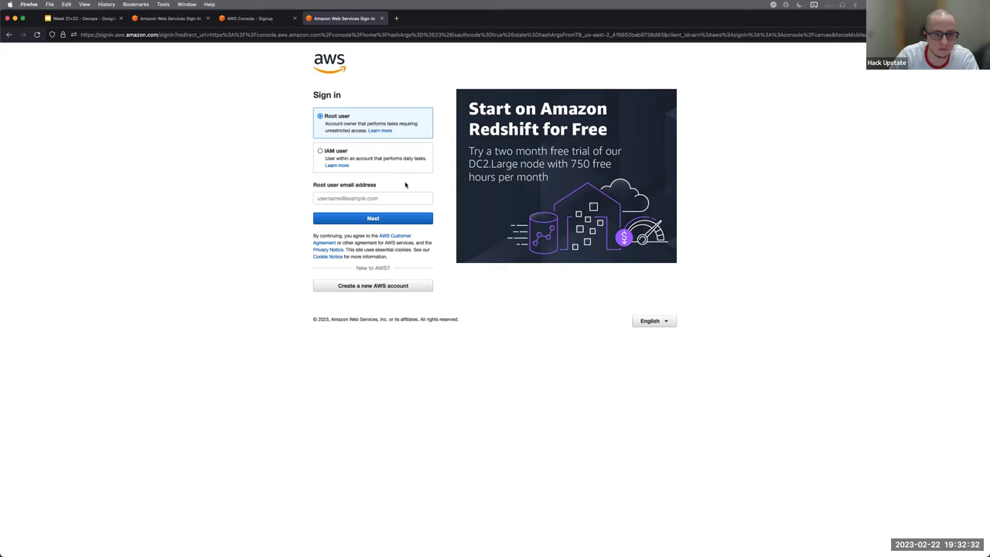
{"action": "left_click", "coordinate": [394, 198]}
{"action": "left_click", "coordinate": [361, 218]}
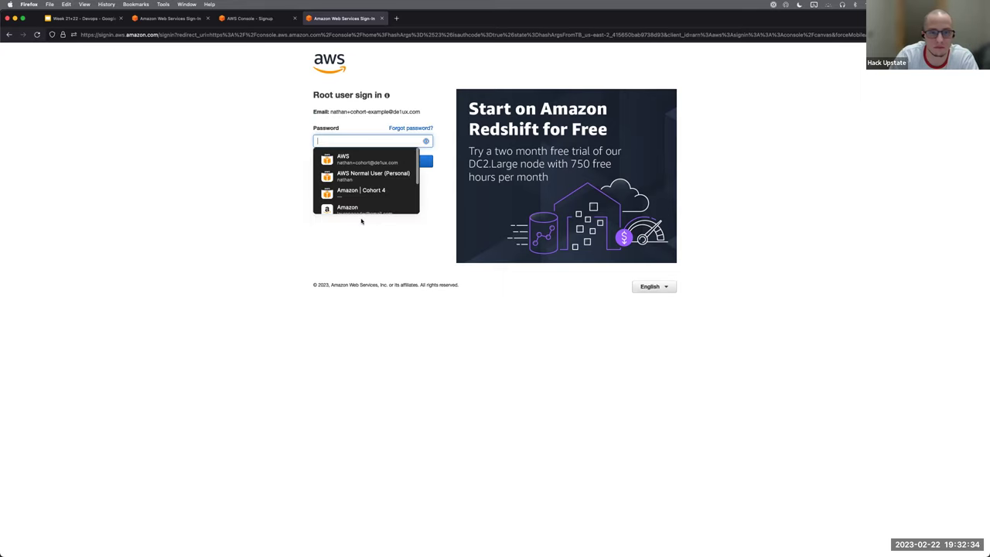
{"action": "left_click", "coordinate": [215, 192]}
{"action": "left_click", "coordinate": [382, 143]}
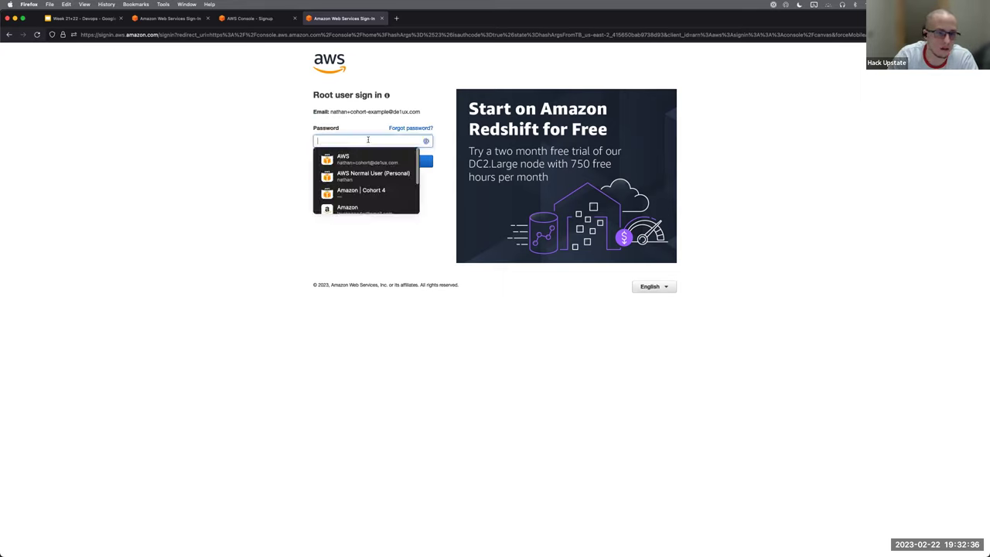
{"action": "scroll", "coordinate": [387, 175], "scroll_direction": "down", "scroll_amount": 1}
{"action": "left_click", "coordinate": [387, 173]}
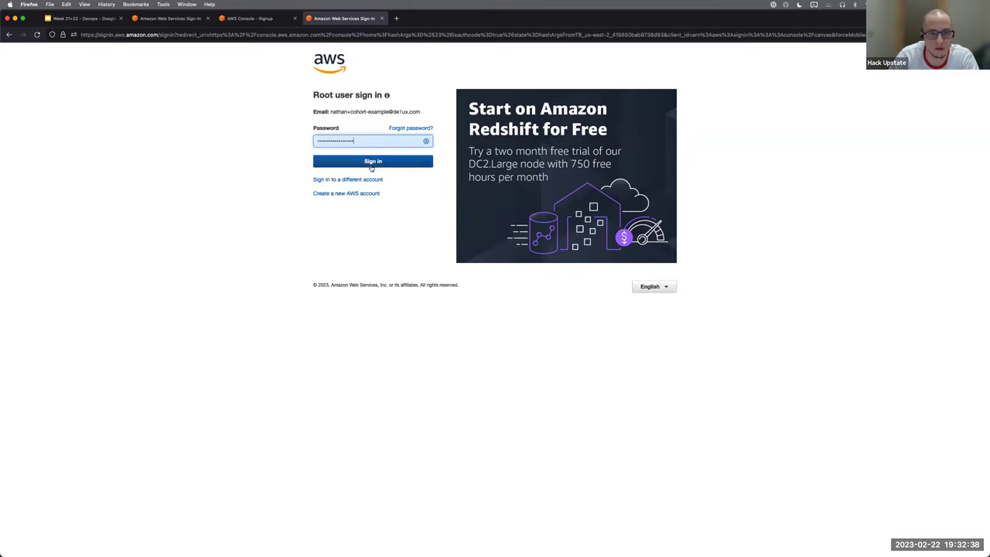
{"action": "left_click", "coordinate": [346, 163]}
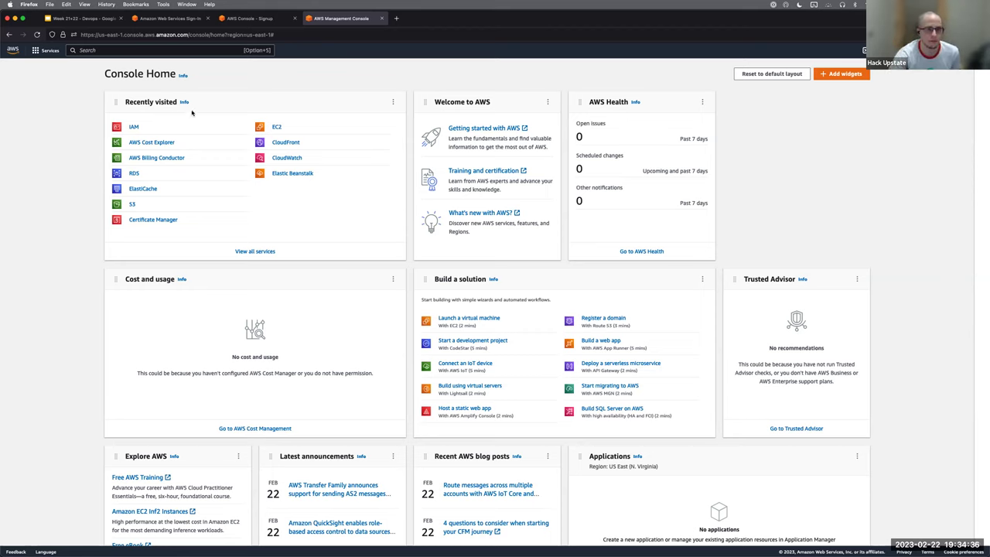
- Let Console Home finish loading and put the cursor in the top service search box
{"action": "left_click", "coordinate": [91, 51]}
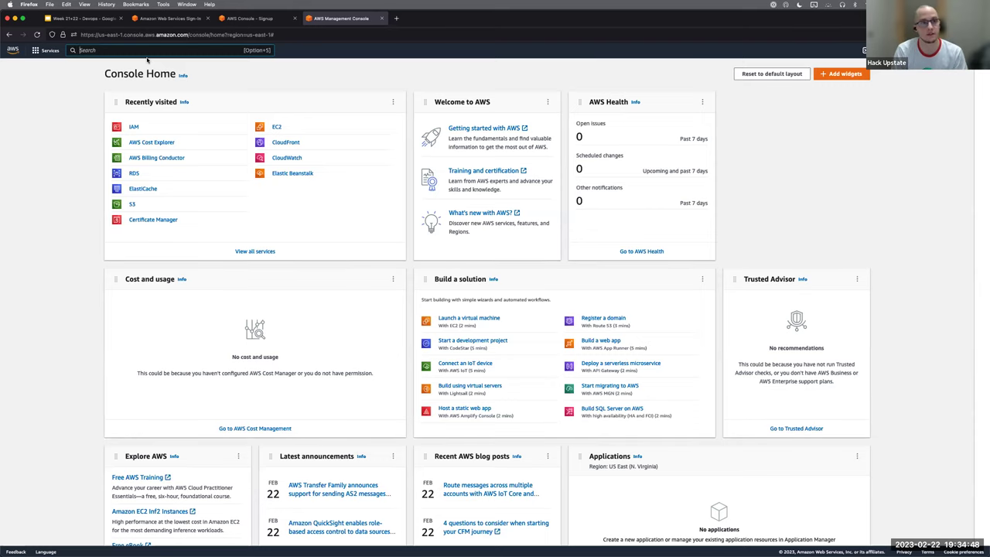
- Replace the 's3' service search query with 'iam' to list the IAM results
{"action": "type", "text": "s3"}
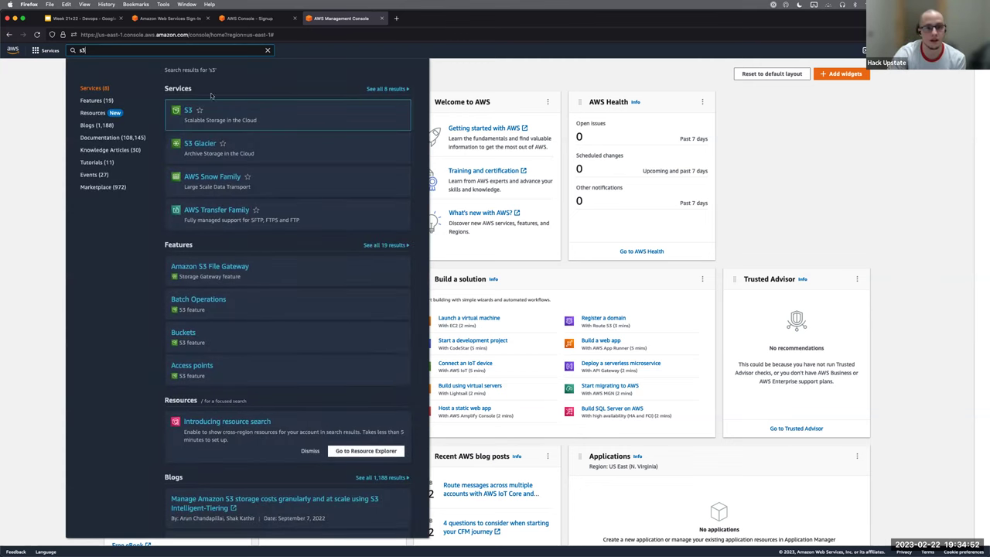
{"action": "mouse_move", "coordinate": [194, 114]}
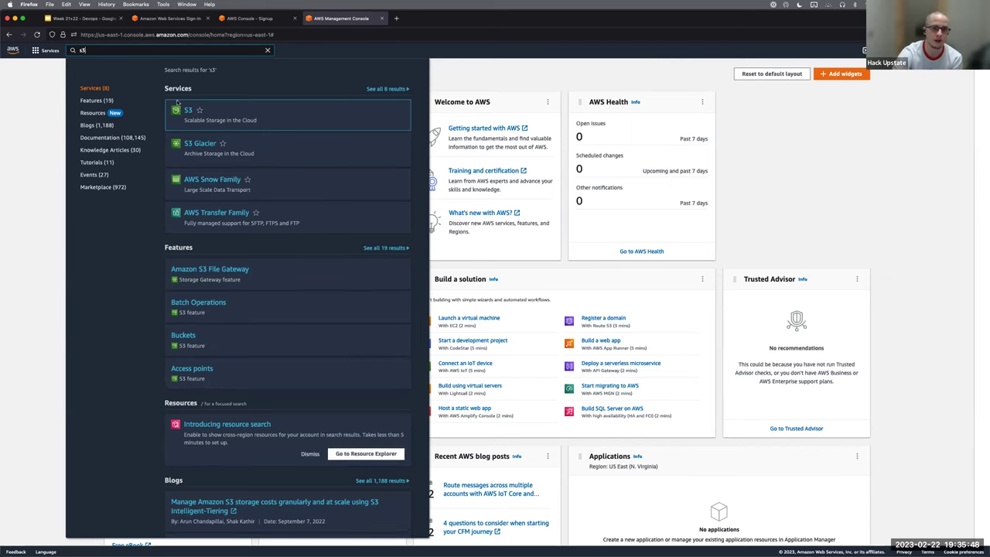
{"action": "double_click", "coordinate": [148, 53]}
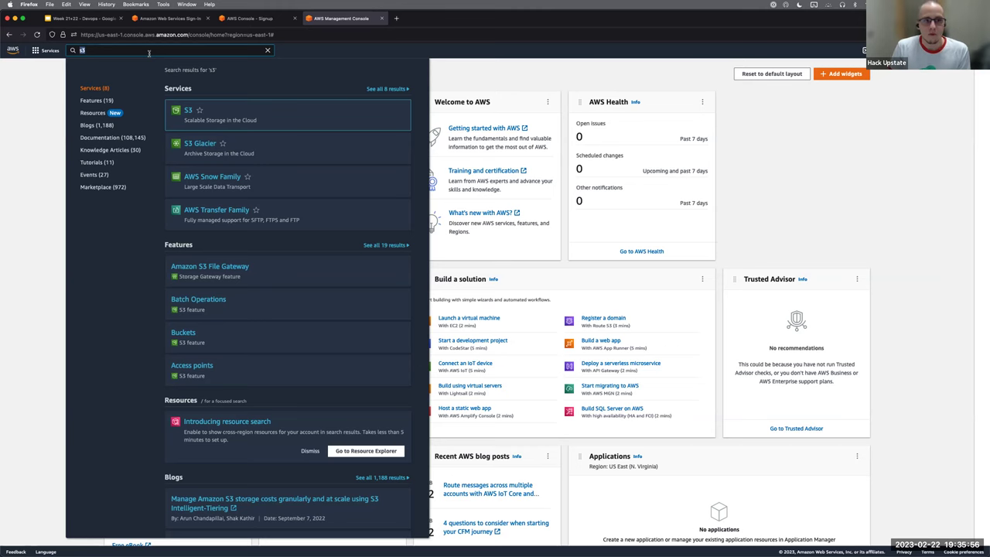
{"action": "key", "text": "BackSpace"}
{"action": "type", "text": "iam"}
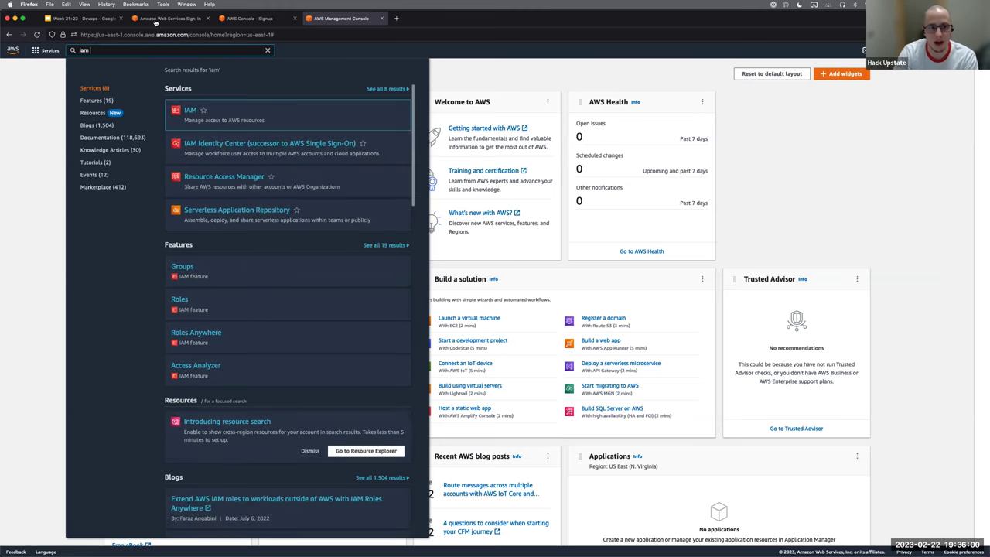
{"action": "mouse_move", "coordinate": [196, 111]}
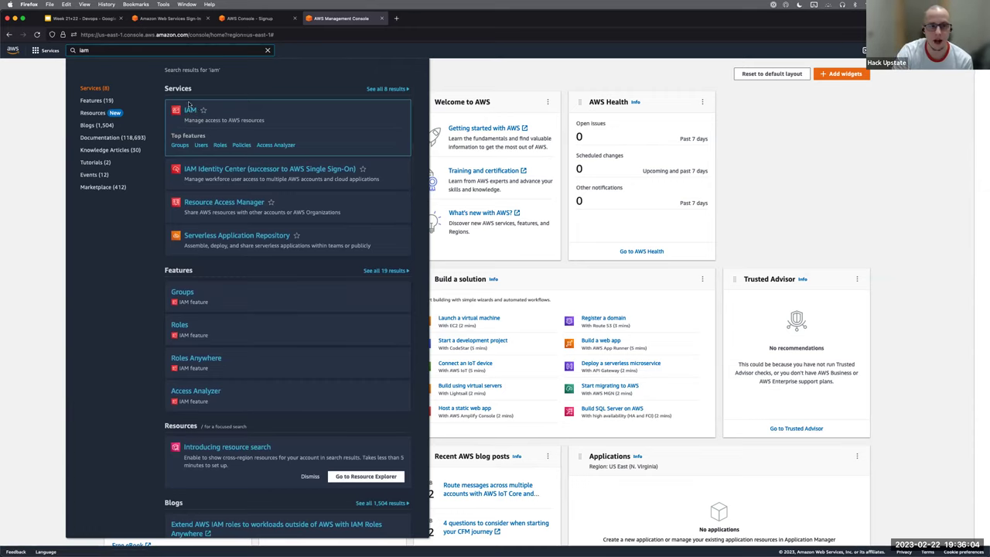
- Open the IAM dashboard and close the leftover AWS Signup and Sign-In tabs
{"action": "left_click", "coordinate": [189, 112]}
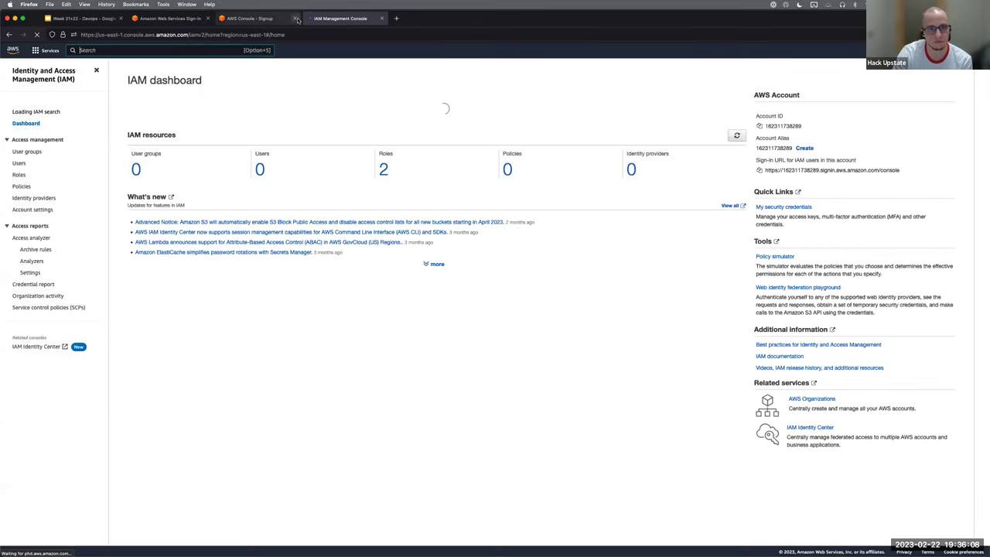
{"action": "left_click", "coordinate": [296, 19]}
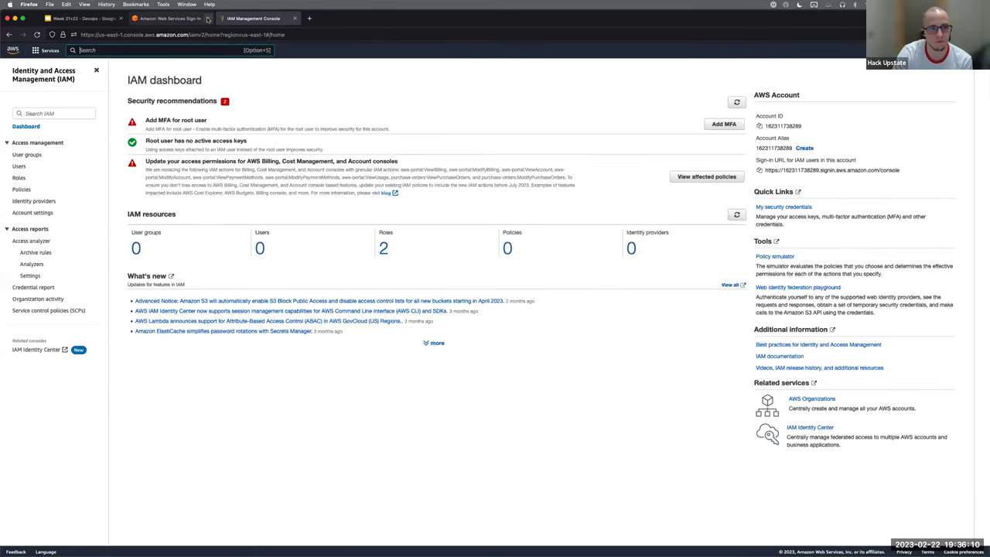
{"action": "left_click", "coordinate": [207, 19]}
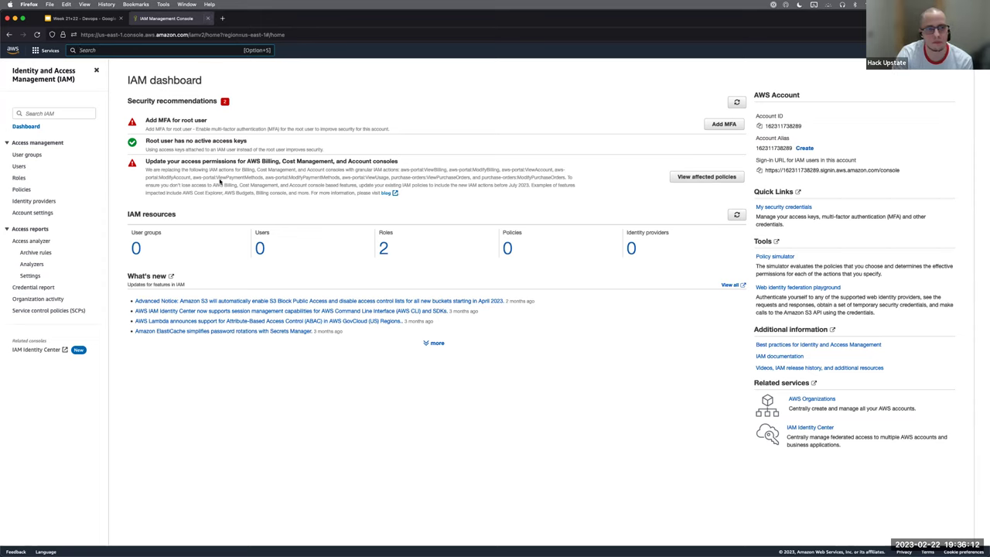
- Focus the console service search with the Alt+S shortcut
{"action": "key", "text": "alt+s"}
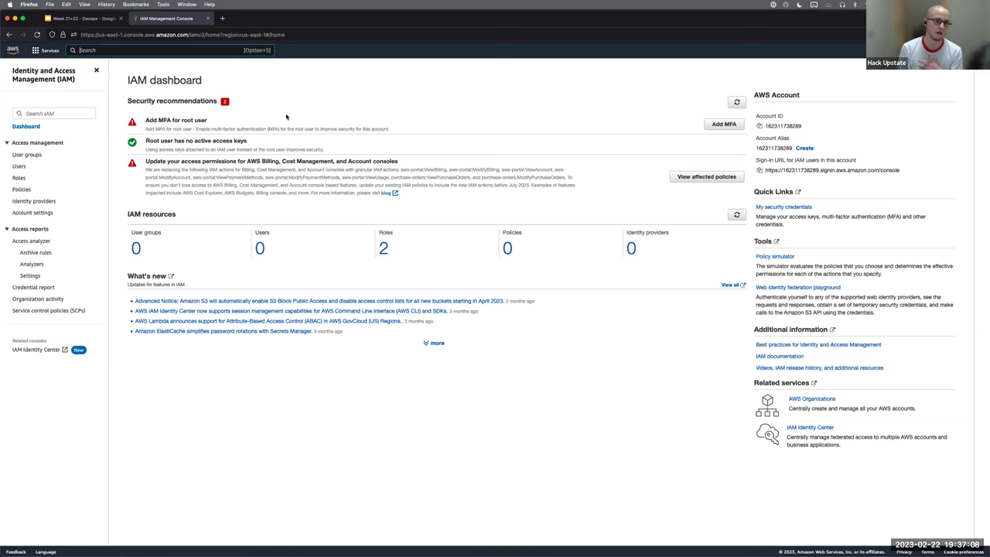
{"action": "key", "text": "alt+s"}
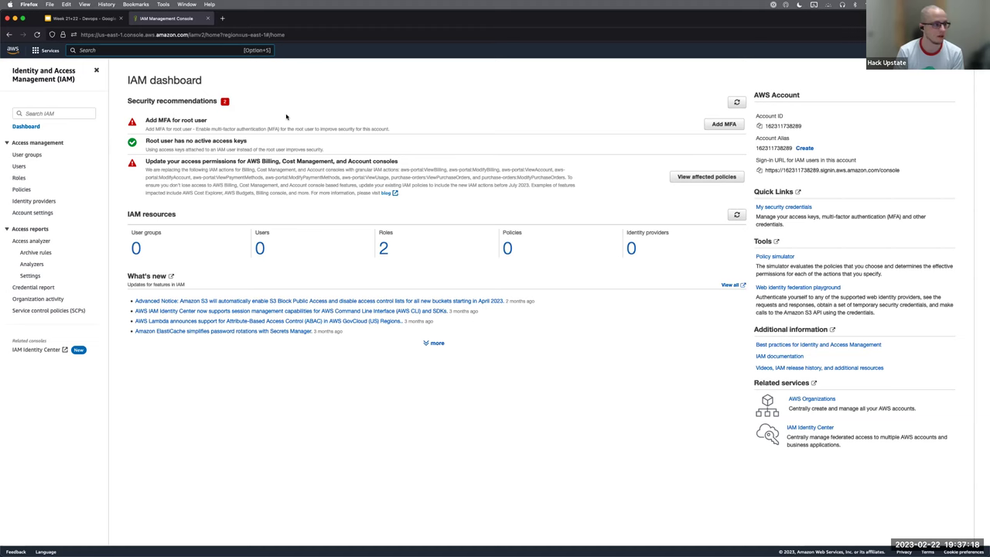
{"action": "key", "text": "alt+s"}
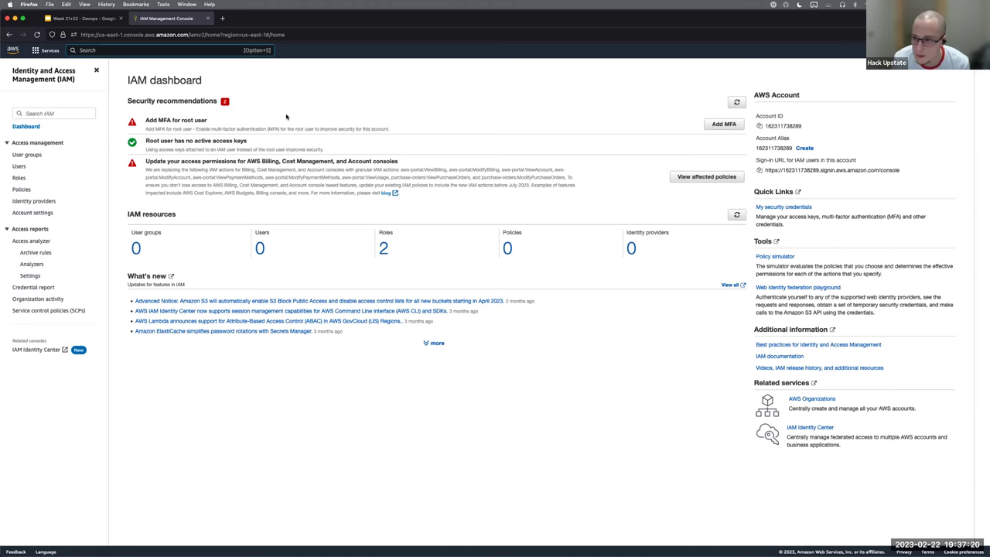
{"action": "left_click", "coordinate": [84, 18]}
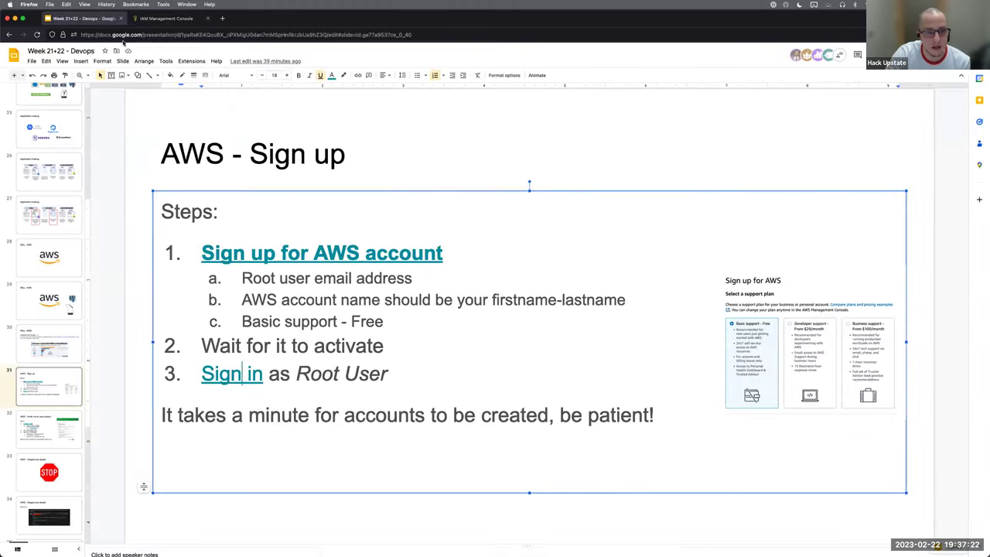
{"action": "left_click", "coordinate": [37, 423]}
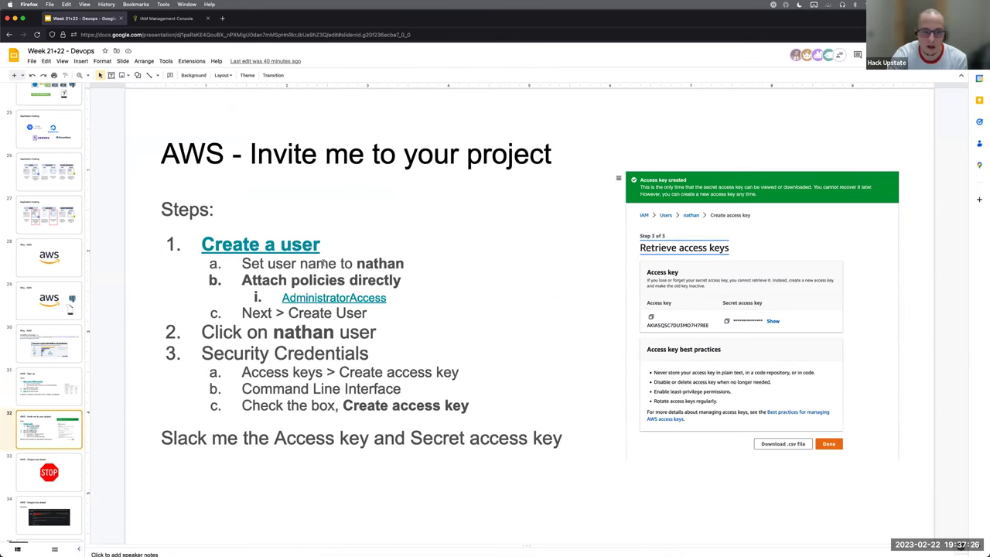
{"action": "left_click_drag", "start_coordinate": [320, 243], "coordinate": [201, 245]}
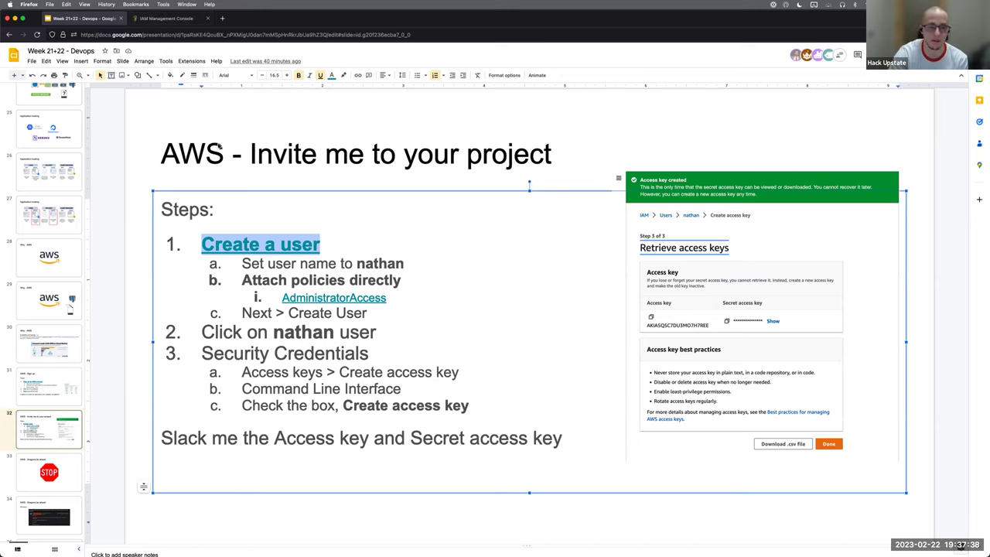
{"action": "left_click", "coordinate": [172, 19]}
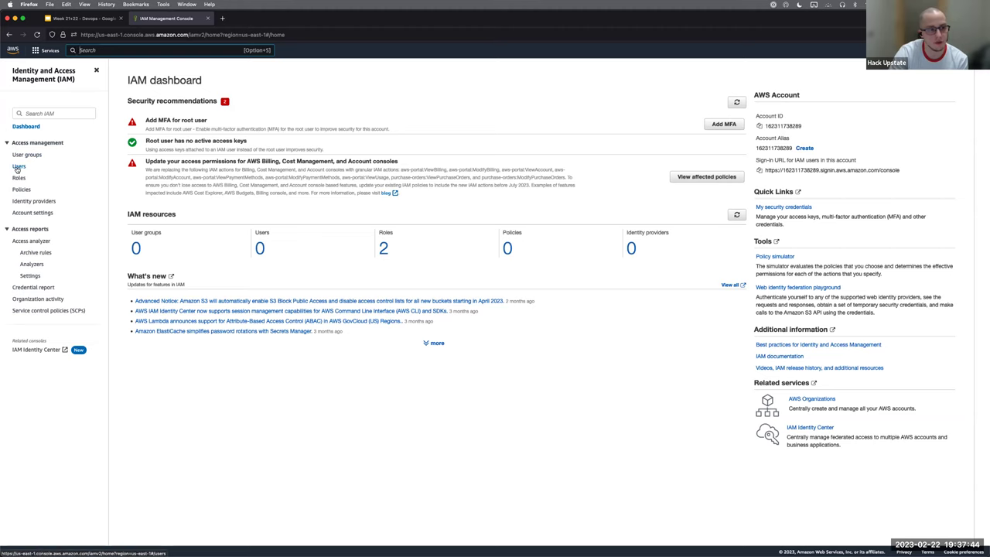
- From IAM Users, start Add users and enter the user name 'nathan'
{"action": "left_click", "coordinate": [18, 167]}
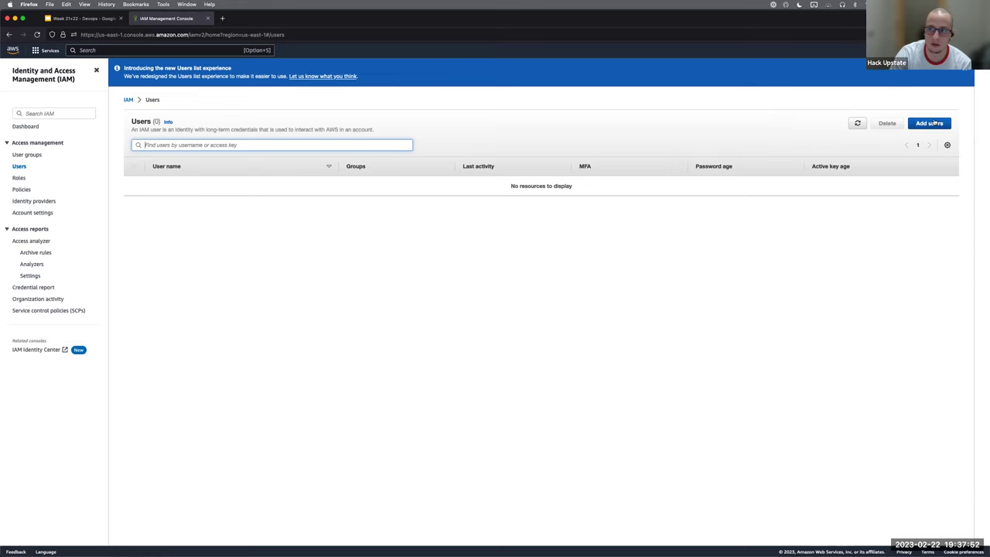
{"action": "left_click", "coordinate": [934, 123]}
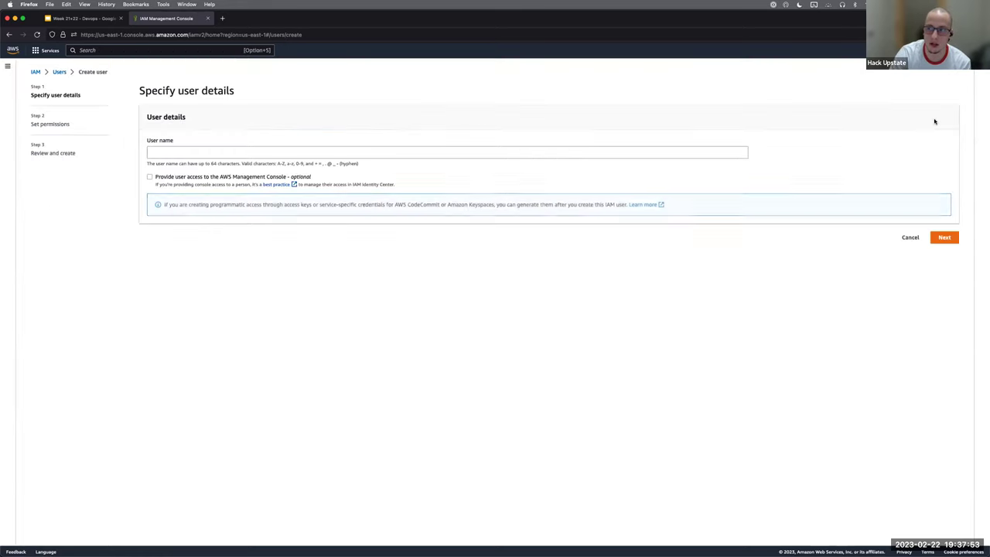
{"action": "left_click", "coordinate": [223, 152]}
{"action": "type", "text": "nath an"}
{"action": "left_click", "coordinate": [225, 213]}
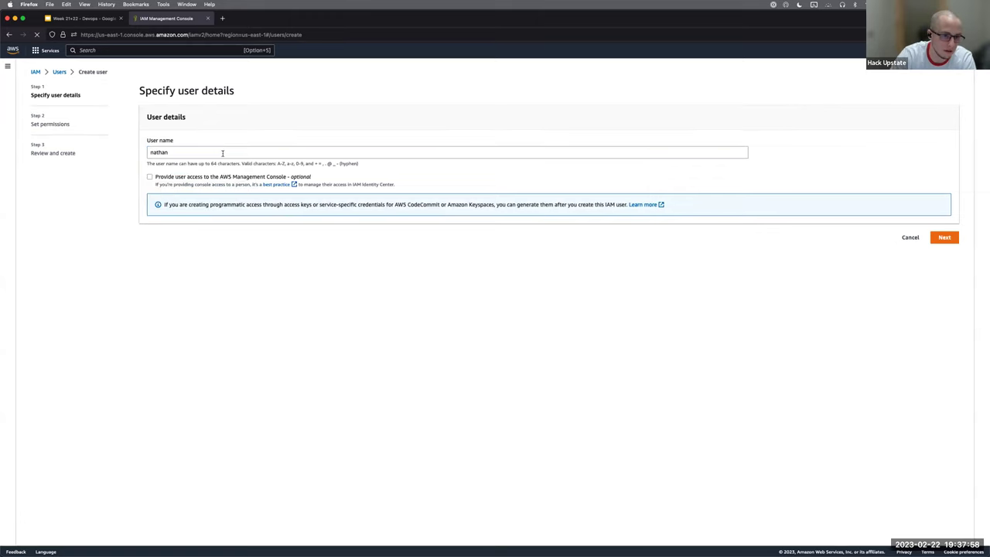
{"action": "left_click", "coordinate": [221, 154]}
{"action": "left_click", "coordinate": [261, 262]}
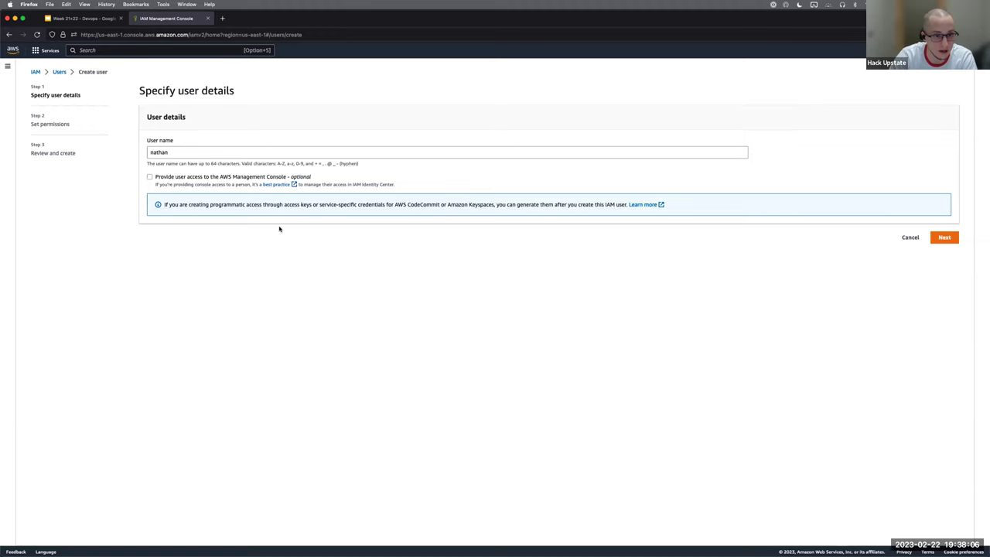
{"action": "left_click", "coordinate": [167, 150]}
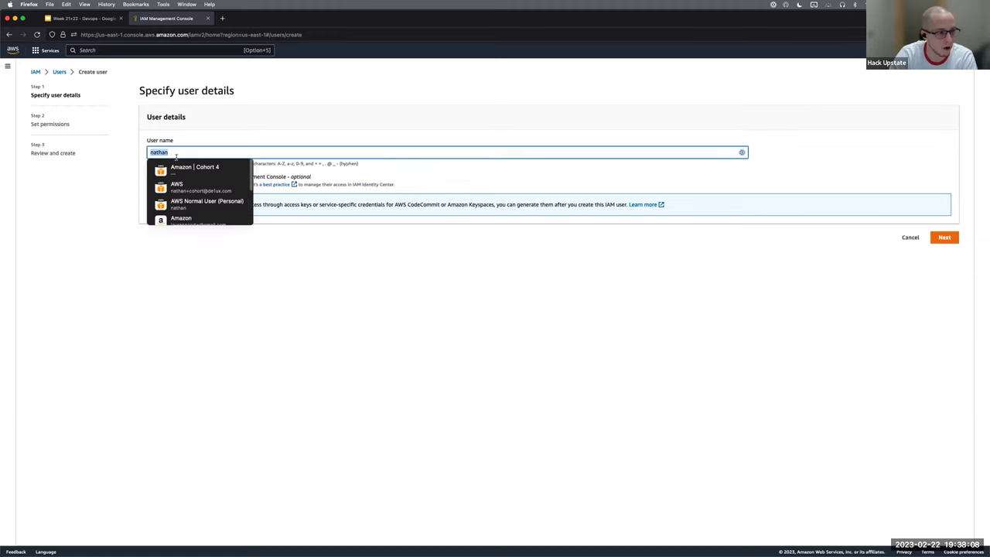
{"action": "left_click", "coordinate": [171, 134]}
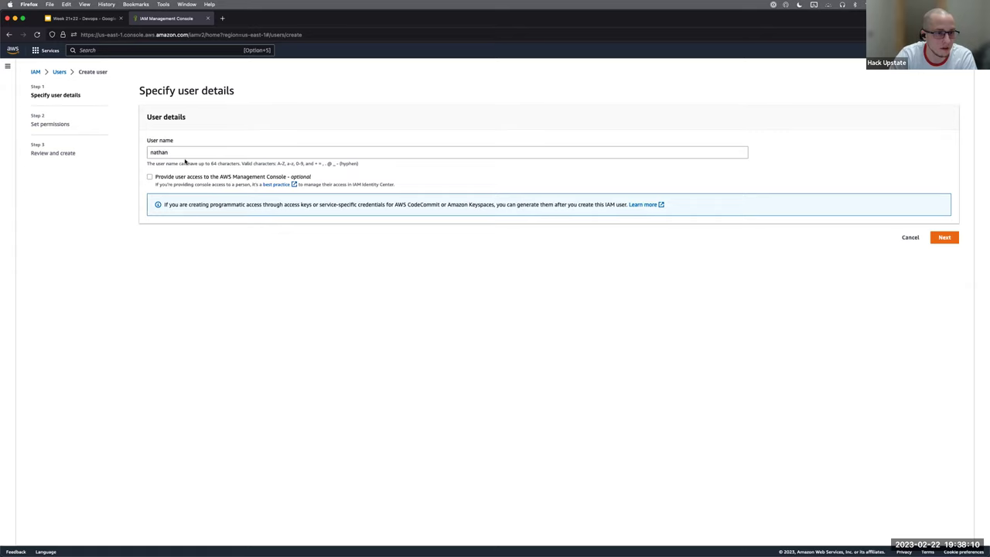
- Choose Attach policies directly and tick the AdministratorAccess policy for nathan
{"action": "left_click", "coordinate": [940, 240]}
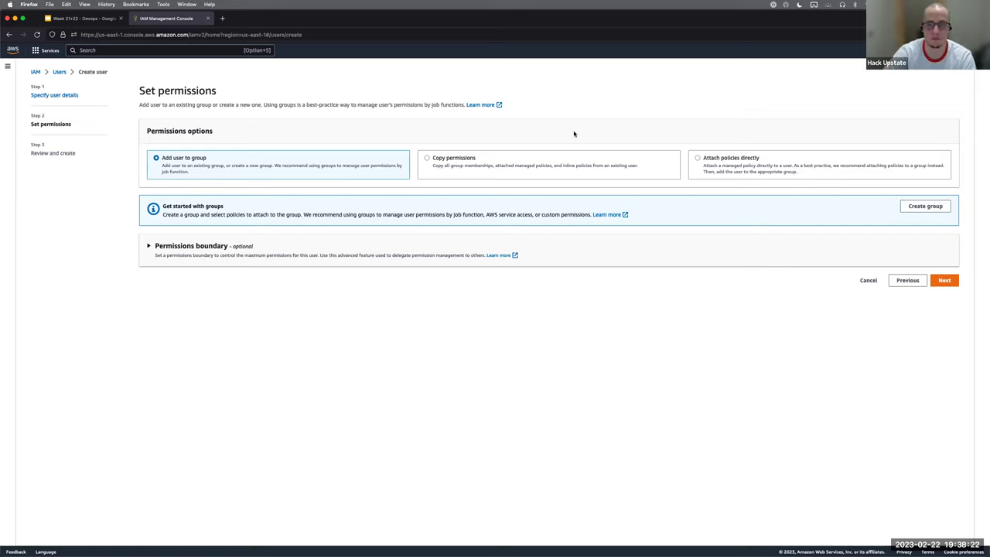
{"action": "left_click", "coordinate": [717, 159]}
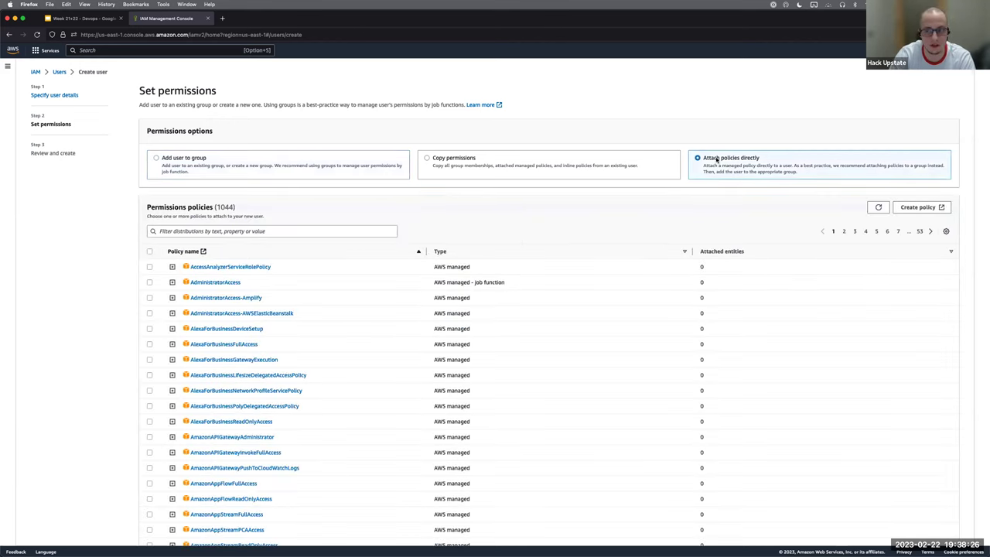
{"action": "left_click", "coordinate": [254, 229]}
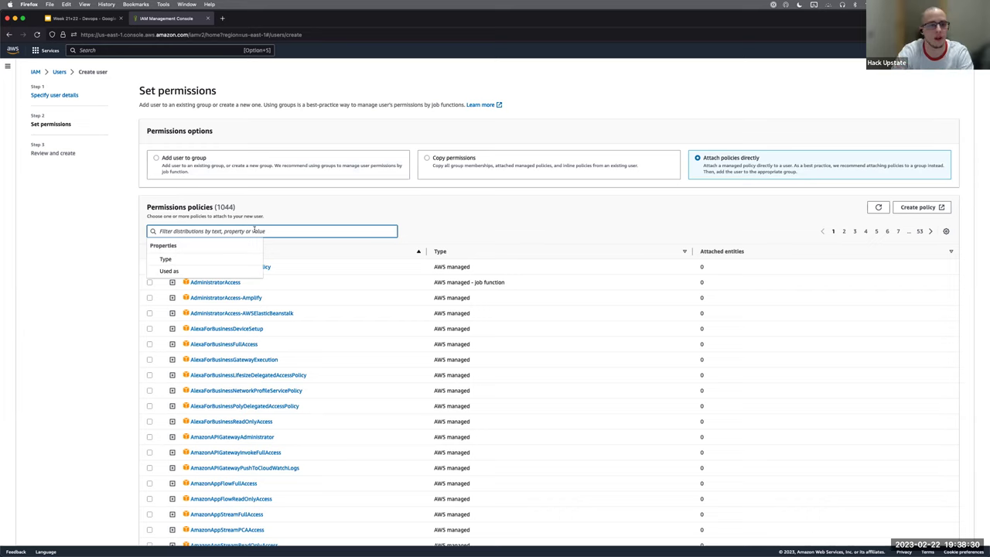
{"action": "left_click", "coordinate": [134, 294]}
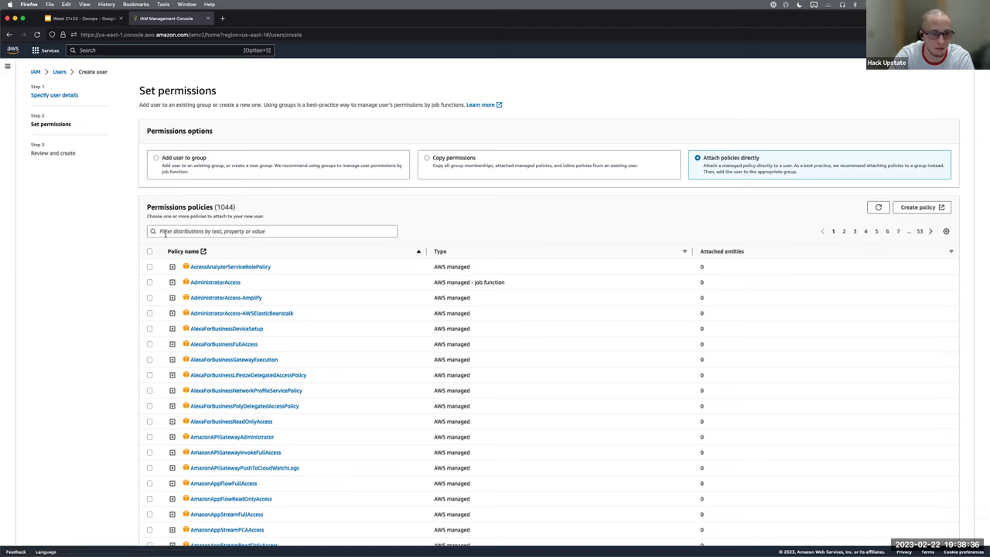
{"action": "left_click", "coordinate": [150, 282]}
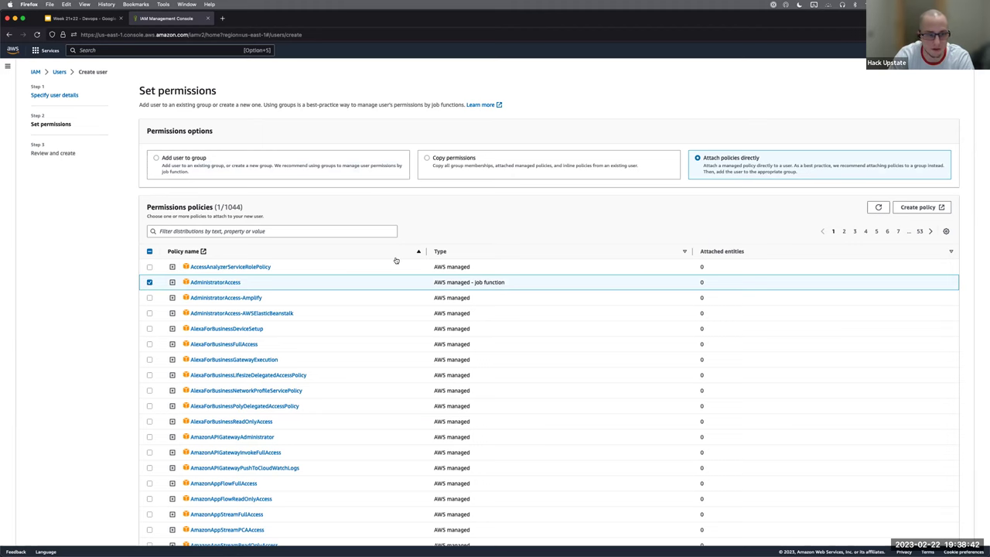
{"action": "scroll", "coordinate": [394, 261], "scroll_direction": "down", "scroll_amount": 1}
{"action": "scroll", "coordinate": [408, 252], "scroll_direction": "up", "scroll_amount": 1}
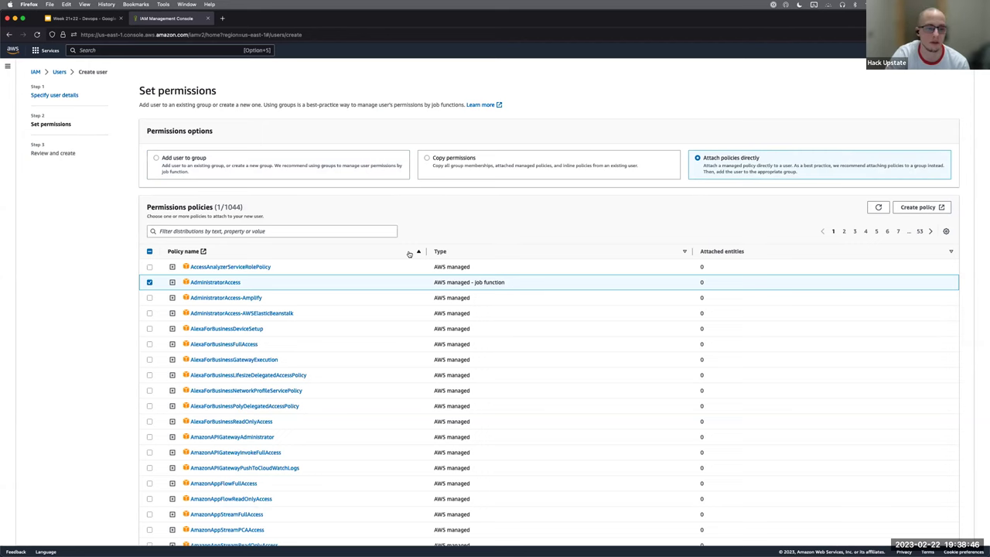
{"action": "scroll", "coordinate": [409, 254], "scroll_direction": "down", "scroll_amount": 3}
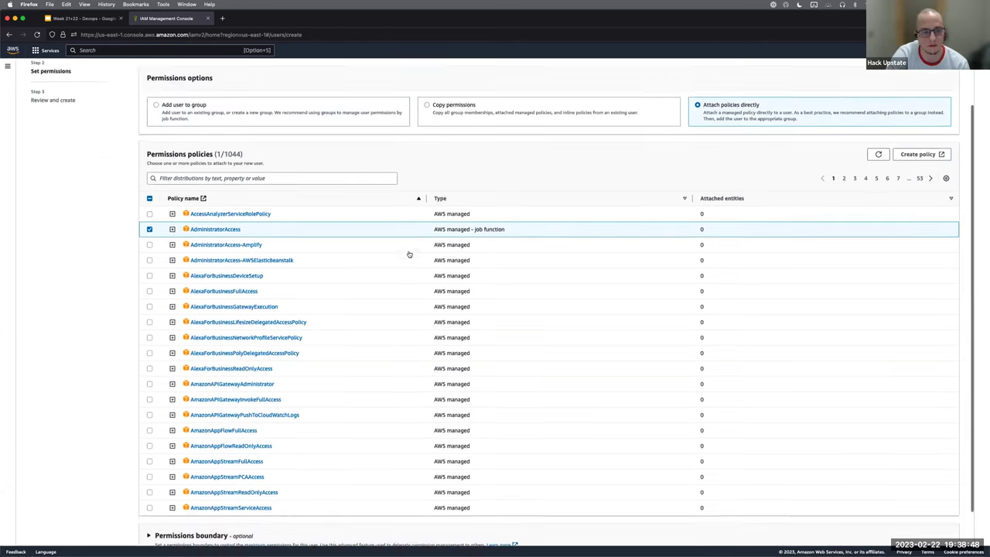
- Review and create user nathan, check its details, then return to the Users list
{"action": "left_click", "coordinate": [934, 534]}
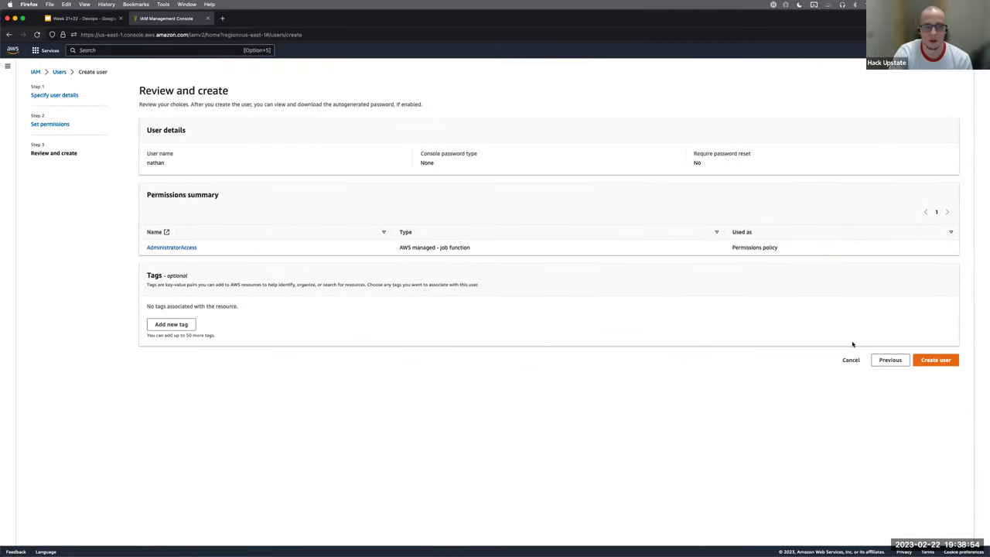
{"action": "left_click", "coordinate": [940, 363]}
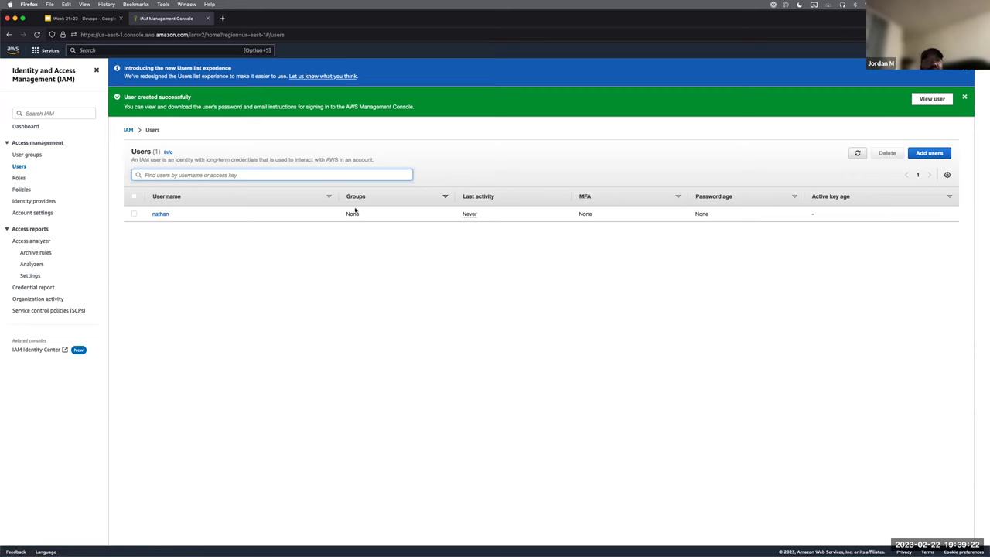
{"action": "left_click", "coordinate": [168, 215]}
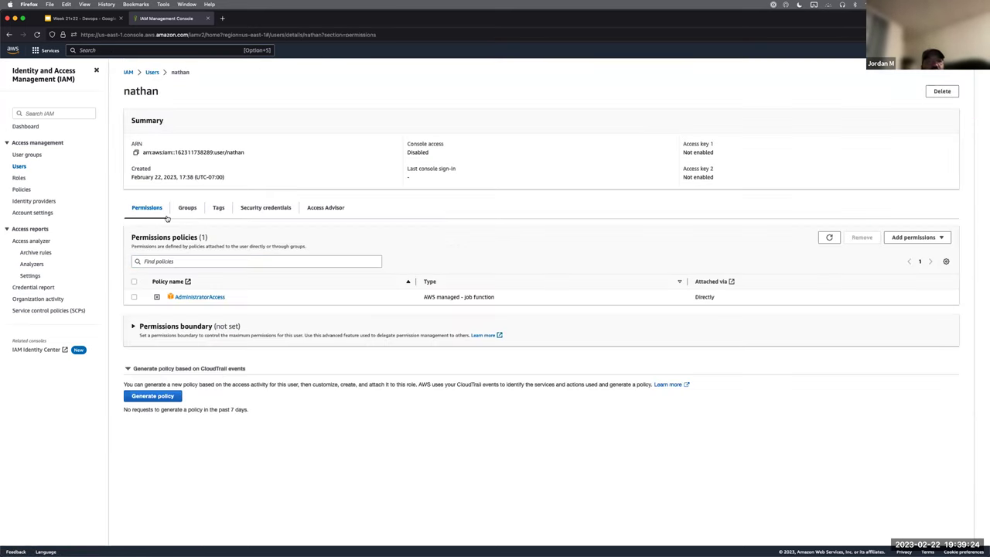
{"action": "key", "text": "super+bracketleft"}
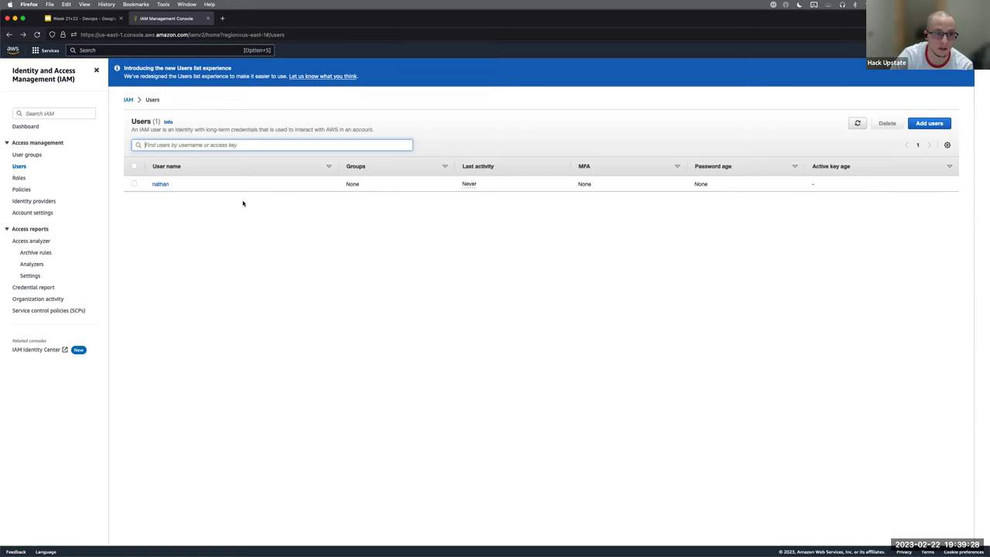
- Start a second IAM user named nathan-2
{"action": "left_click", "coordinate": [931, 123]}
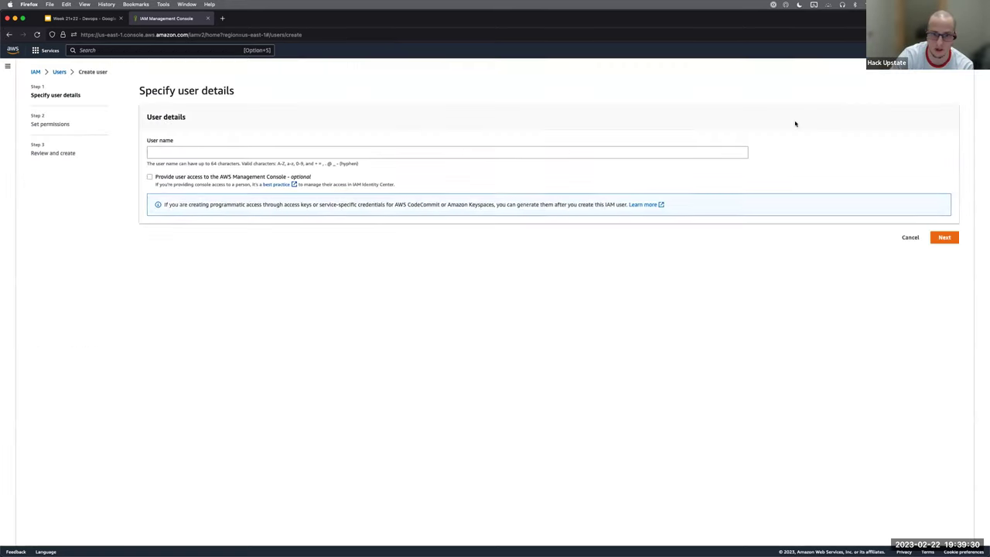
{"action": "left_click", "coordinate": [186, 148]}
{"action": "type", "text": "nathan-2"}
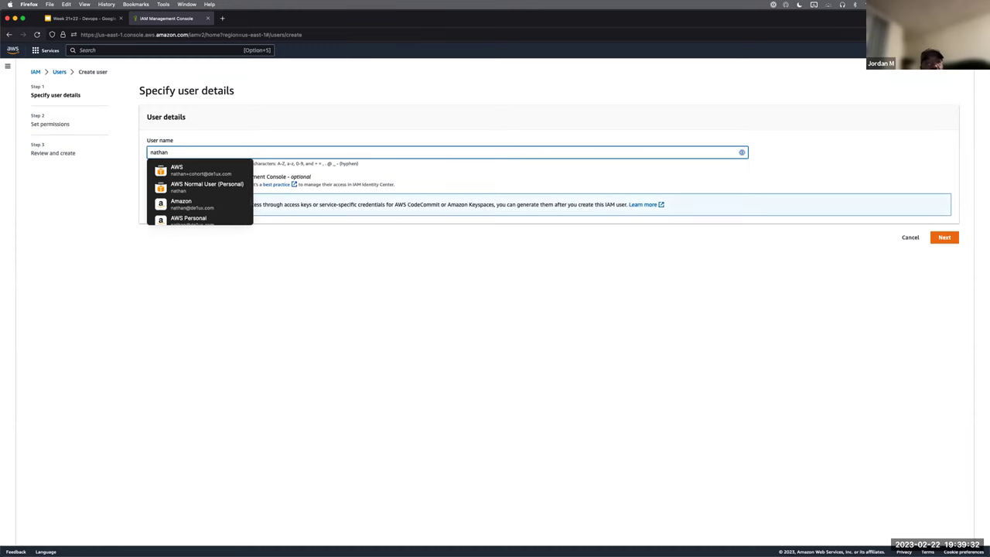
{"action": "left_click", "coordinate": [487, 323]}
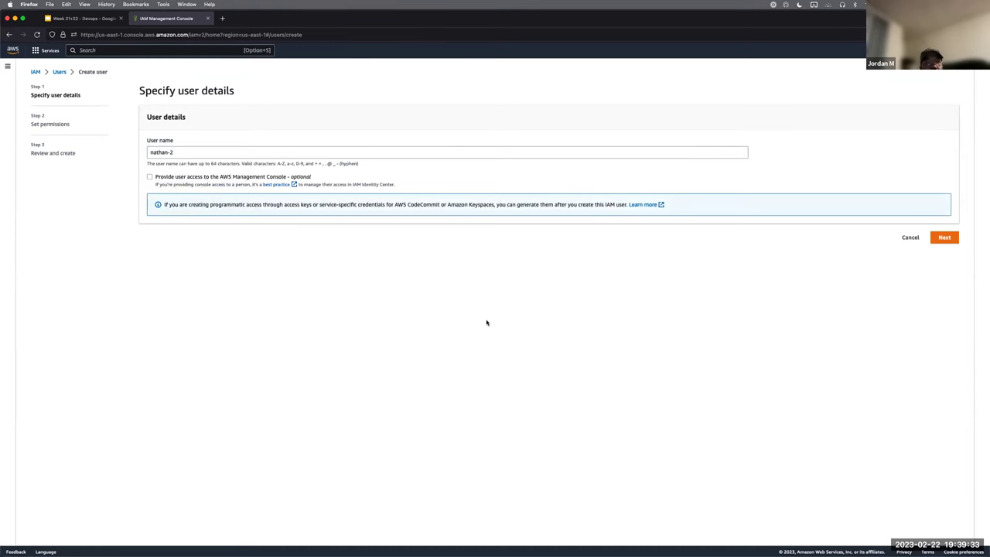
- Attach the AdministratorAccess policy directly to nathan-2
{"action": "left_click", "coordinate": [945, 238]}
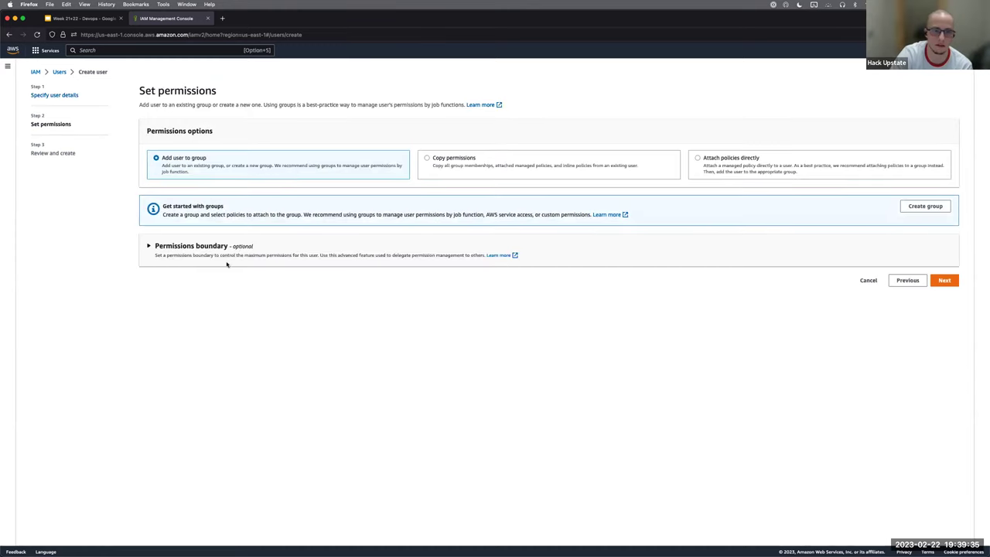
{"action": "left_click", "coordinate": [730, 147]}
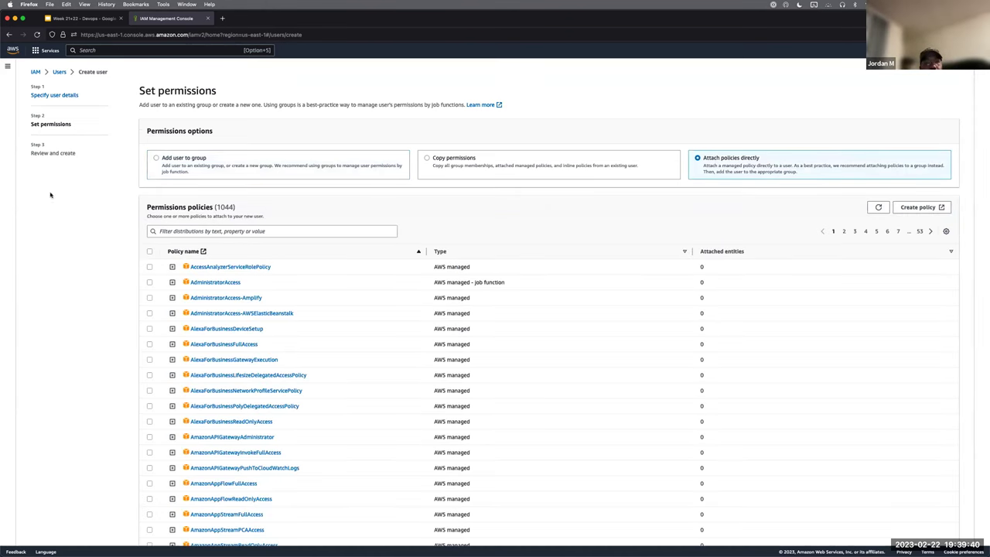
{"action": "left_click", "coordinate": [151, 282]}
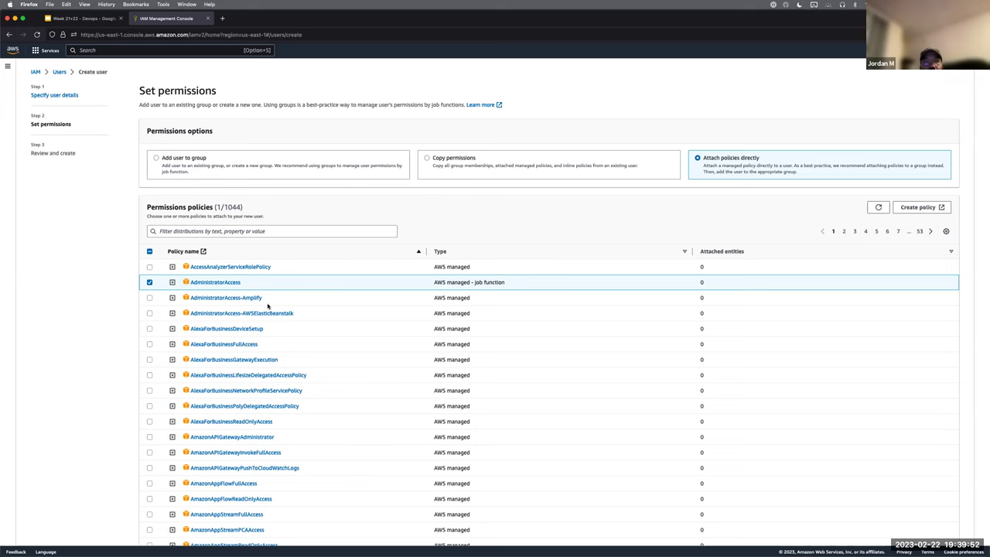
{"action": "scroll", "coordinate": [272, 282], "scroll_direction": "down", "scroll_amount": 3}
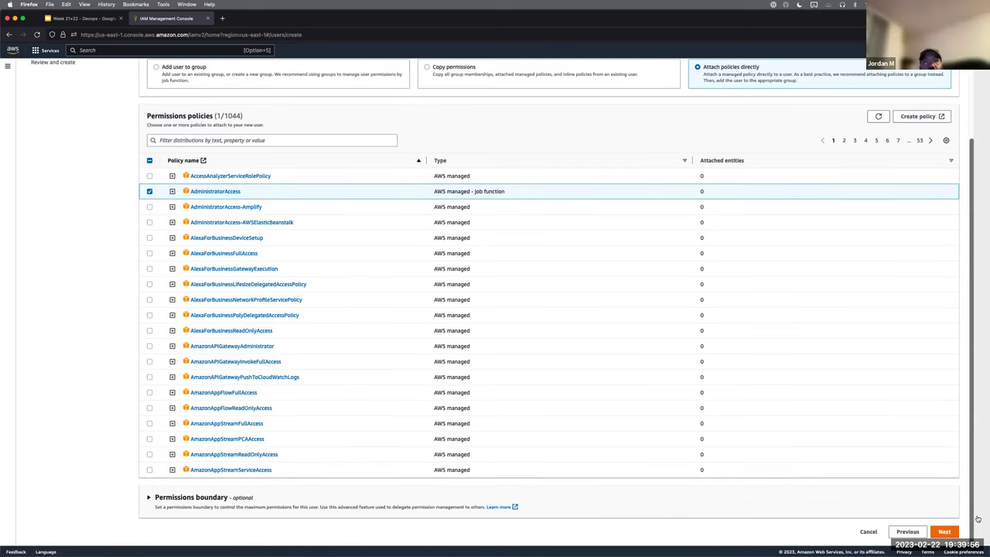
- Continue to review, then cancel the user and confirm leaving the page
{"action": "left_click", "coordinate": [945, 531]}
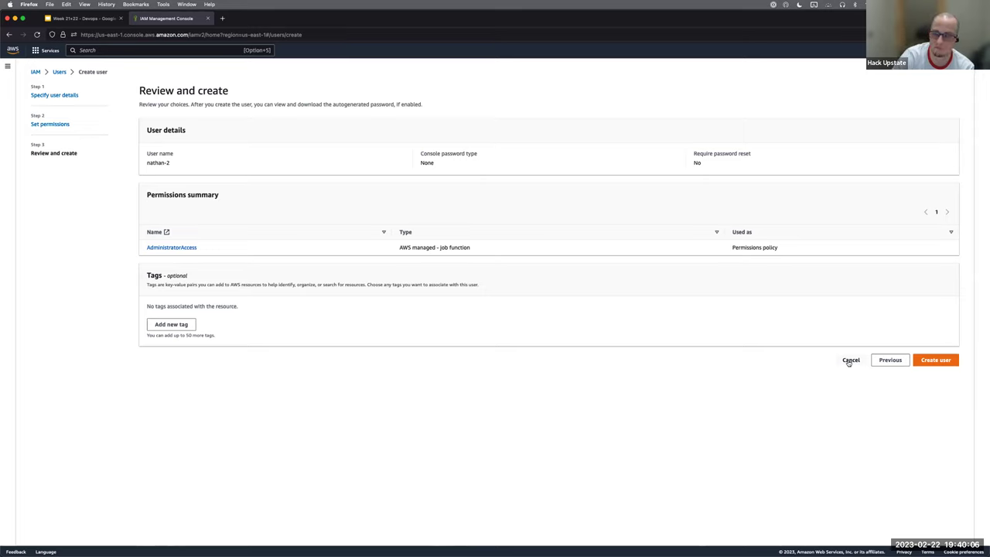
{"action": "left_click", "coordinate": [848, 362]}
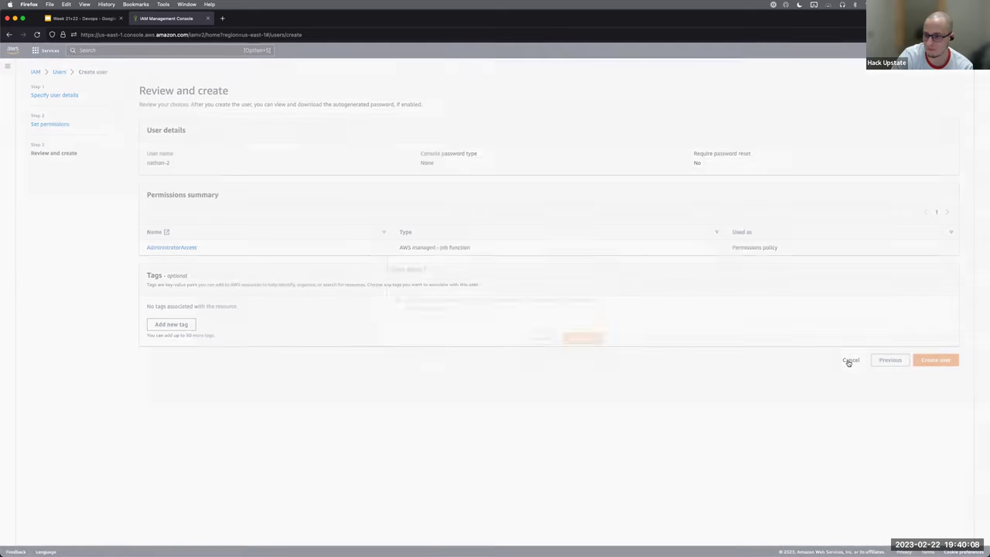
{"action": "left_click", "coordinate": [591, 336]}
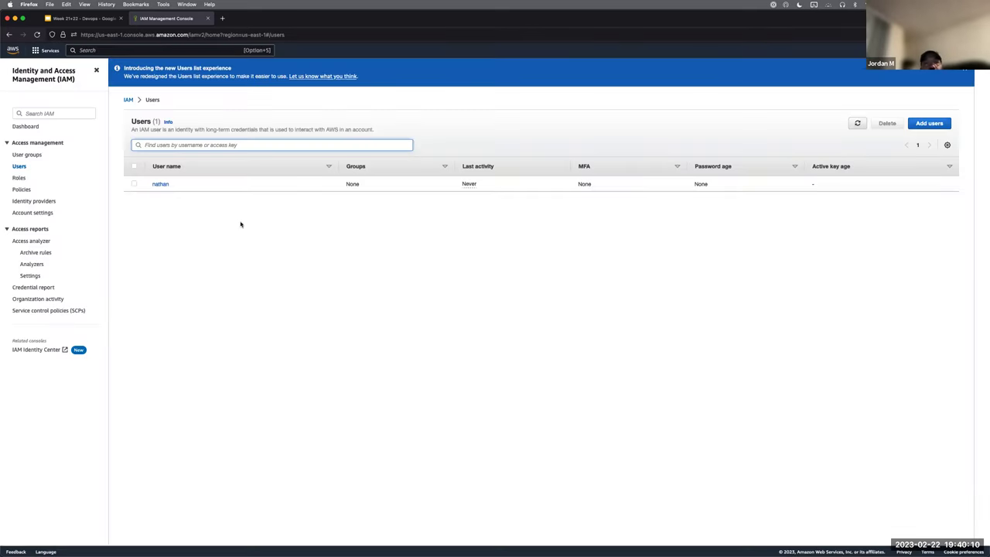
- Open user nathan's Security credentials tab
{"action": "left_click", "coordinate": [196, 300]}
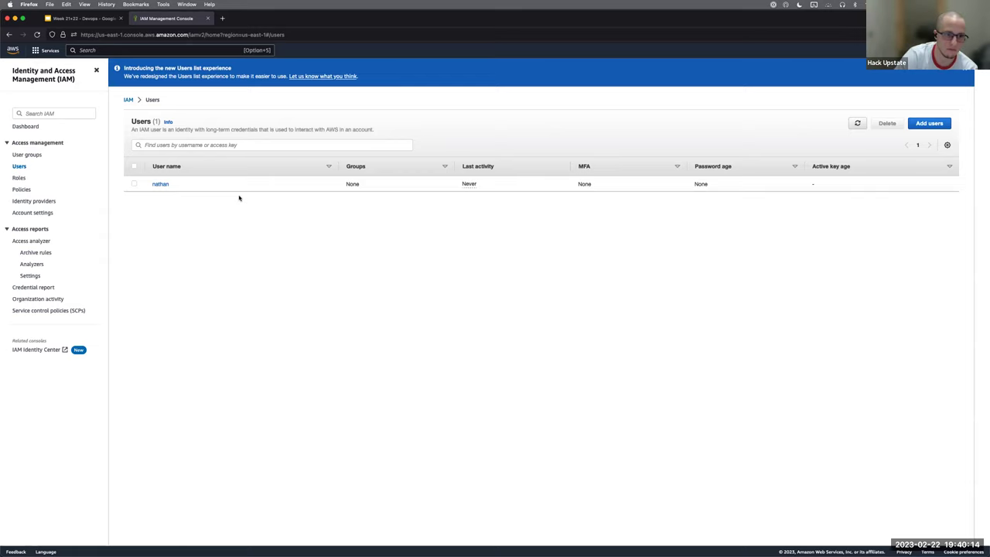
{"action": "left_click", "coordinate": [160, 184]}
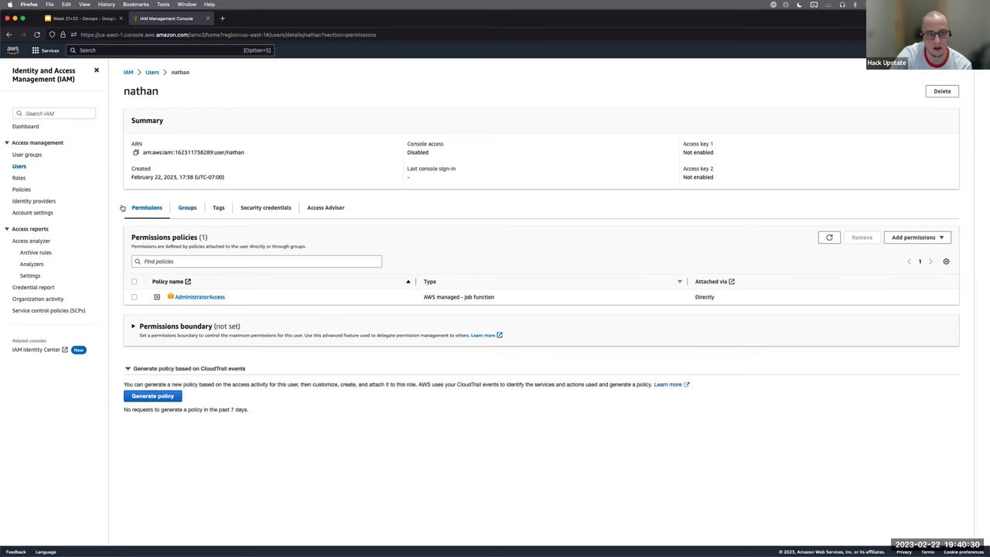
{"action": "left_click", "coordinate": [257, 208]}
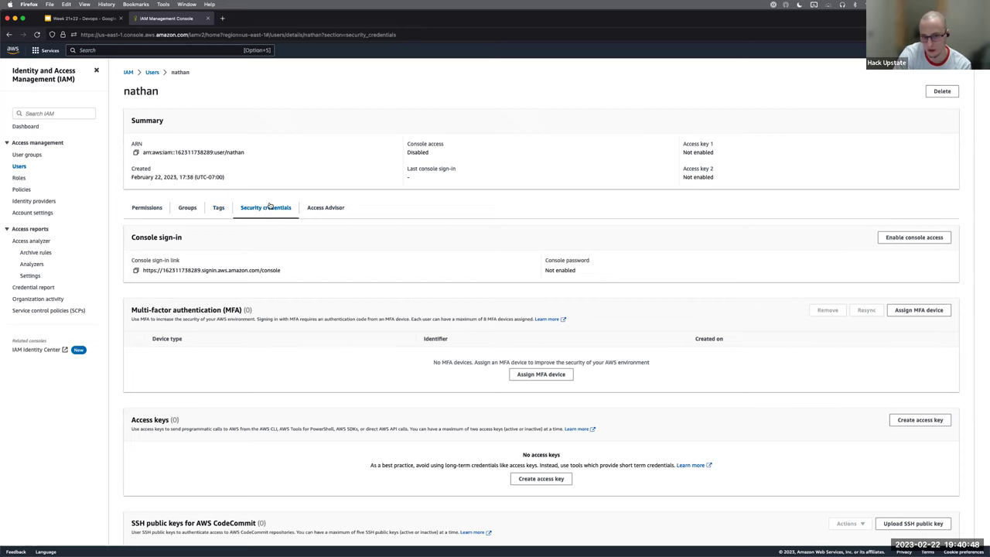
{"action": "scroll", "coordinate": [269, 205], "scroll_direction": "up", "scroll_amount": 5}
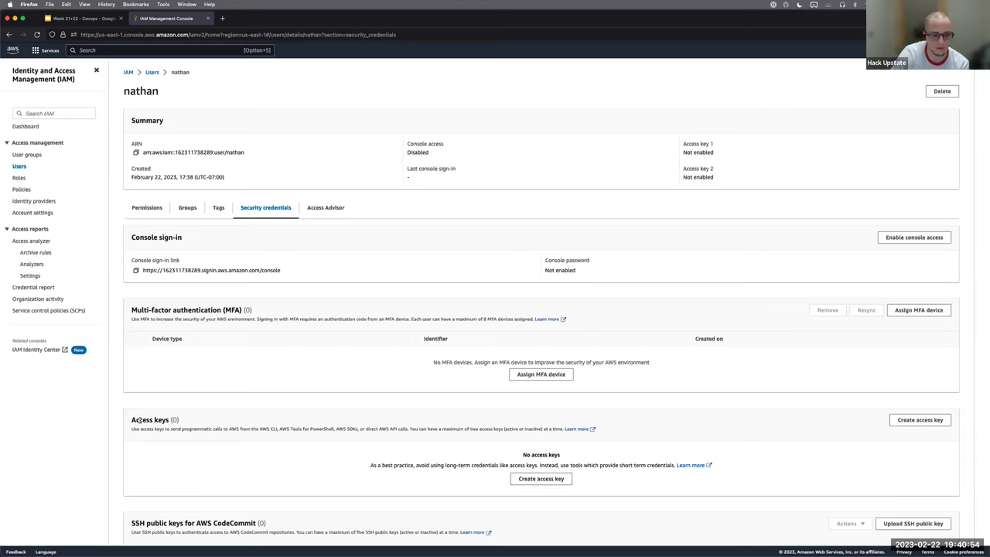
- Highlight the empty Access keys section, then begin creating an access key
{"action": "left_click_drag", "start_coordinate": [132, 419], "coordinate": [178, 419]}
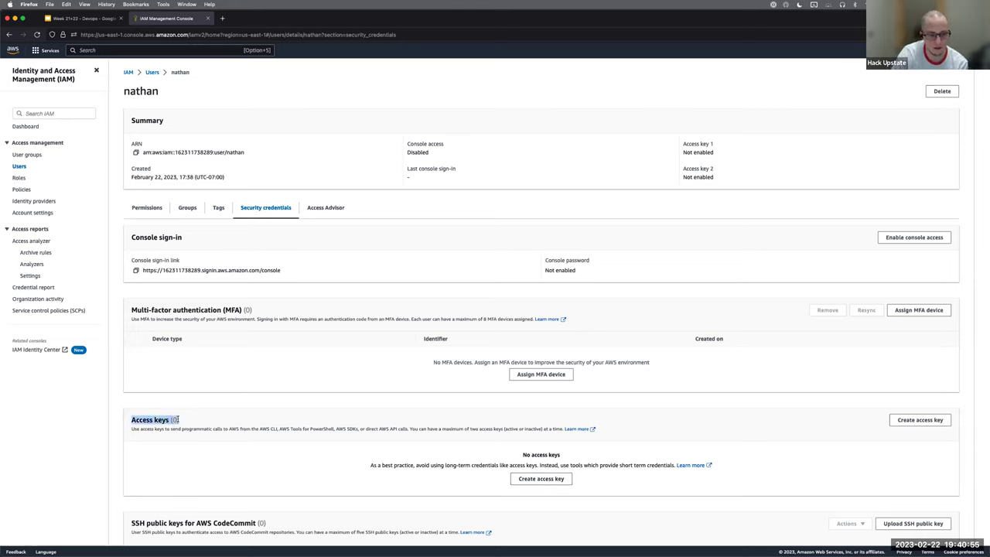
{"action": "left_click", "coordinate": [514, 452]}
{"action": "left_click_drag", "start_coordinate": [562, 456], "coordinate": [507, 458]}
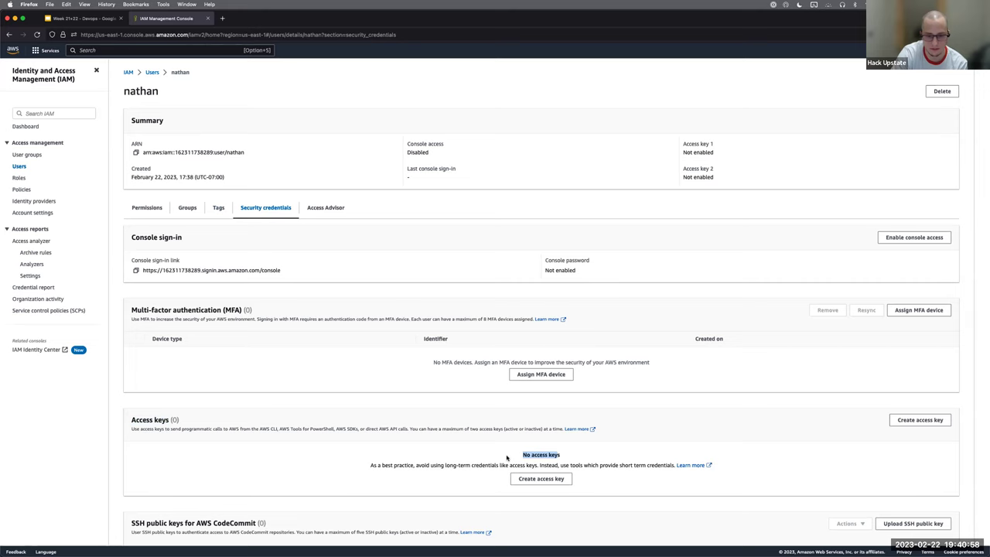
{"action": "left_click", "coordinate": [530, 461]}
{"action": "left_click", "coordinate": [565, 480]}
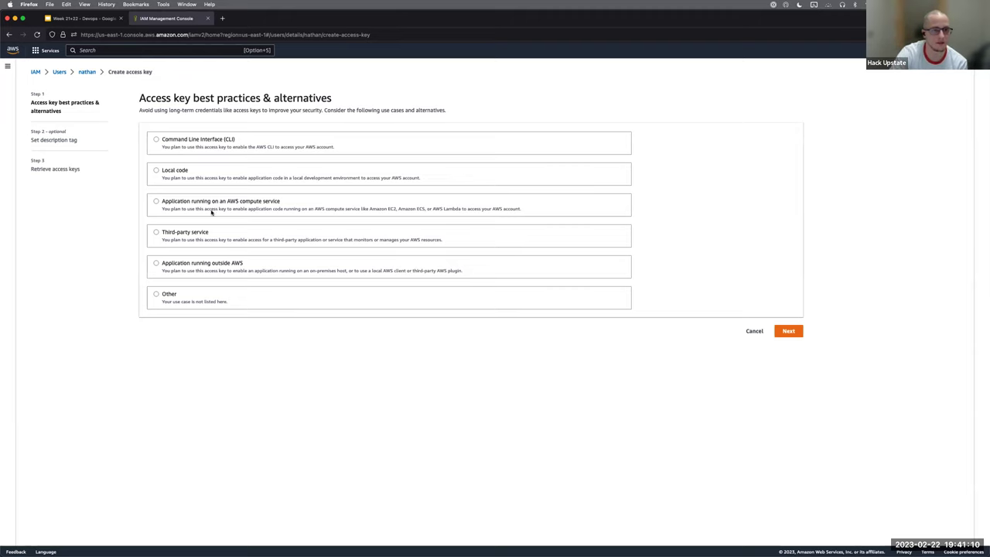
- Pick Command Line Interface (CLI) and tick 'I understand the above recommendation'
{"action": "left_click", "coordinate": [156, 140]}
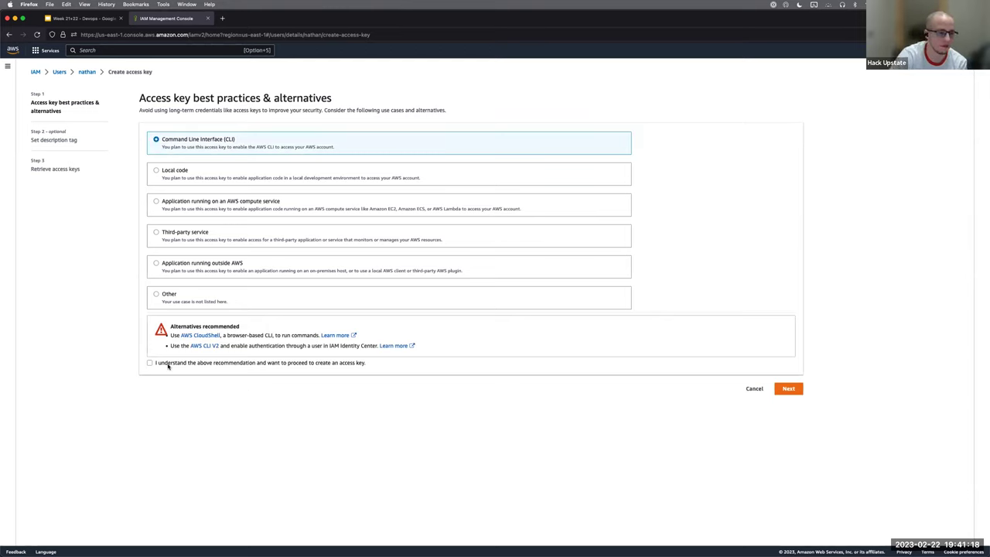
{"action": "left_click", "coordinate": [167, 365]}
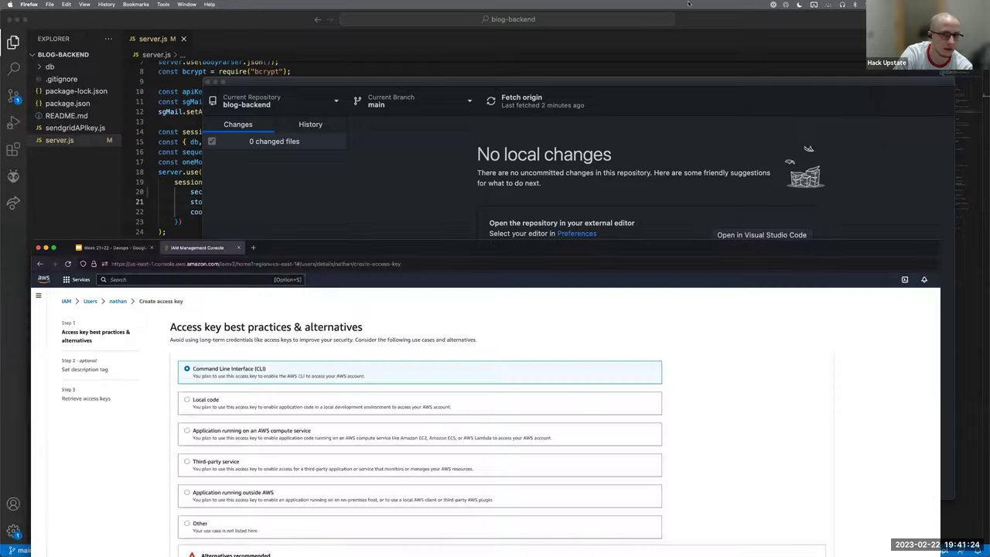
- Advance the access-key wizard, minimize Firefox, and open the Desktop access-key screenshot in Preview
{"action": "left_click", "coordinate": [789, 389]}
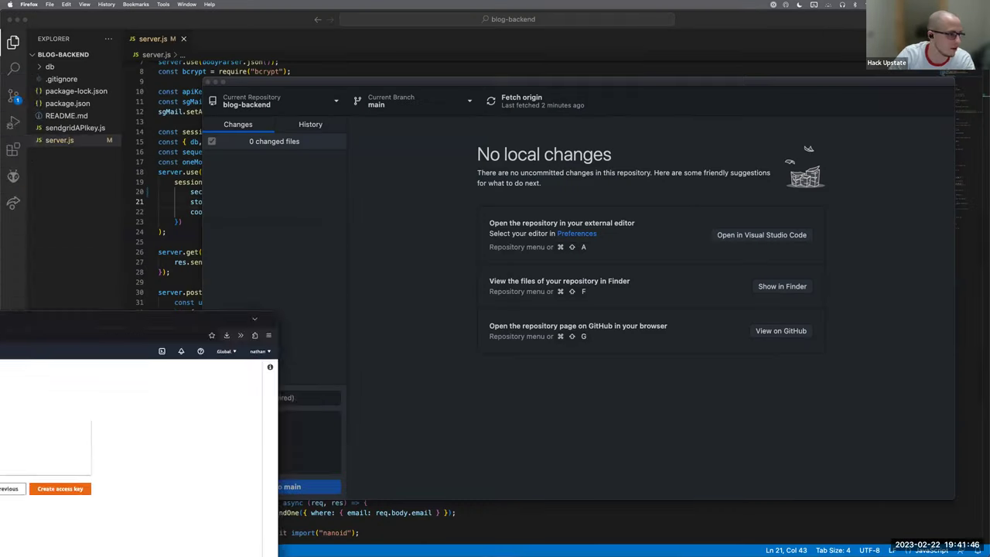
{"action": "key", "text": "super+m"}
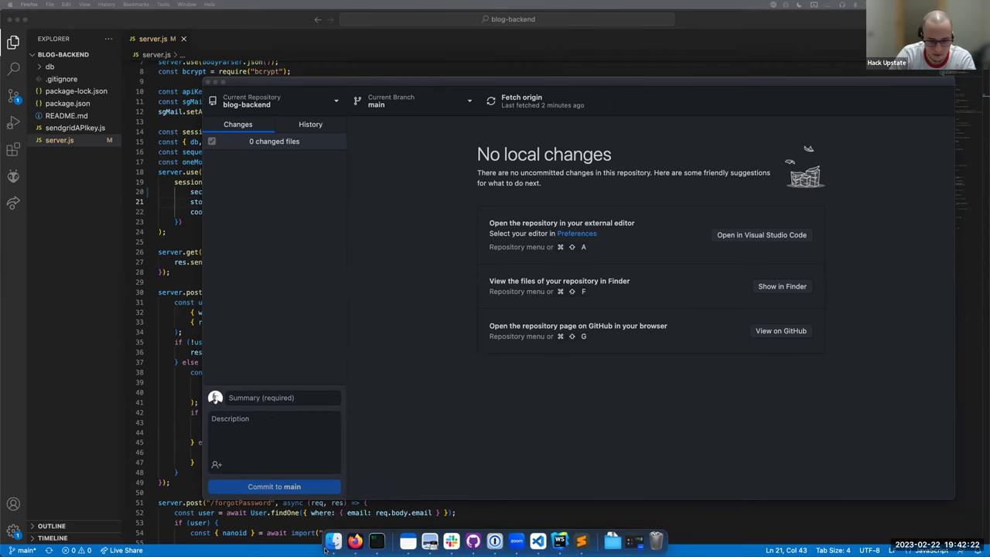
{"action": "left_click", "coordinate": [333, 541]}
{"action": "double_click", "coordinate": [273, 265]}
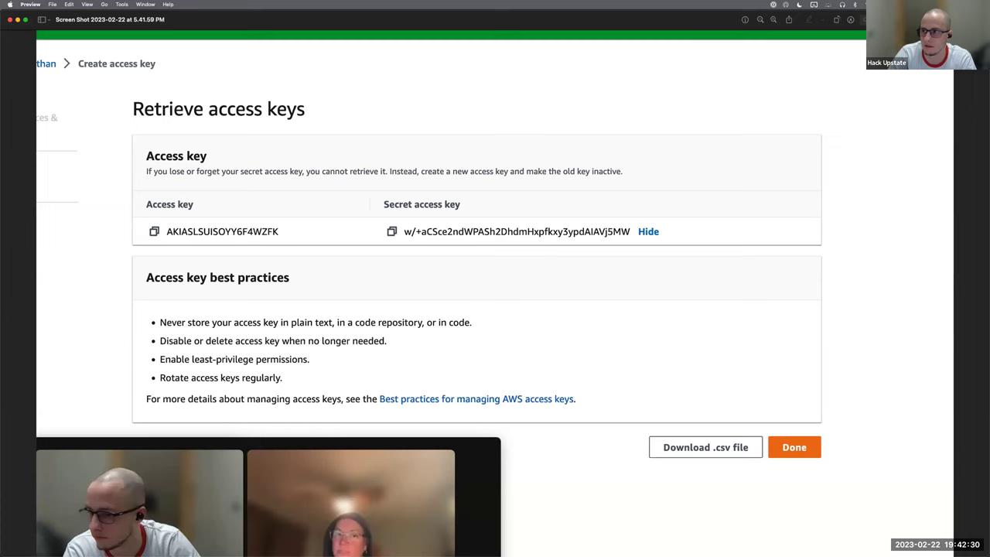
{"action": "left_click_drag", "start_coordinate": [131, 198], "coordinate": [311, 252]}
{"action": "left_click_drag", "start_coordinate": [365, 194], "coordinate": [730, 261]}
{"action": "left_click_drag", "start_coordinate": [641, 436], "coordinate": [763, 459]}
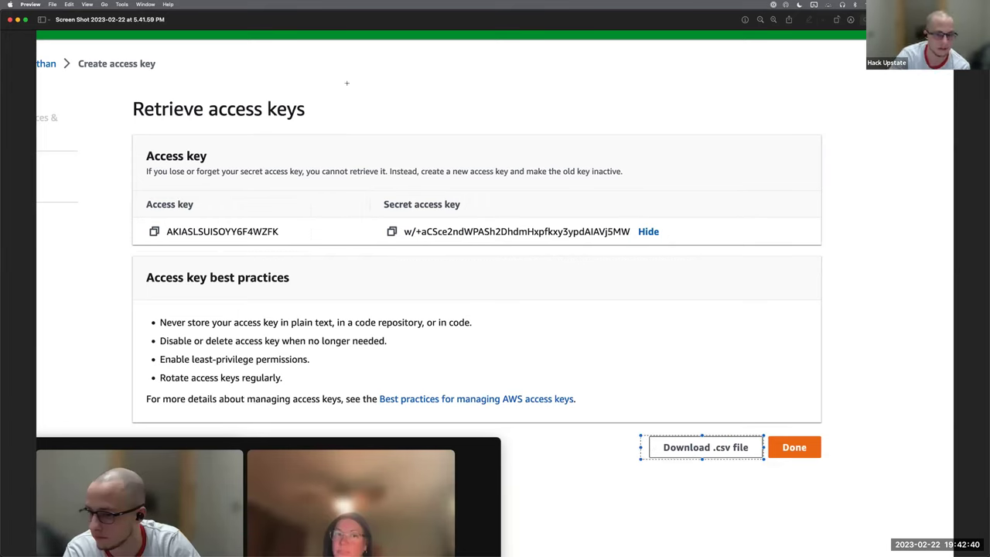
{"action": "left_click_drag", "start_coordinate": [125, 190], "coordinate": [699, 252]}
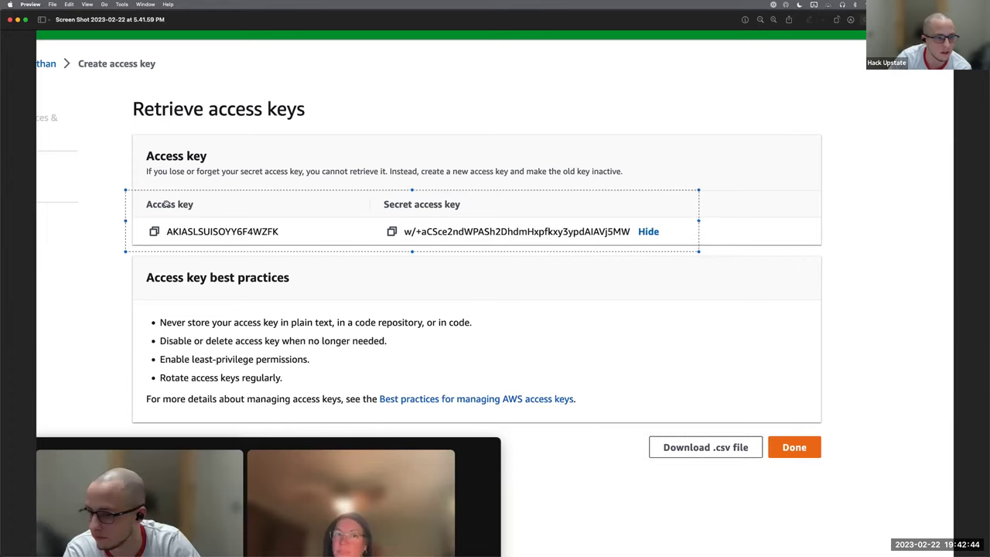
{"action": "left_click_drag", "start_coordinate": [119, 171], "coordinate": [681, 274]}
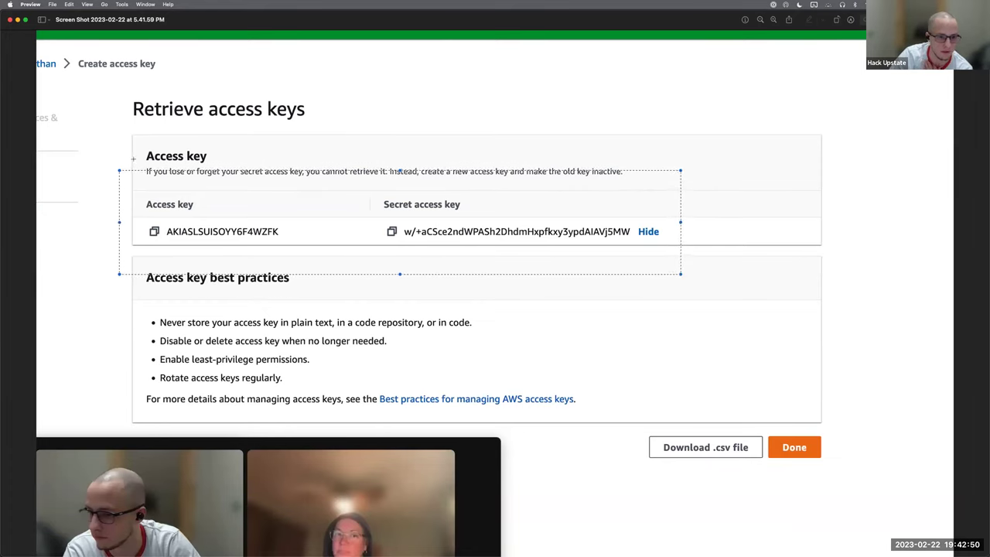
{"action": "left_click_drag", "start_coordinate": [113, 182], "coordinate": [710, 272]}
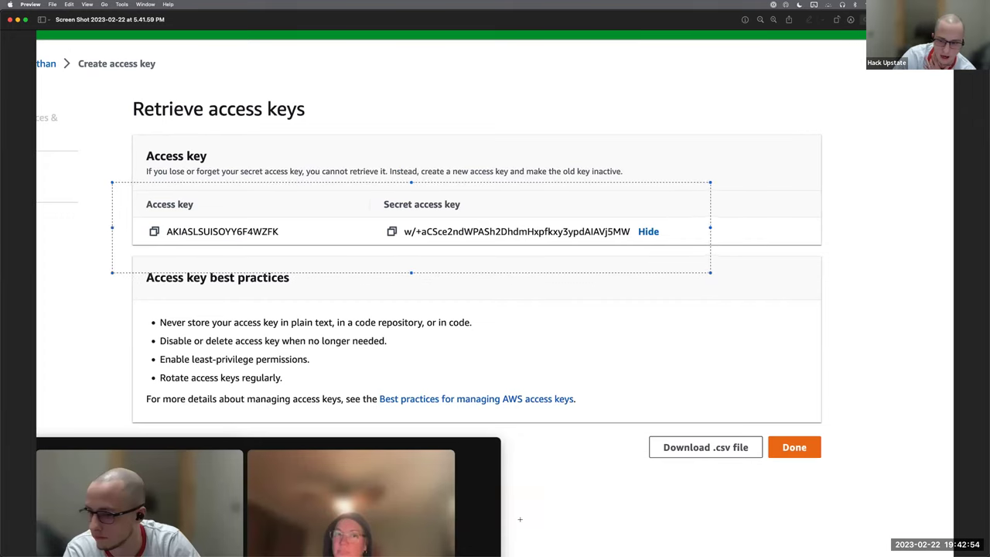
{"action": "left_click_drag", "start_coordinate": [621, 405], "coordinate": [769, 493]}
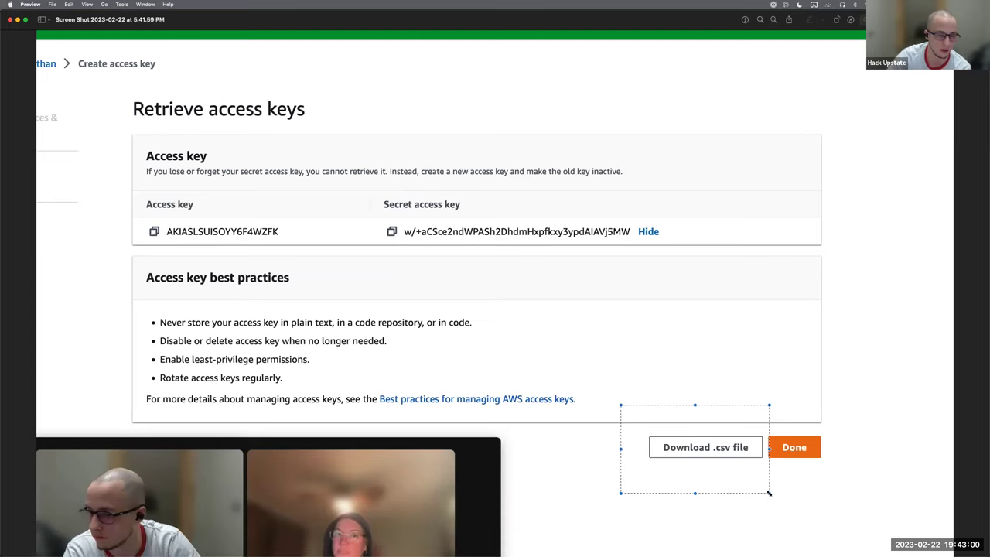
{"action": "left_click", "coordinate": [618, 367]}
{"action": "left_click_drag", "start_coordinate": [96, 155], "coordinate": [711, 265]}
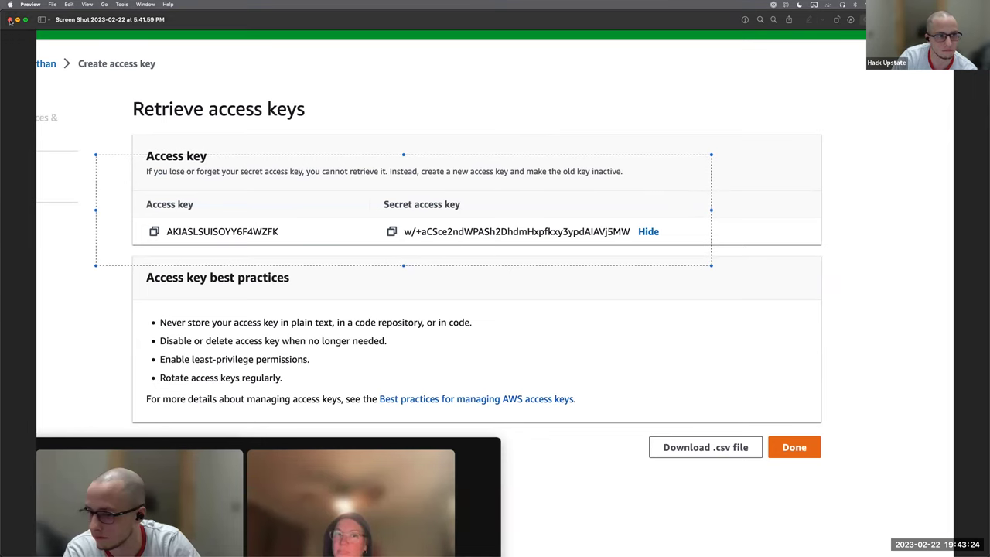
{"action": "left_click", "coordinate": [283, 92]}
{"action": "mouse_move", "coordinate": [298, 542]}
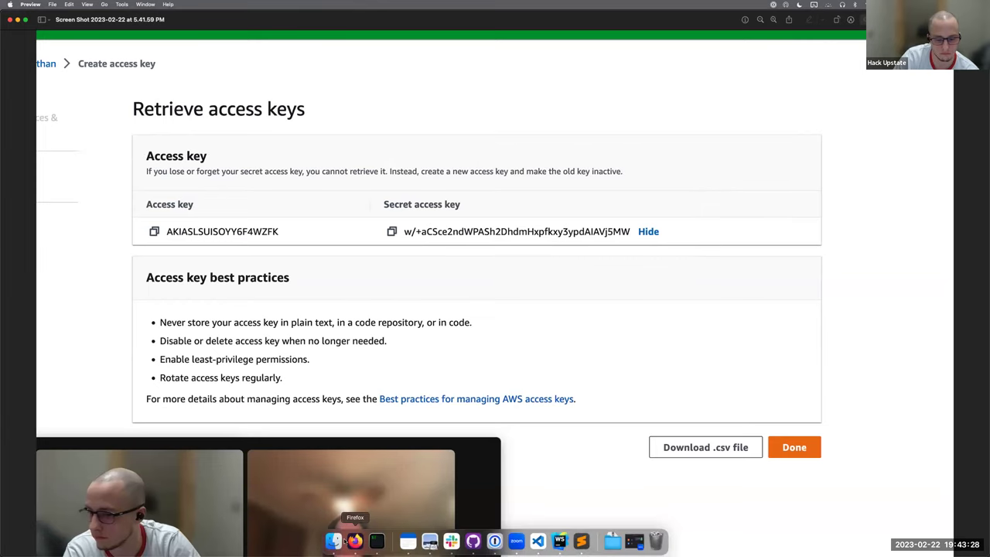
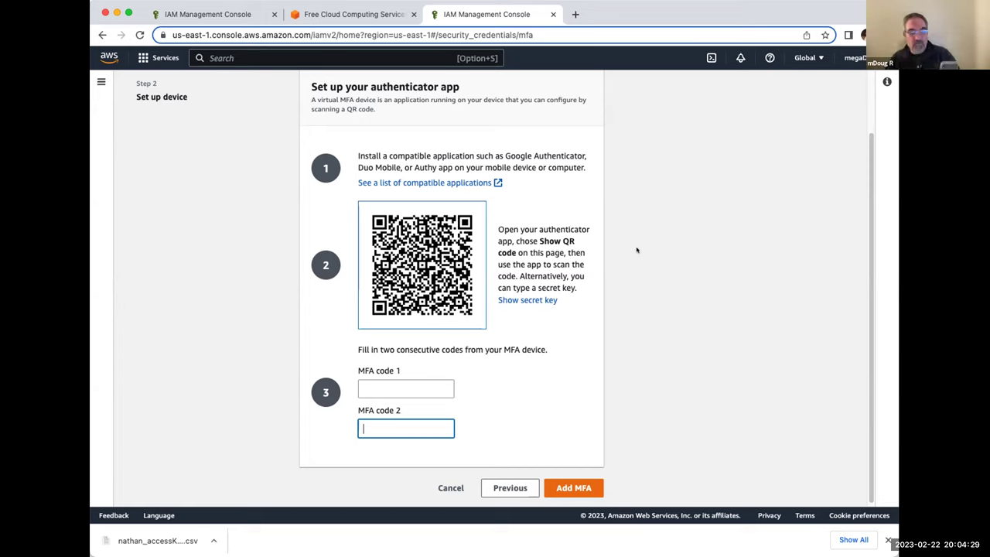
- Enter two consecutive authenticator codes in MFA code 1 and 2 and submit with Add MFA
{"action": "left_click", "coordinate": [430, 385]}
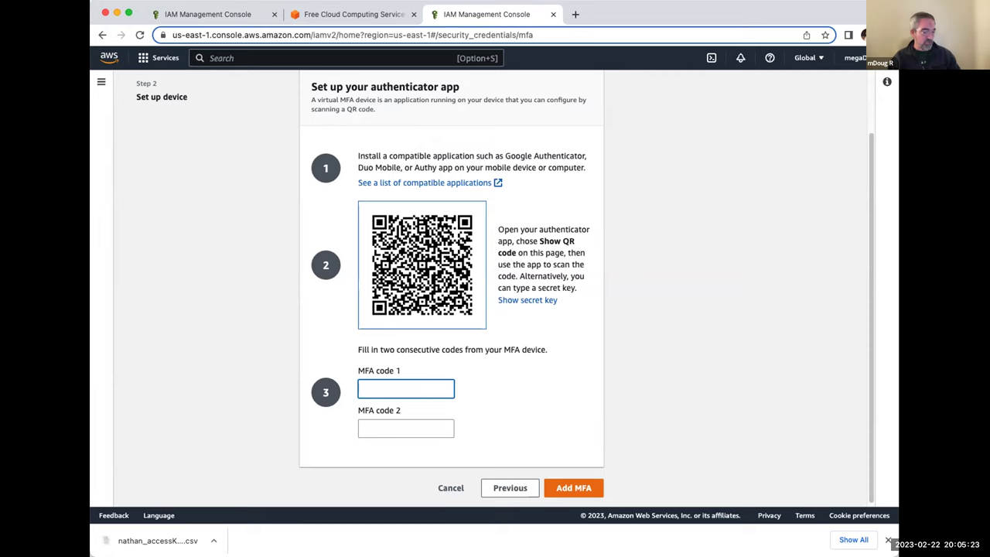
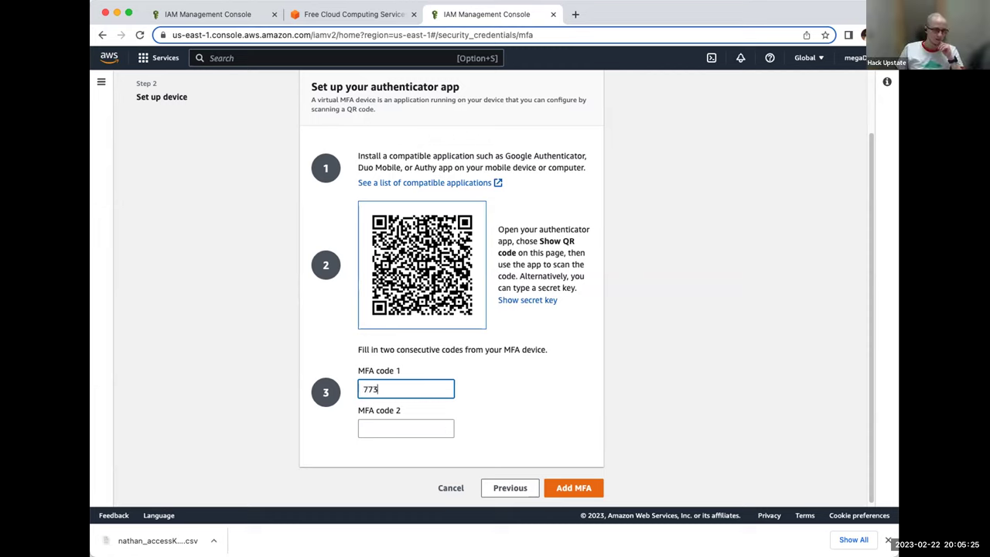
{"action": "left_click", "coordinate": [411, 428]}
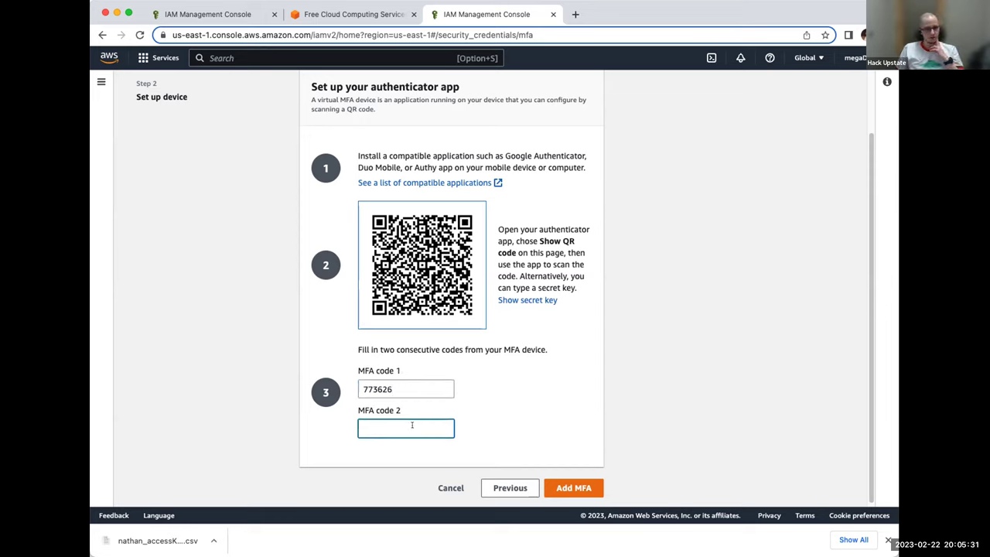
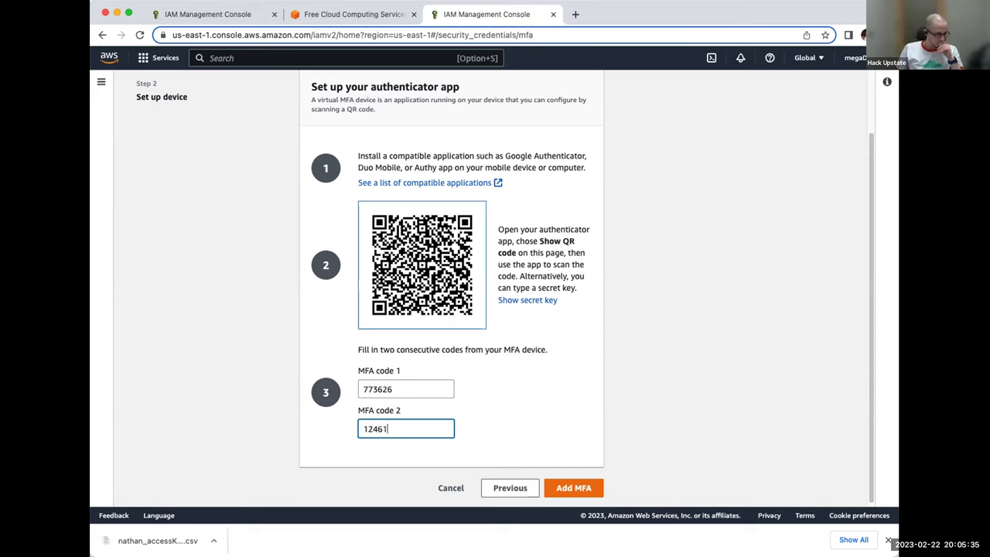
{"action": "left_click", "coordinate": [565, 491]}
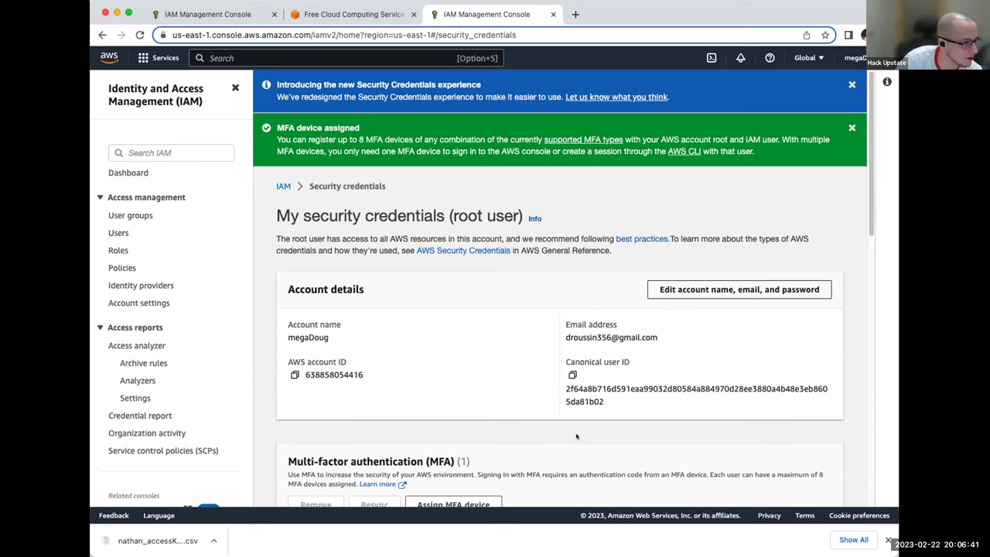
- Switch from the IAM security credentials page back to the Week 21+22 - Devops slides
{"action": "key", "text": "super+Tab"}
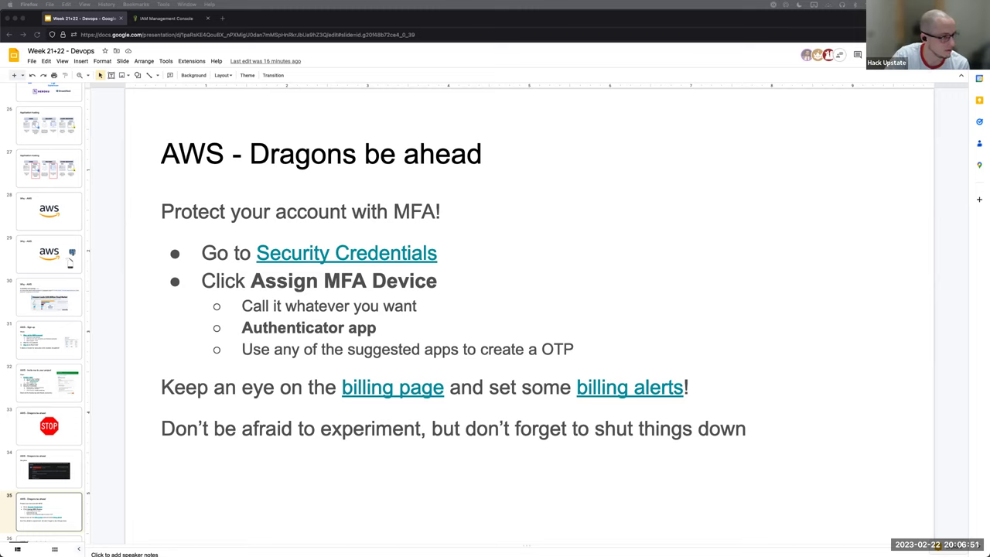
- Open the slide's billing page link to the AWS Billing console in a new tab
{"action": "key", "text": "super+Tab"}
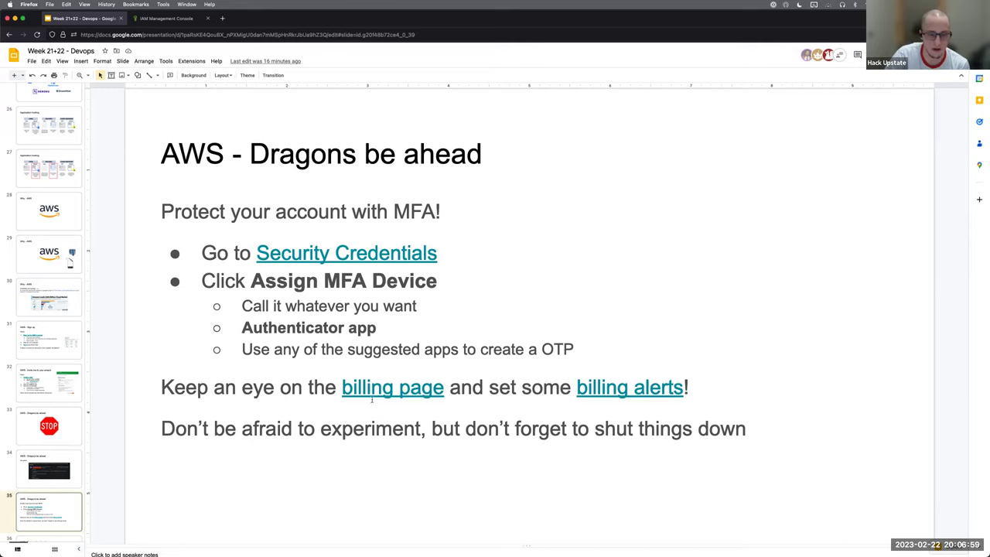
{"action": "left_click", "coordinate": [373, 396]}
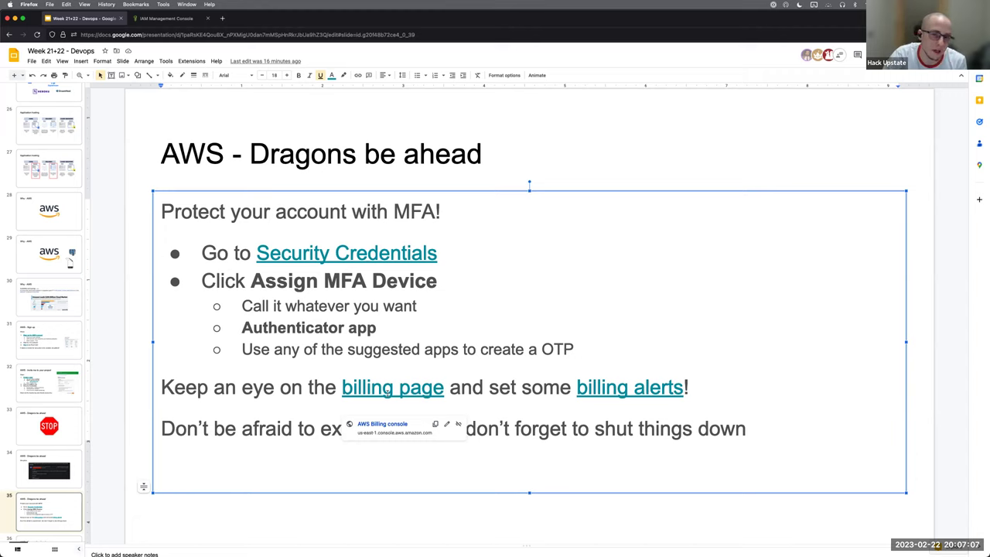
{"action": "right_click", "coordinate": [390, 424]}
{"action": "left_click", "coordinate": [395, 427]}
- Check the new Billing Dashboard tab, then return to the slides and reveal the billing alerts link
{"action": "key", "text": "ctrl+Tab"}
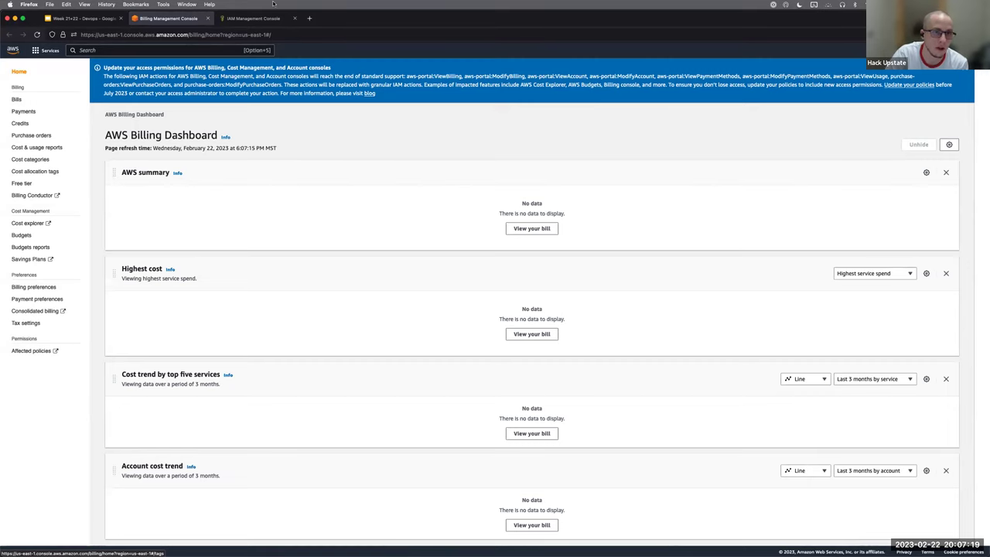
{"action": "left_click", "coordinate": [251, 17]}
{"action": "left_click", "coordinate": [84, 18]}
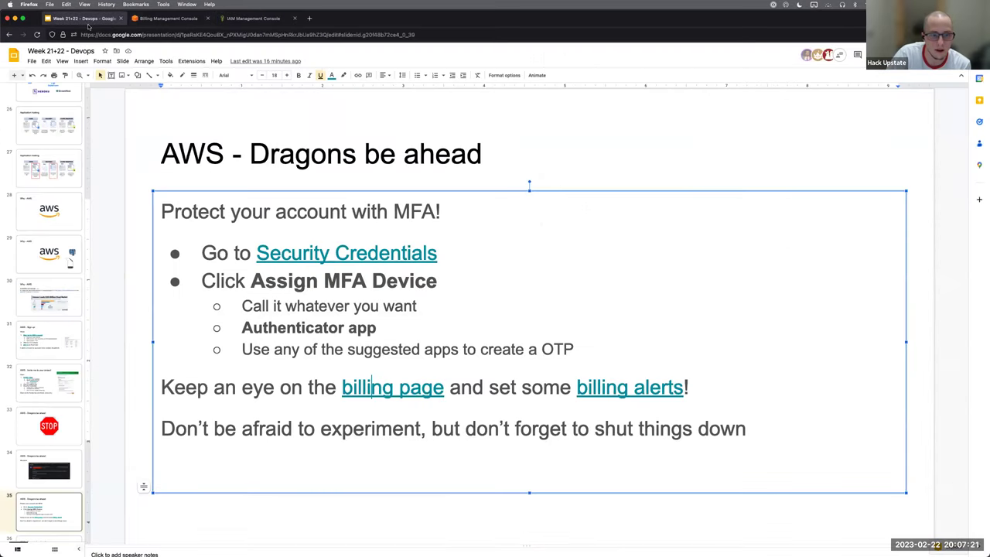
{"action": "left_click", "coordinate": [588, 387]}
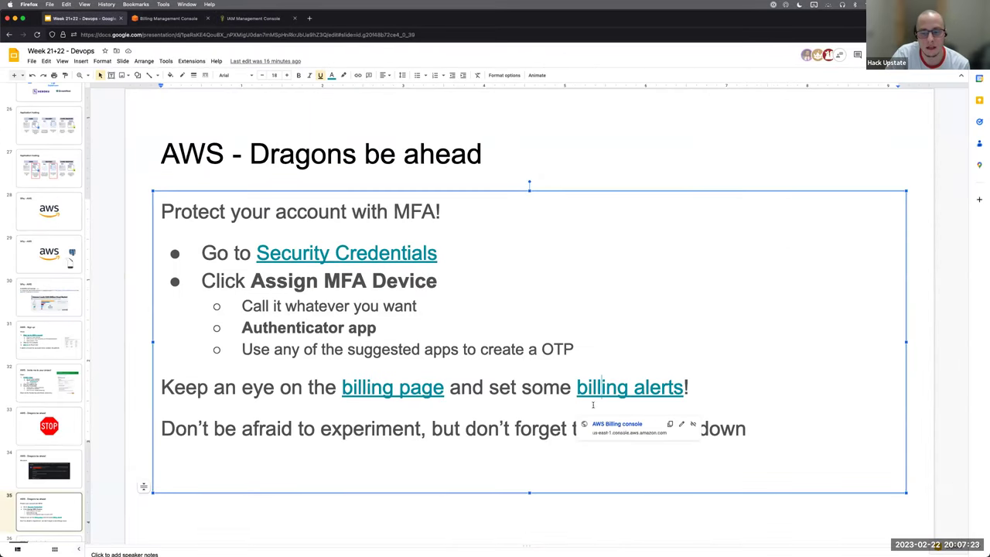
- Open Create budget from billing alerts and review the Zero spend budget template named 'My Zero-Spend Budget'
{"action": "left_click", "coordinate": [620, 427]}
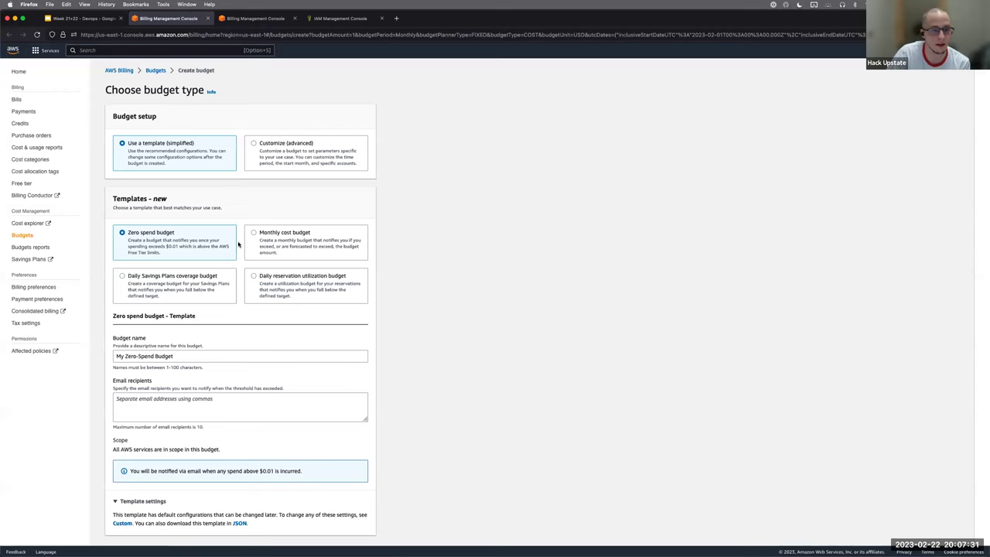
{"action": "scroll", "coordinate": [238, 244], "scroll_direction": "down", "scroll_amount": 2}
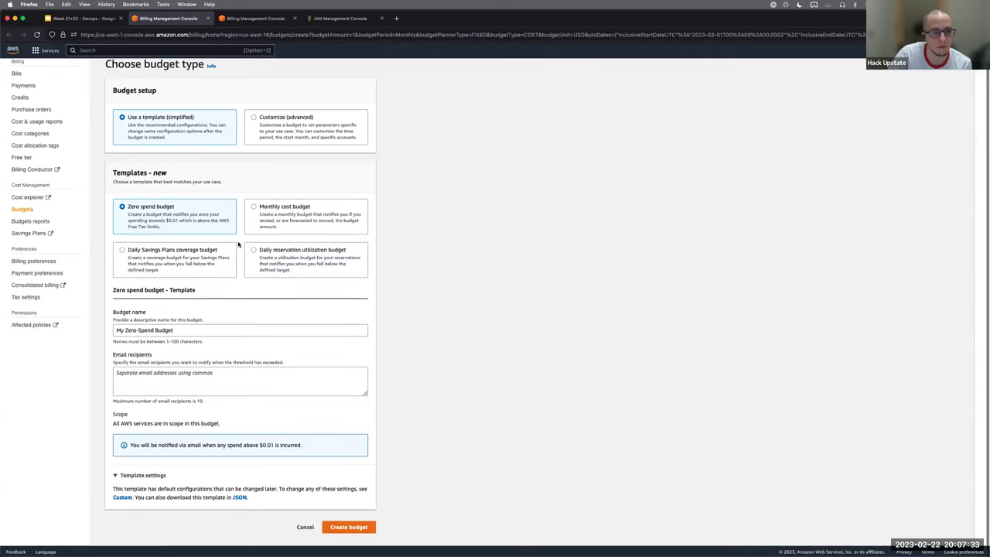
{"action": "scroll", "coordinate": [147, 153], "scroll_direction": "up", "scroll_amount": 2}
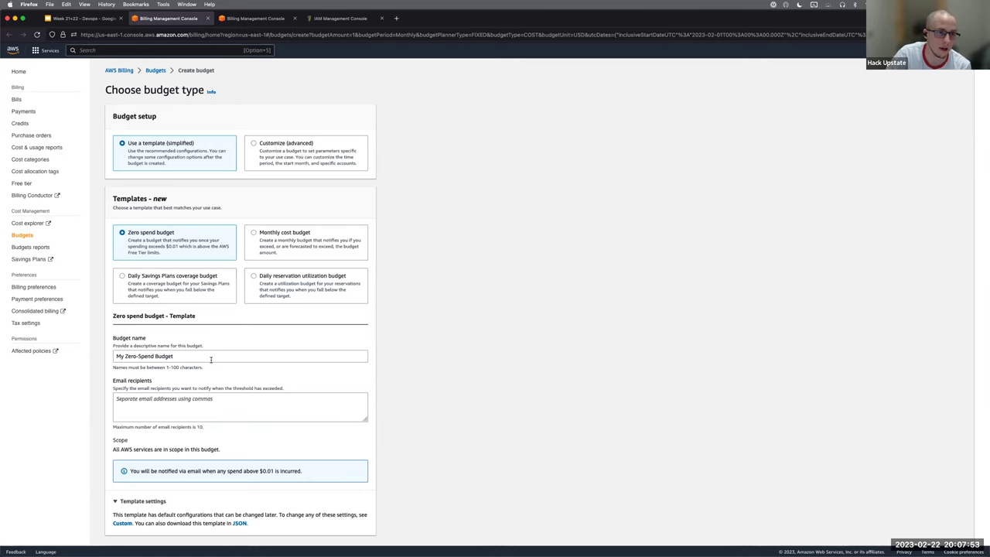
{"action": "left_click_drag", "start_coordinate": [164, 253], "coordinate": [219, 246]}
{"action": "left_click", "coordinate": [225, 321]}
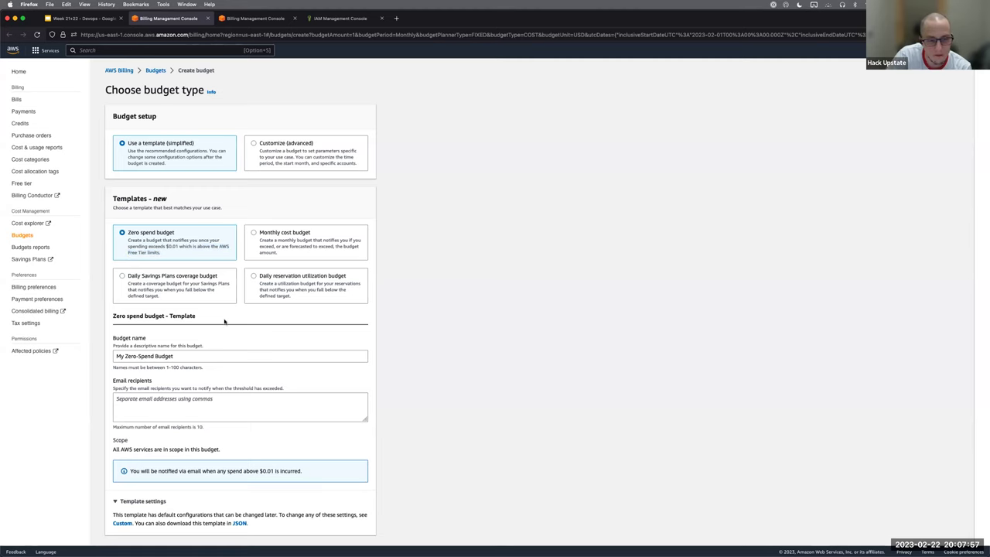
{"action": "scroll", "coordinate": [217, 340], "scroll_direction": "down", "scroll_amount": 1}
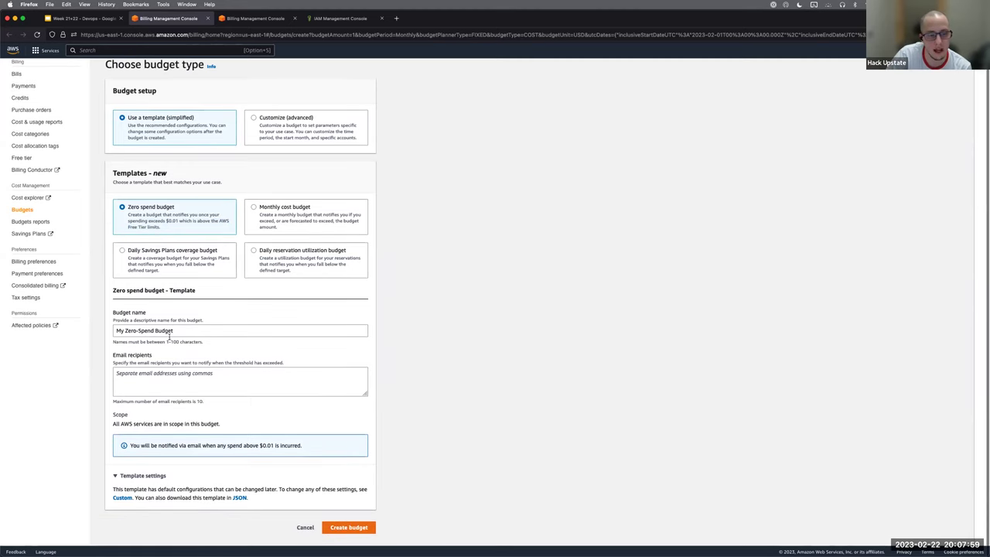